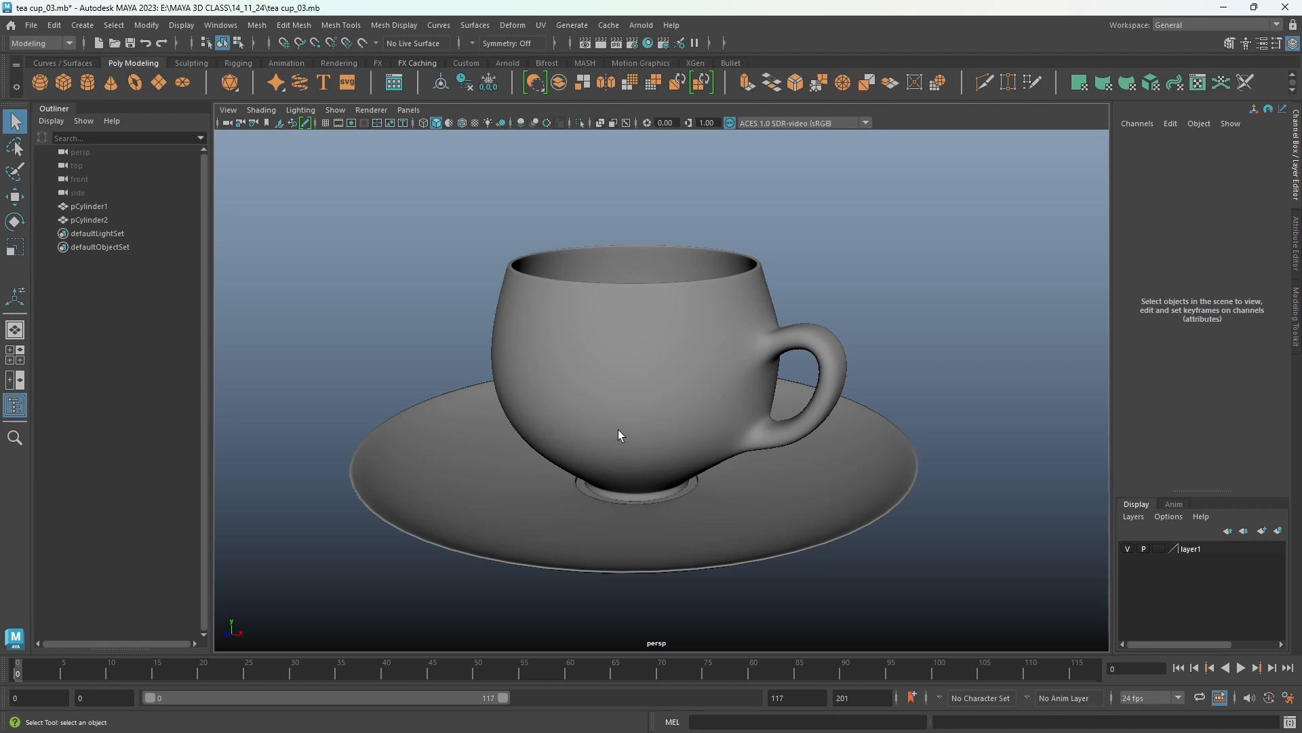
Select both the cup and saucer and delete their construction history.
{"action": "left_click_drag", "start_coordinate": [387, 292], "coordinate": [894, 595]}
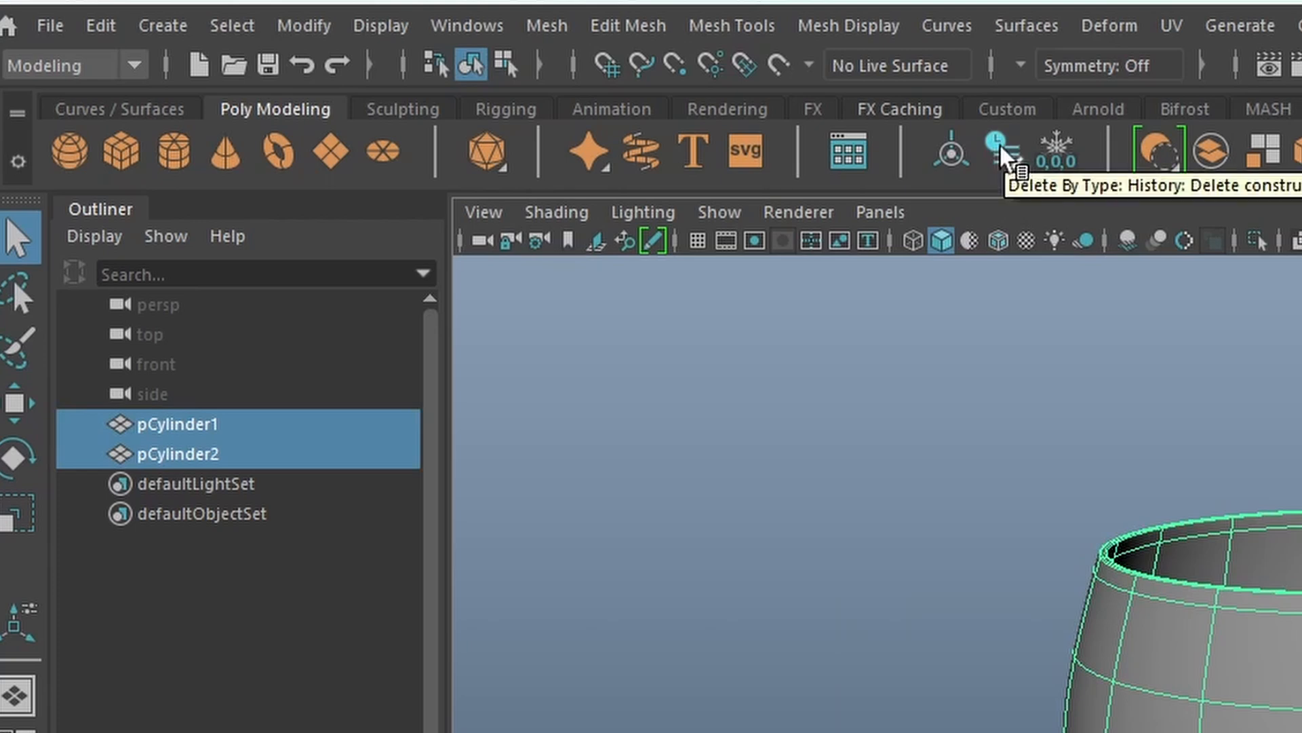
{"action": "left_click", "coordinate": [103, 25]}
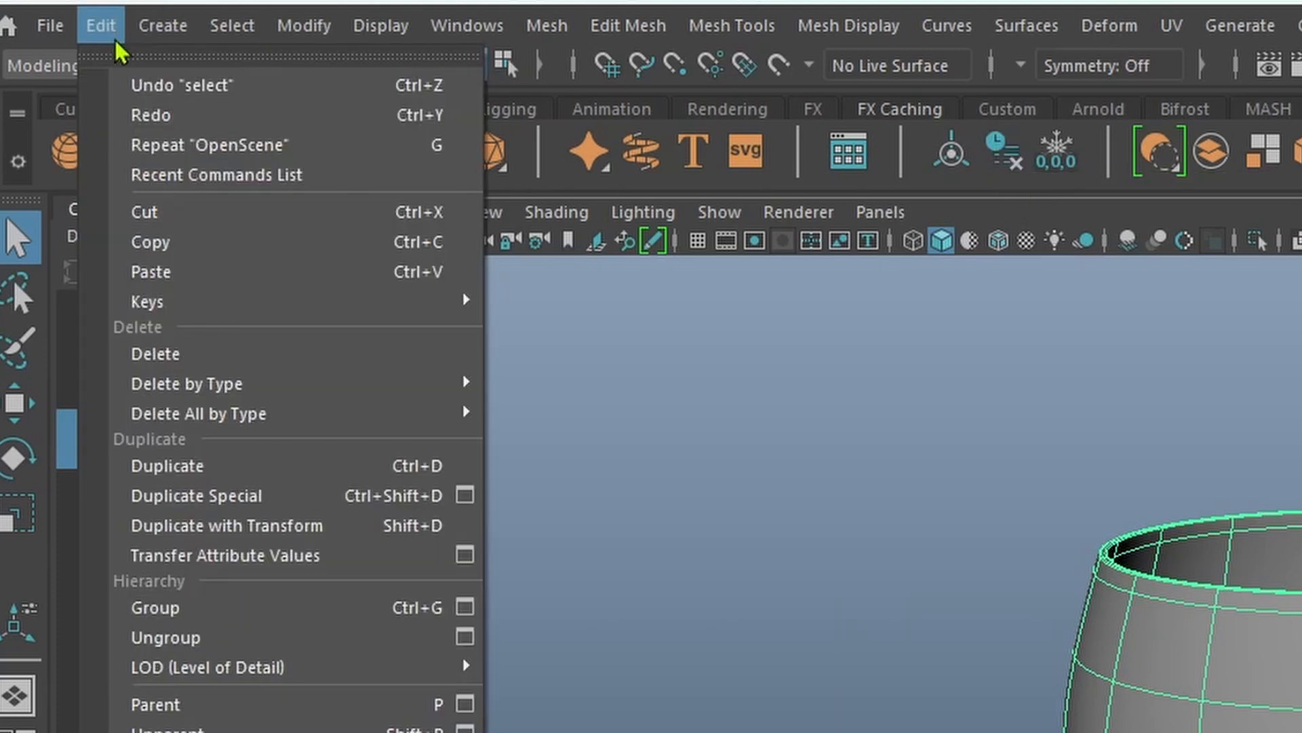
{"action": "mouse_move", "coordinate": [166, 390]}
{"action": "left_click", "coordinate": [1009, 158]}
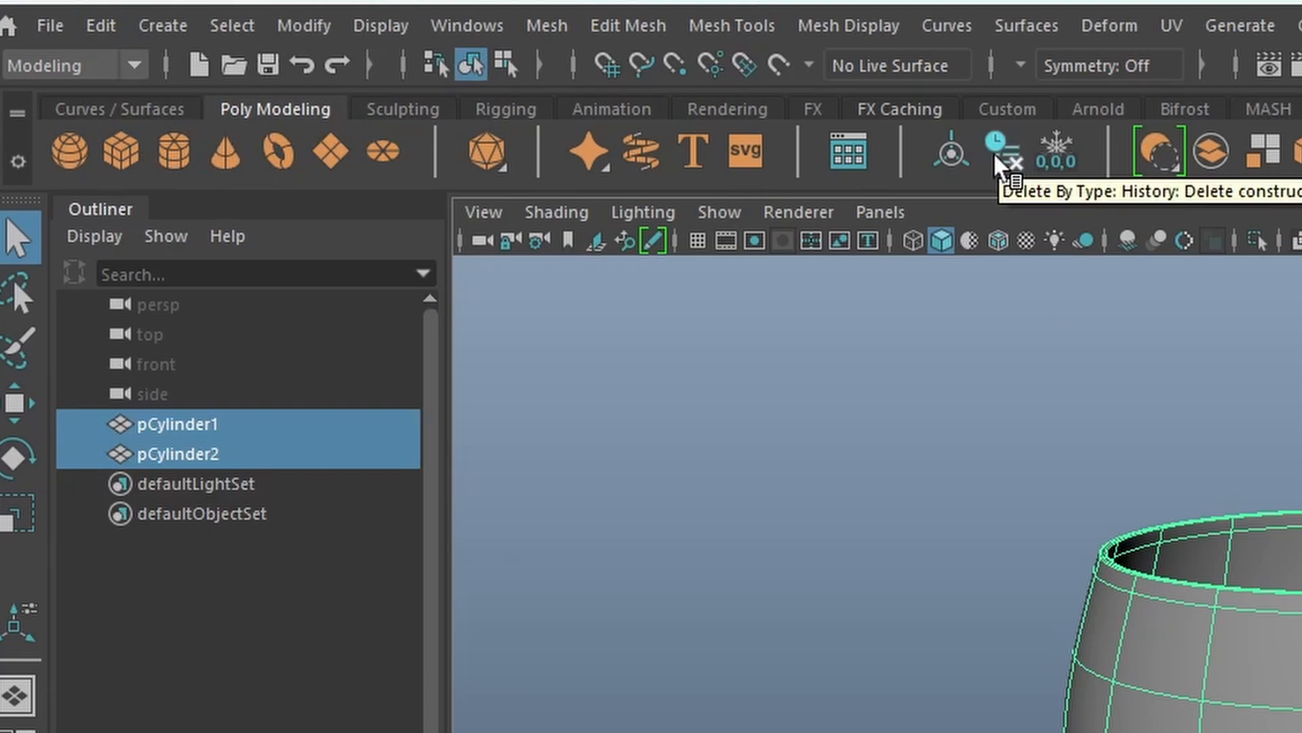
Freeze transformations on the selected cup and saucer.
{"action": "left_click", "coordinate": [1055, 155]}
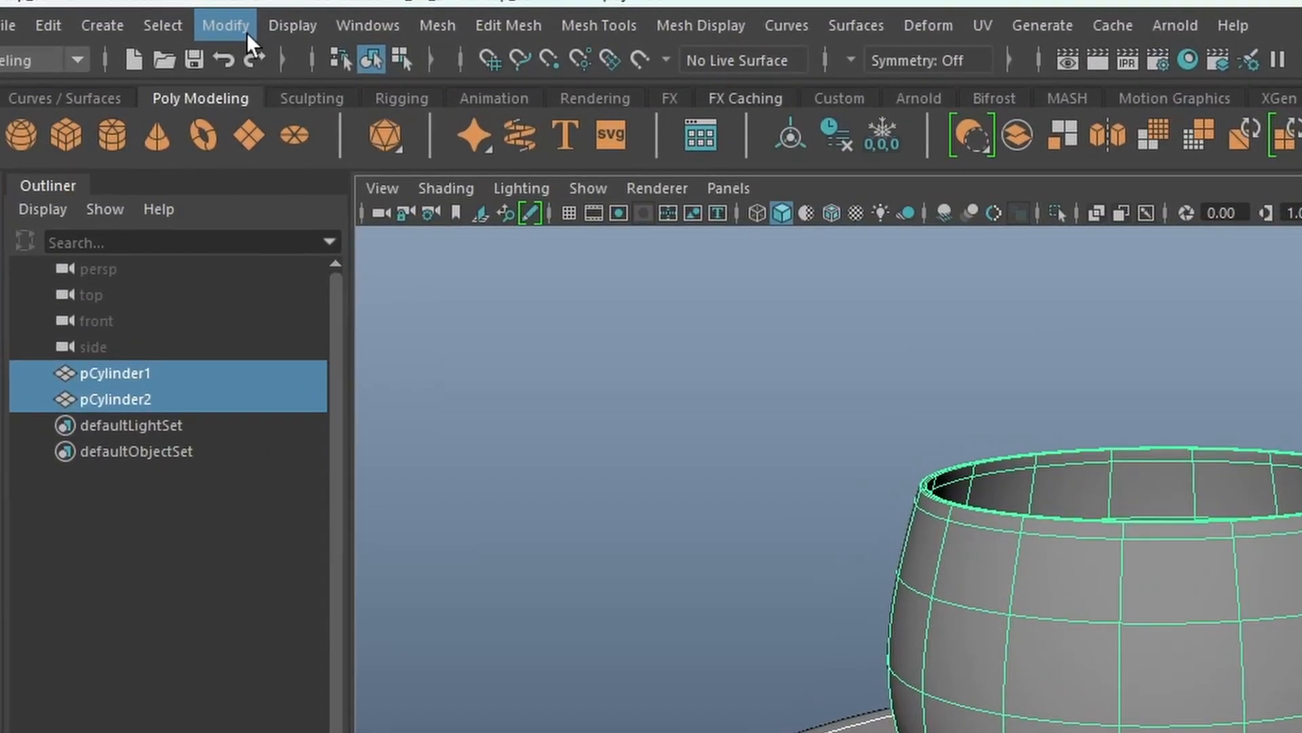
{"action": "left_click", "coordinate": [247, 34]}
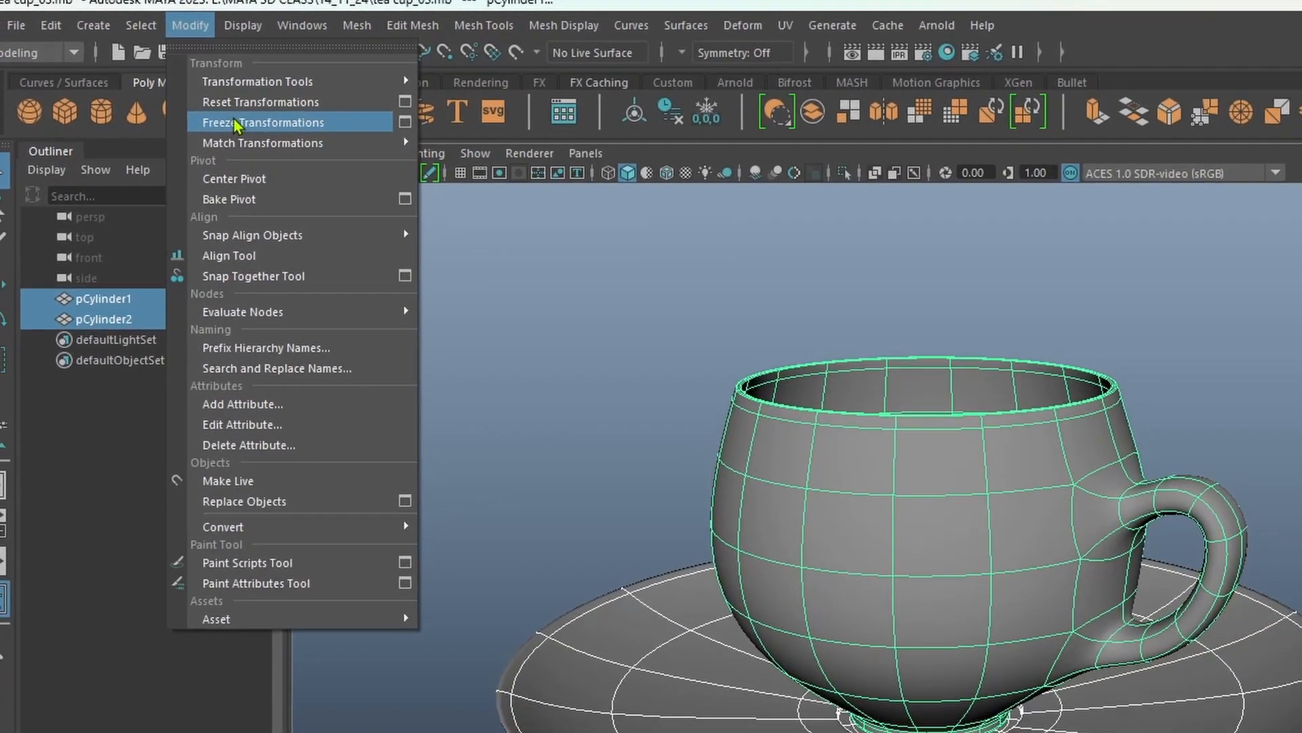
{"action": "left_click", "coordinate": [284, 149]}
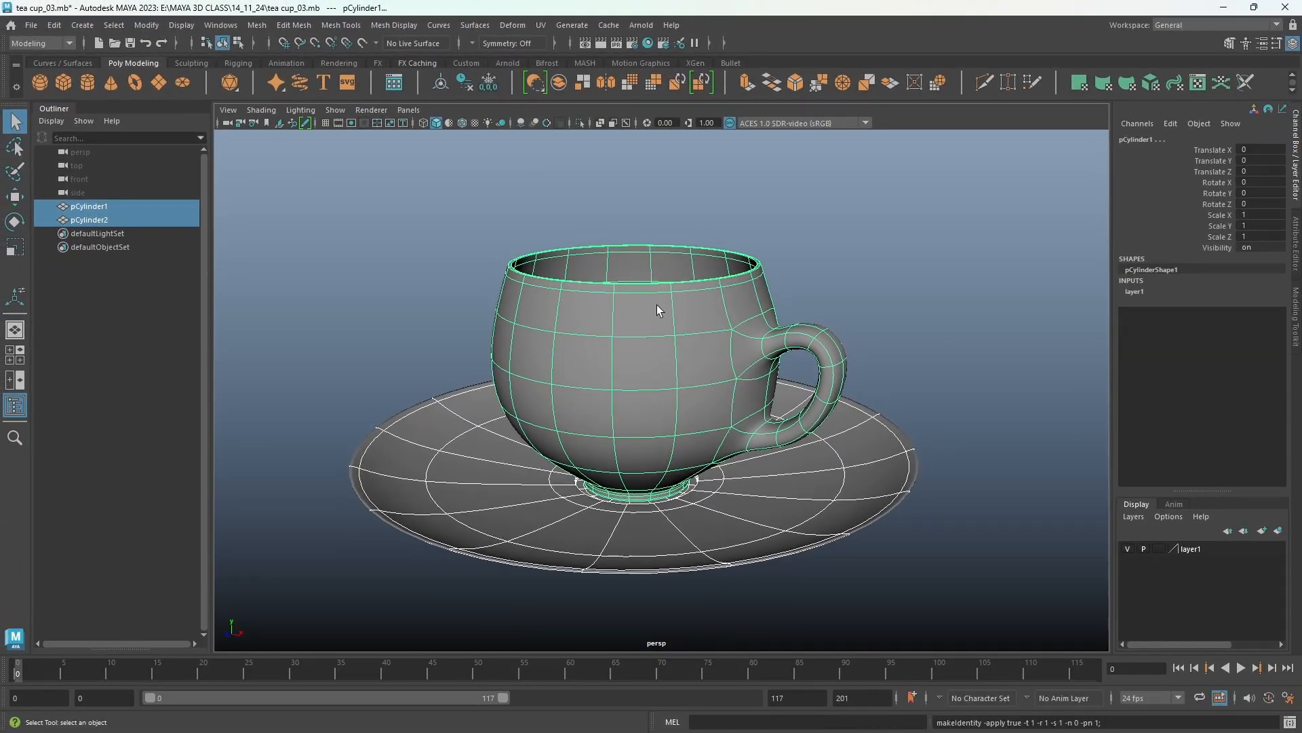
Turn off smooth mesh preview and switch the workspace to UV Editing.
{"action": "key", "text": "1"}
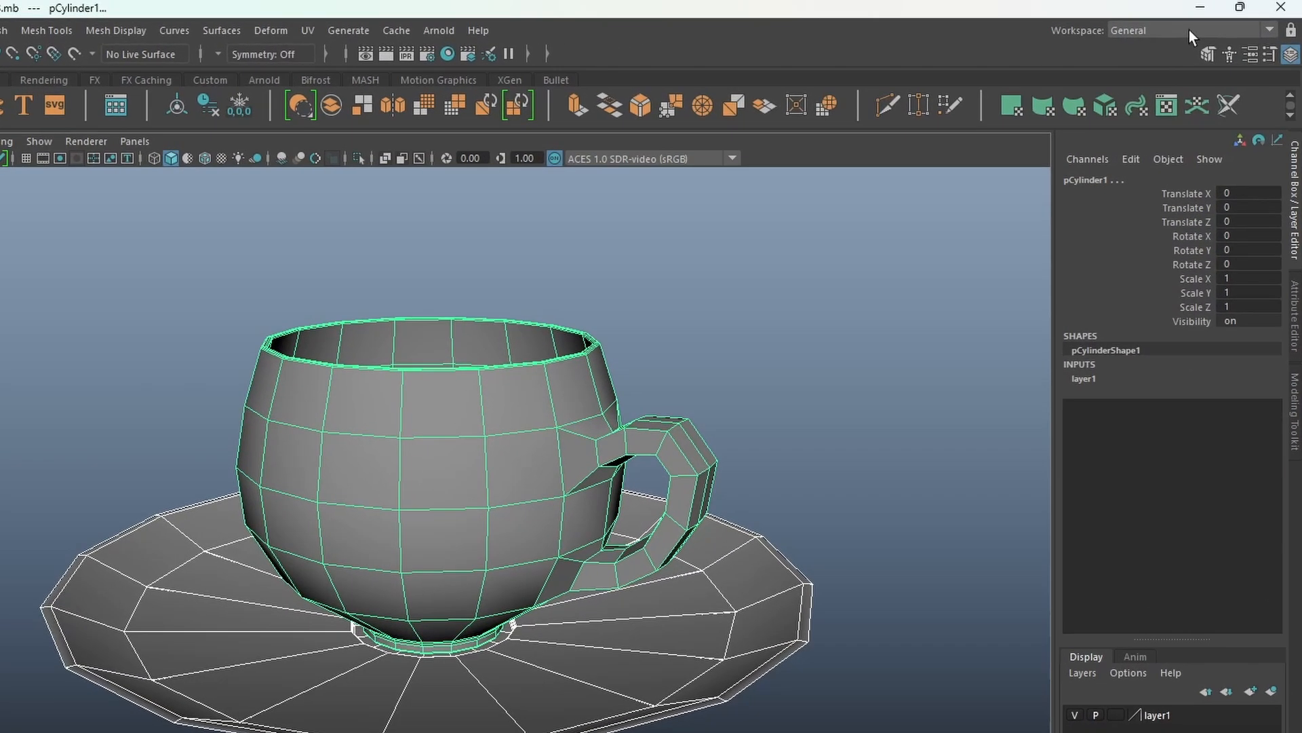
{"action": "left_click", "coordinate": [1216, 24]}
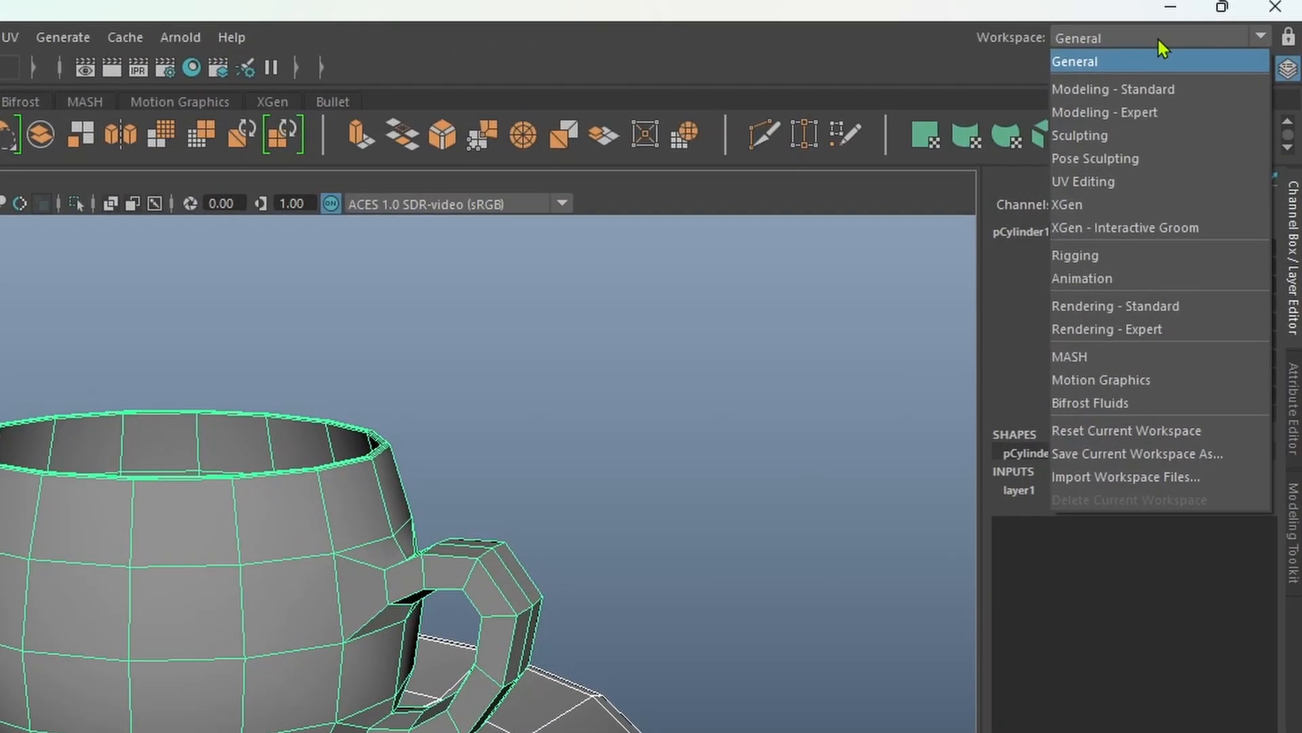
{"action": "left_click", "coordinate": [1096, 180]}
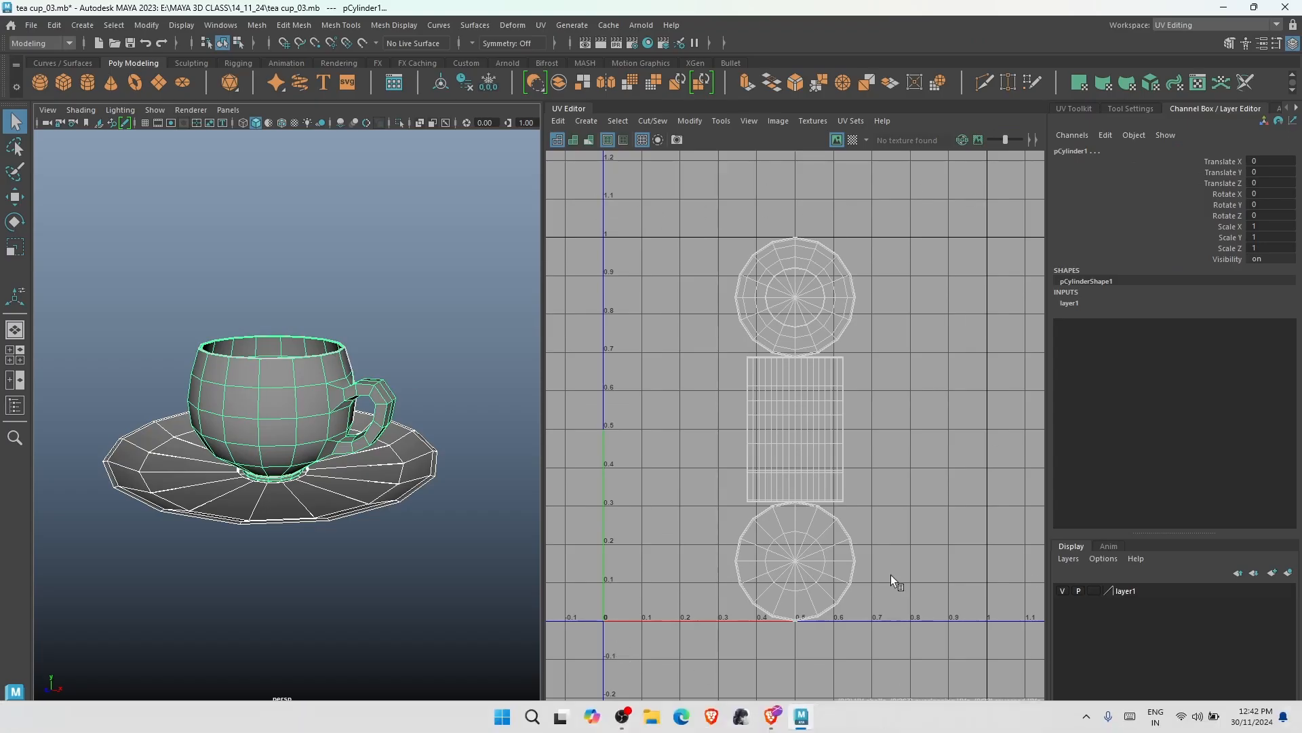
Select all existing UVs of both objects in the UV Editor and delete them.
{"action": "right_click", "coordinate": [739, 285]}
{"action": "right_click_drag", "start_coordinate": [739, 284], "coordinate": [704, 276]}
{"action": "left_click", "coordinate": [804, 318]}
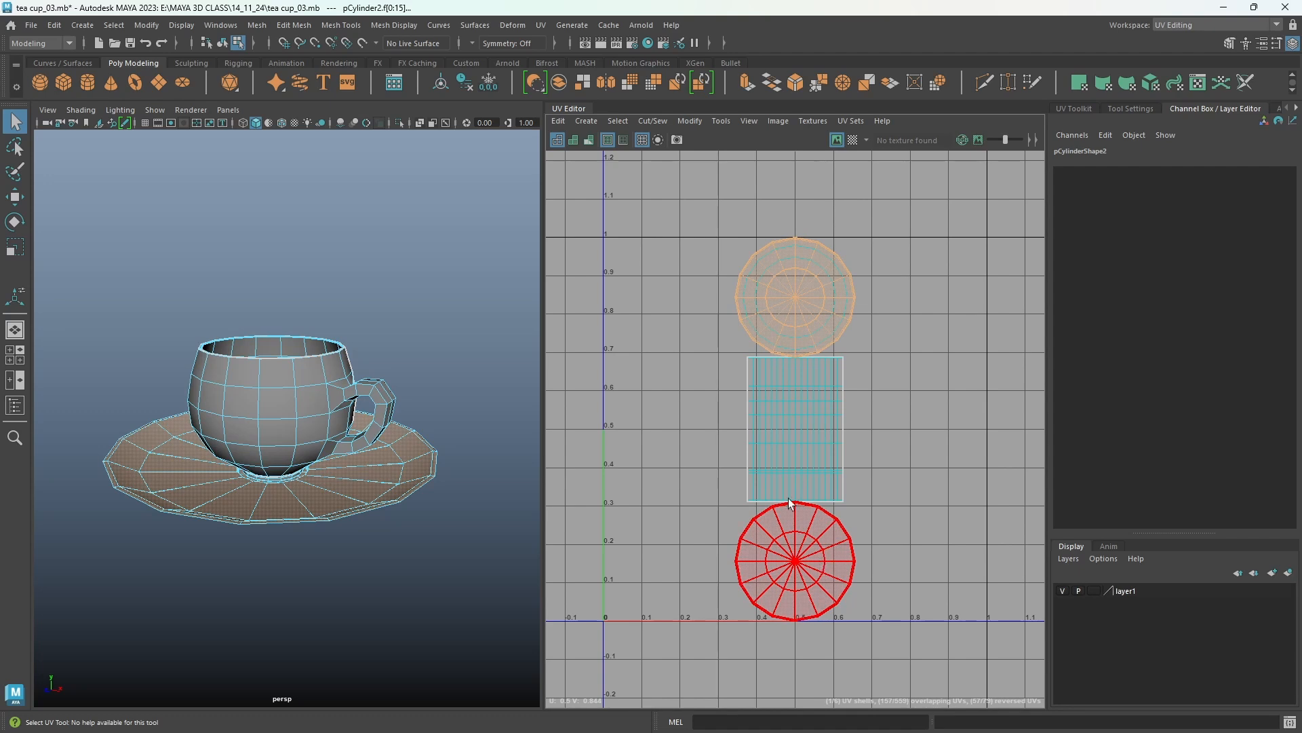
{"action": "left_click_drag", "start_coordinate": [643, 213], "coordinate": [896, 675]}
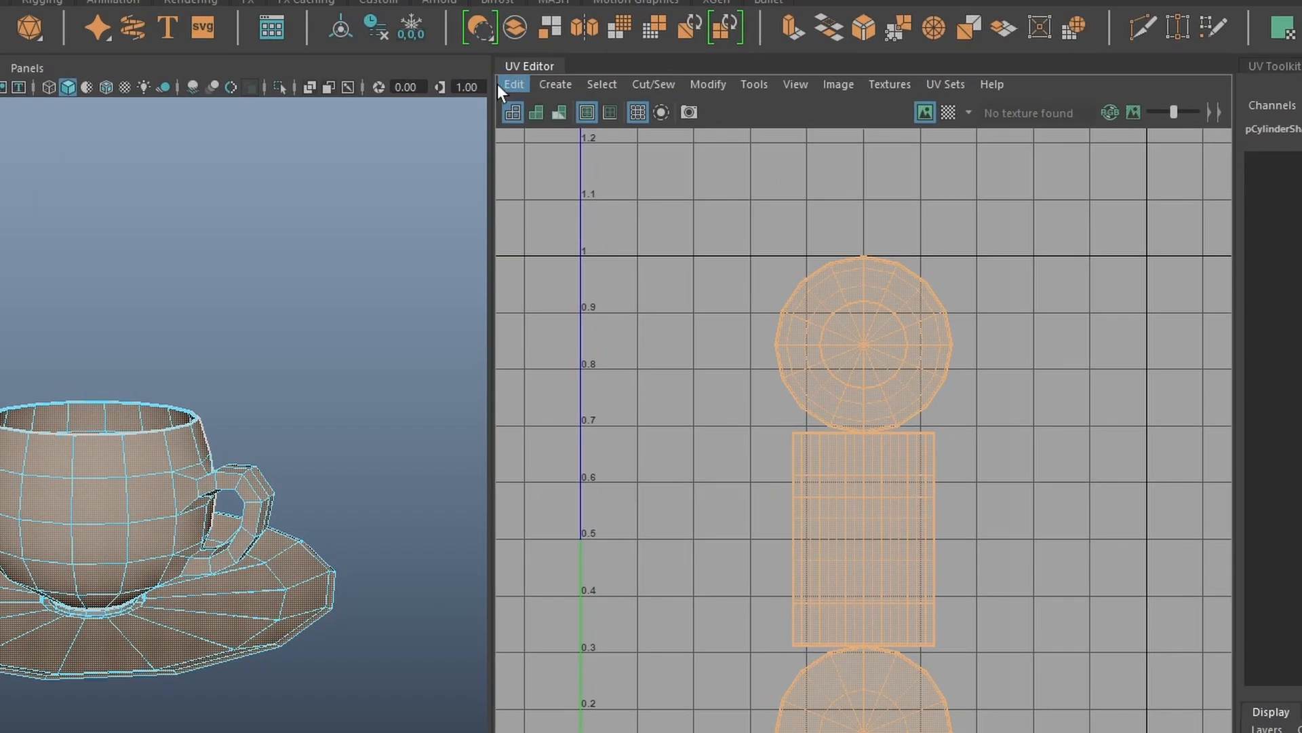
{"action": "left_click", "coordinate": [558, 120]}
{"action": "left_click", "coordinate": [479, 138]}
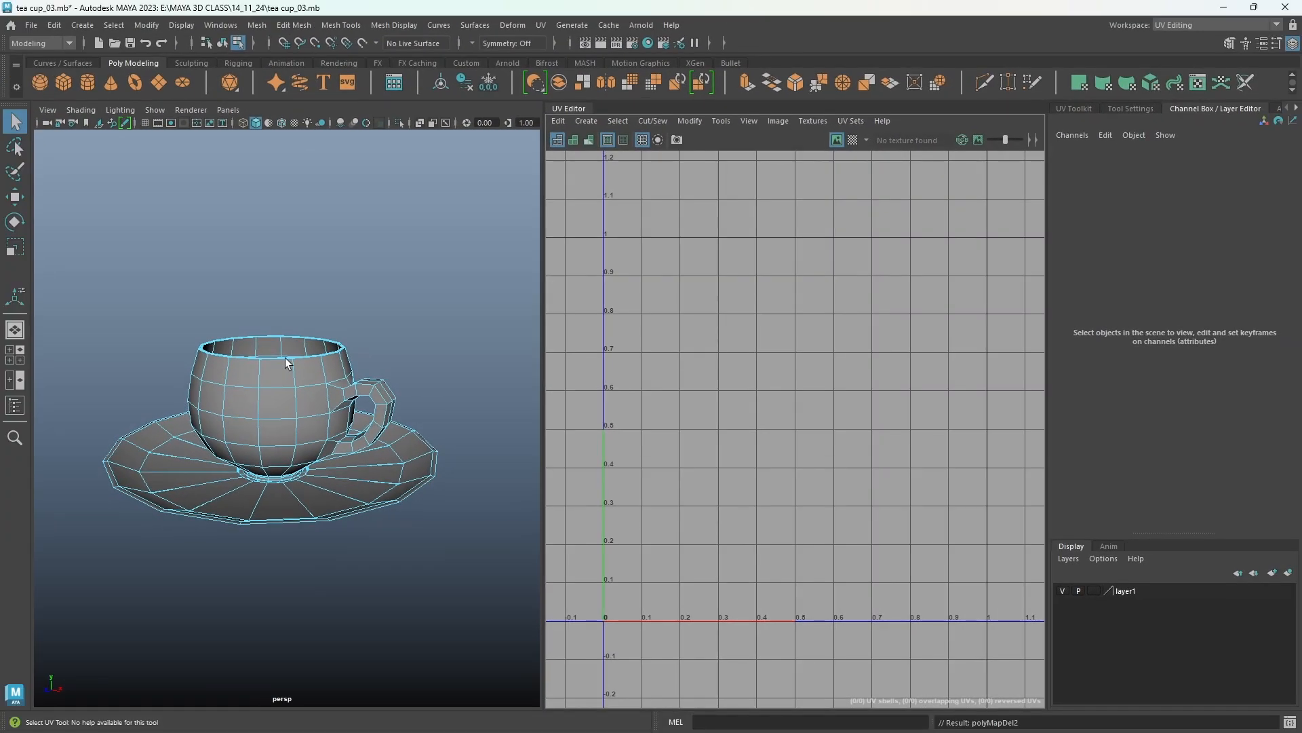
Select the cup and saucer and create camera-based UV mapping for them.
{"action": "right_click_drag", "start_coordinate": [285, 356], "coordinate": [347, 321]}
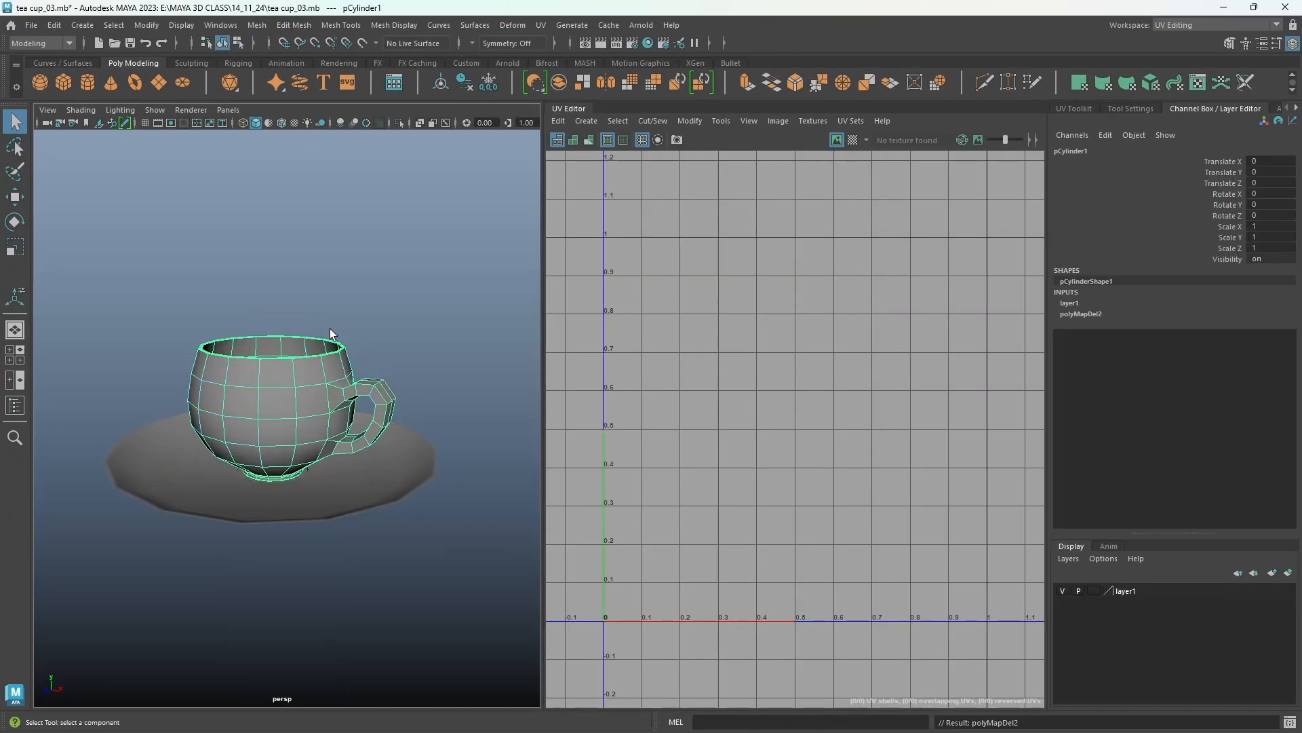
{"action": "left_click_drag", "start_coordinate": [121, 293], "coordinate": [373, 571]}
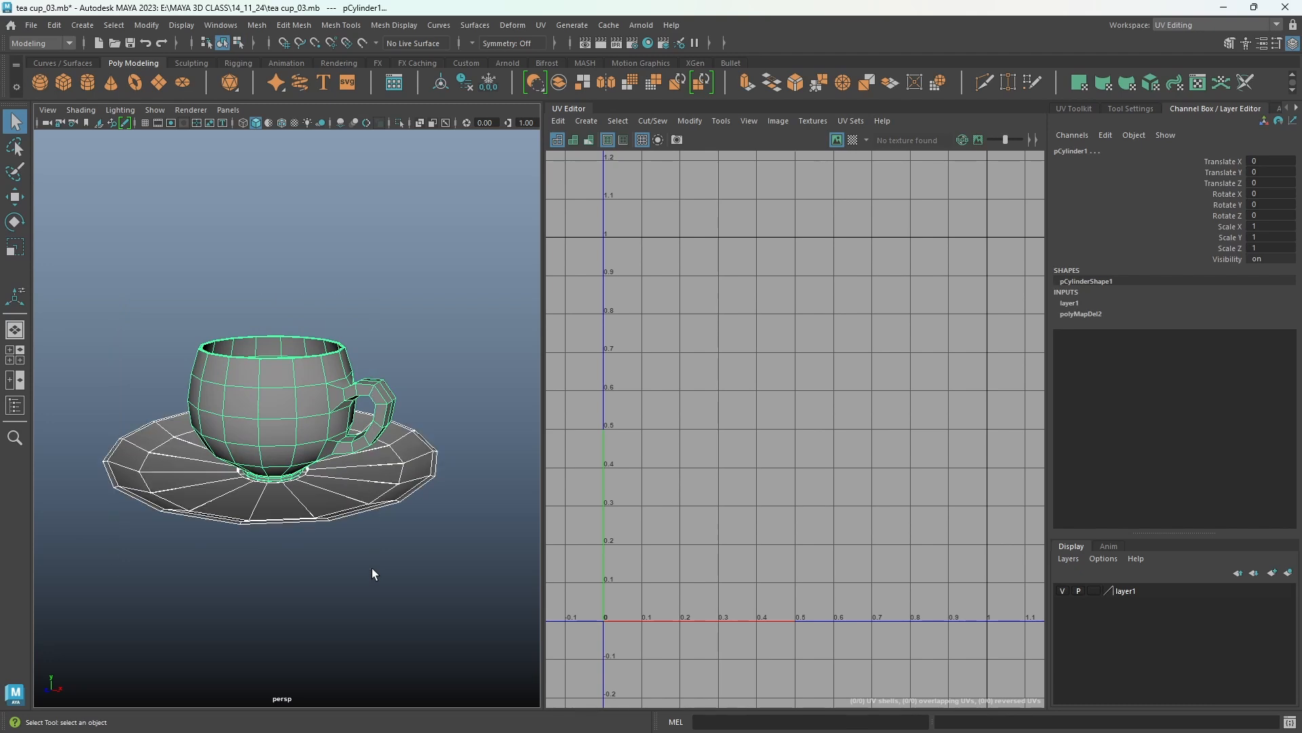
{"action": "left_click", "coordinate": [587, 120]}
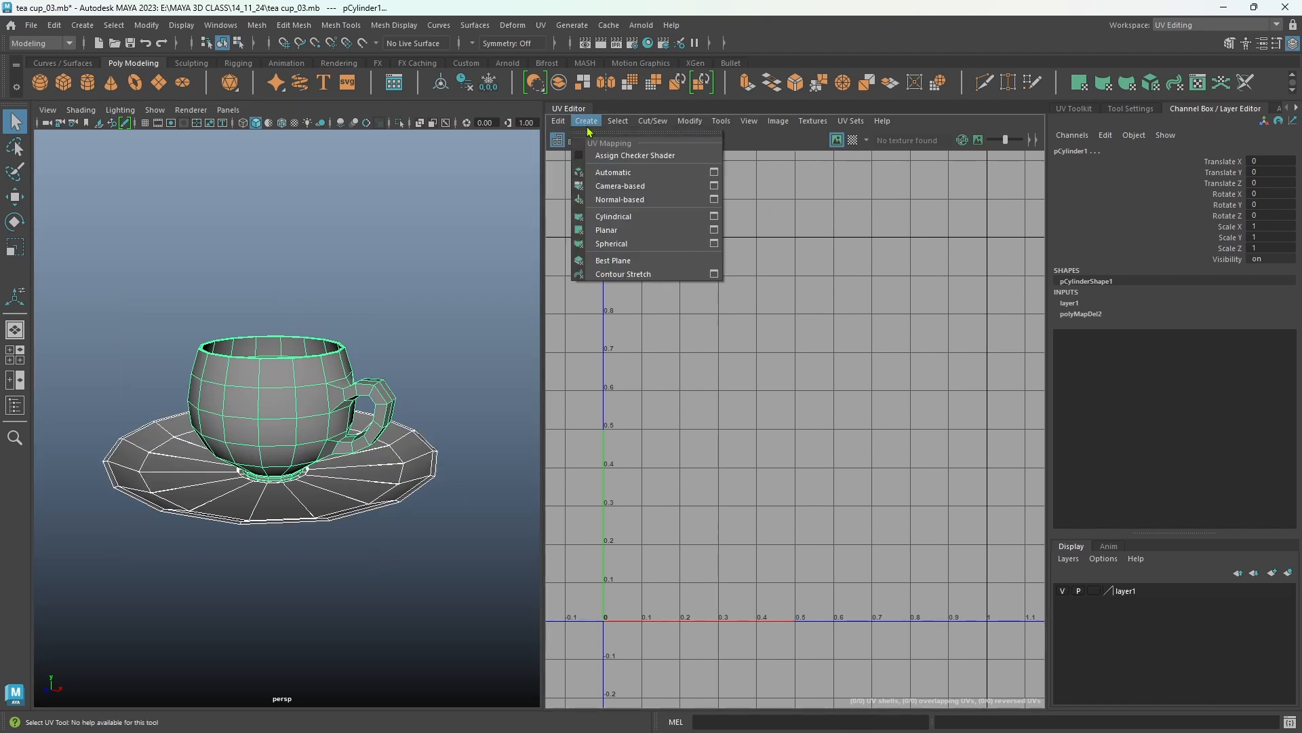
{"action": "left_click", "coordinate": [604, 187]}
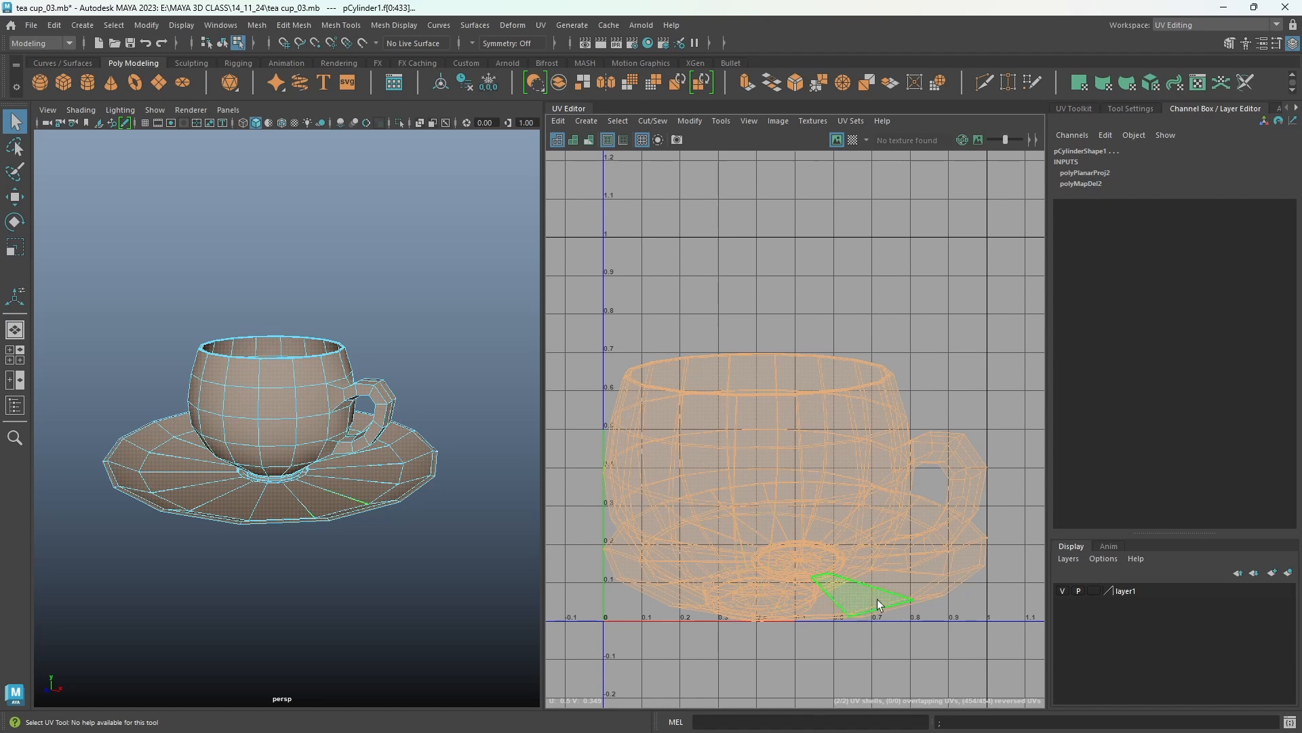
Select the cup and, in edge mode, select the edge loop along the inner rim of the cup.
{"action": "right_click_drag", "start_coordinate": [276, 345], "coordinate": [344, 326]}
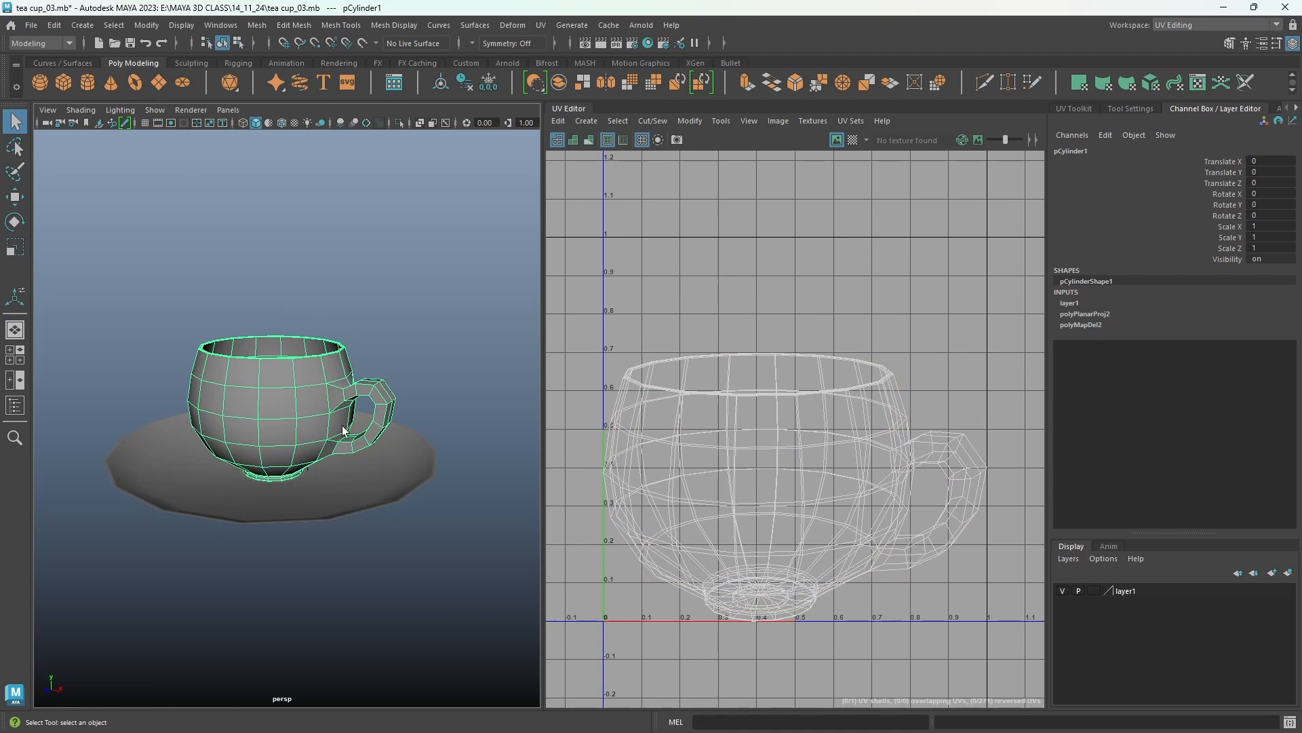
{"action": "scroll", "coordinate": [272, 380], "scroll_direction": "up", "scroll_amount": 5}
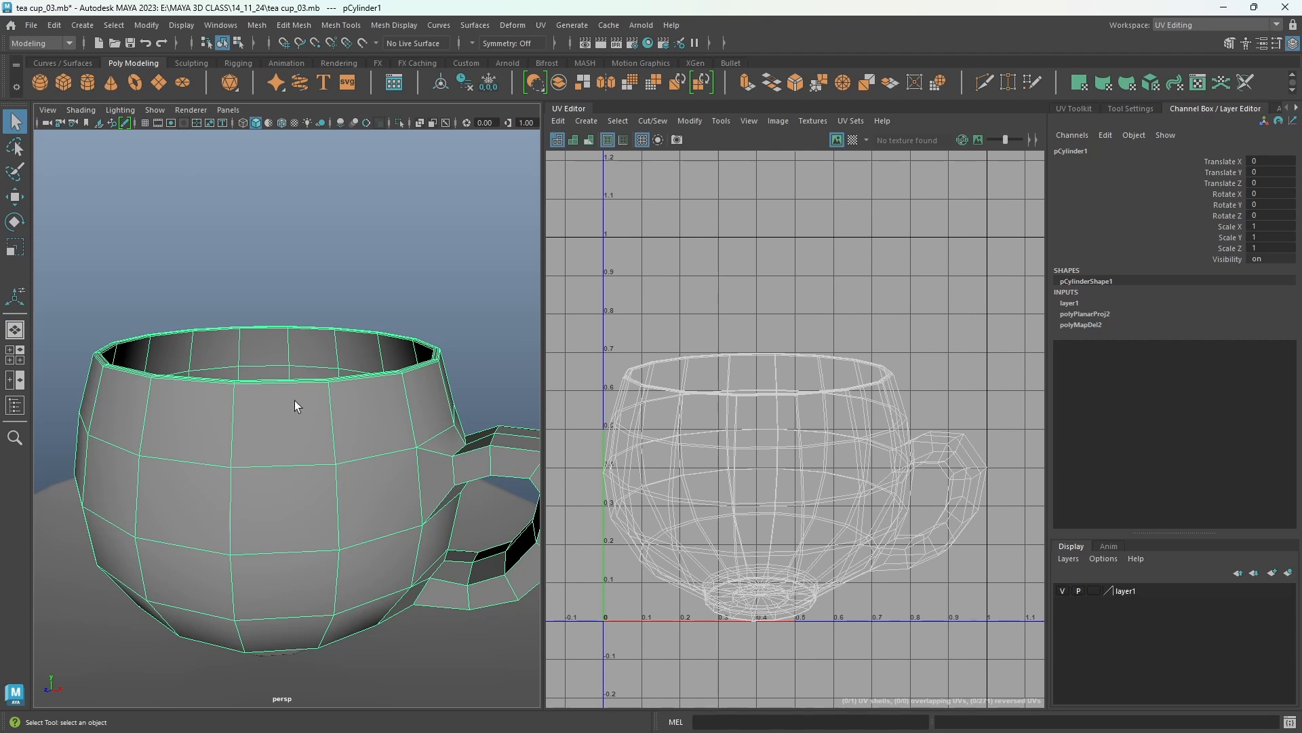
{"action": "left_click_drag", "start_coordinate": [335, 402], "coordinate": [334, 434], "text": "alt"}
{"action": "right_click_drag", "start_coordinate": [334, 434], "coordinate": [413, 488], "text": "alt"}
{"action": "middle_click_drag", "start_coordinate": [413, 489], "coordinate": [388, 492], "text": "alt"}
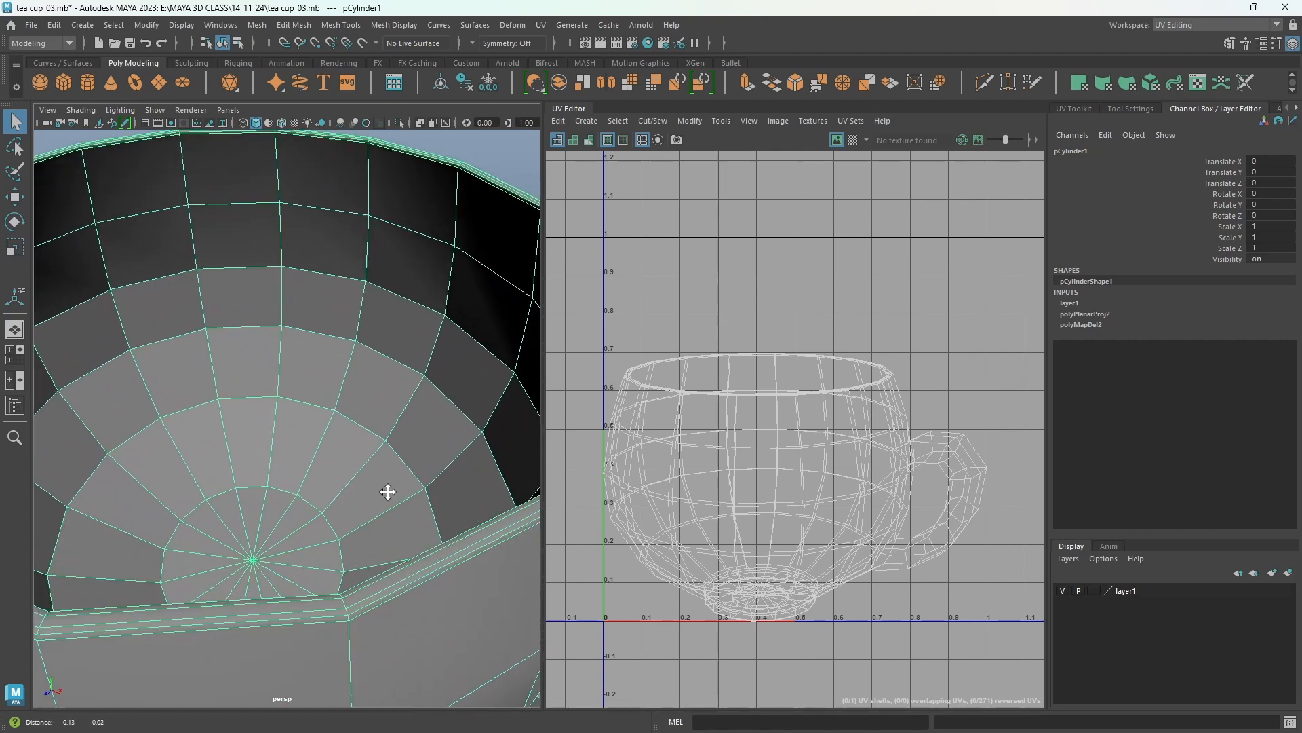
{"action": "left_click_drag", "start_coordinate": [388, 491], "coordinate": [425, 534], "text": "alt"}
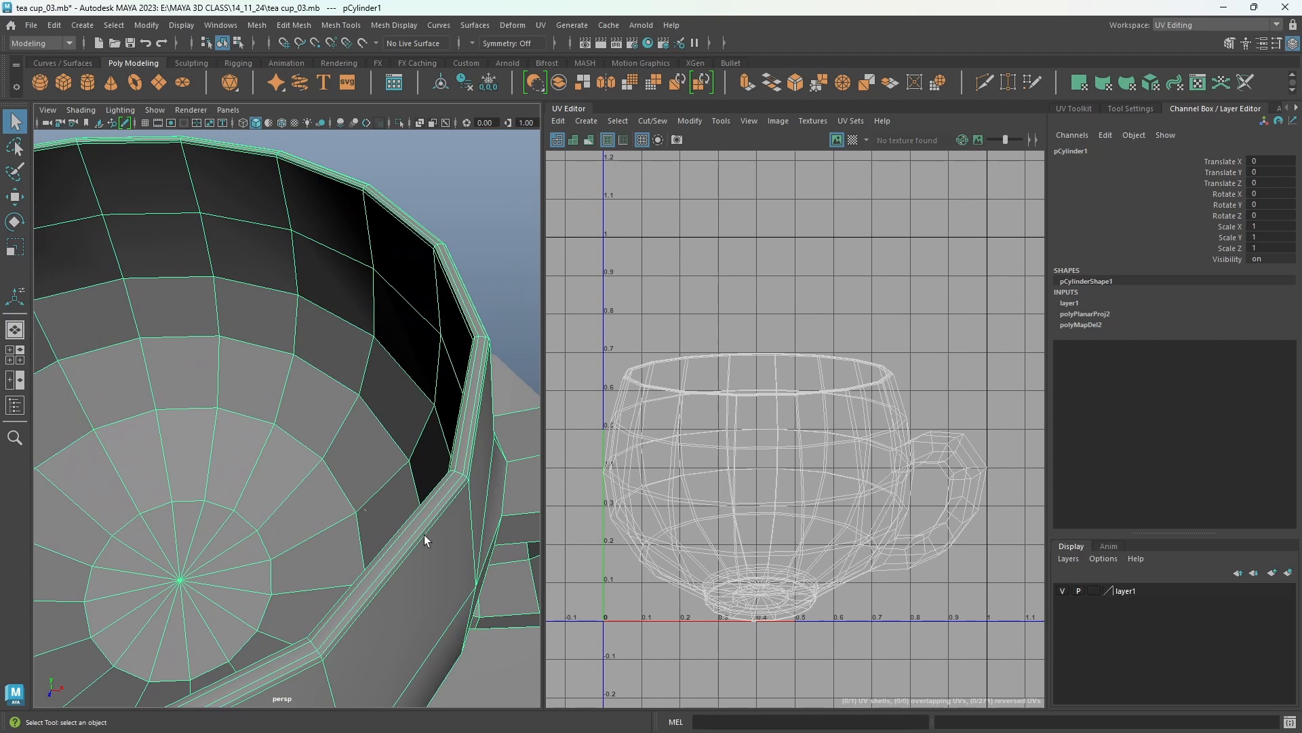
{"action": "right_click", "coordinate": [424, 534]}
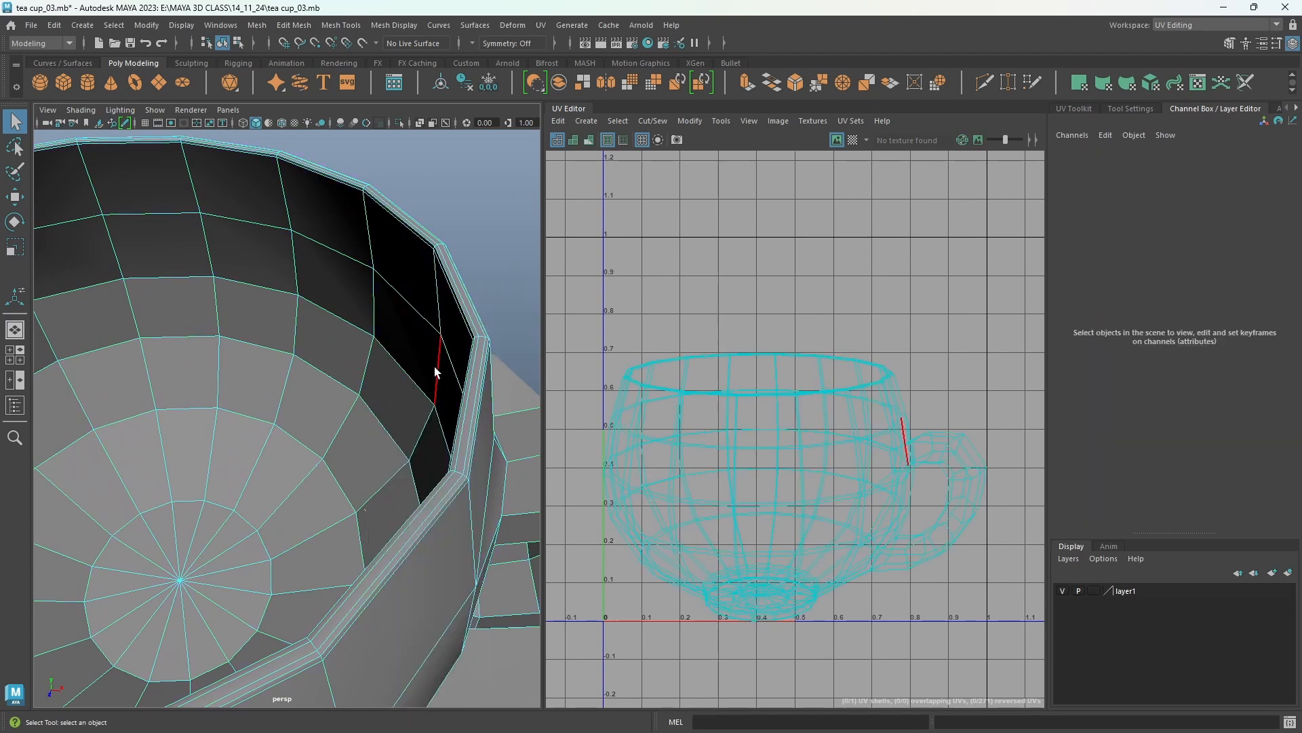
{"action": "left_click", "coordinate": [424, 308]}
{"action": "left_click", "coordinate": [411, 544]}
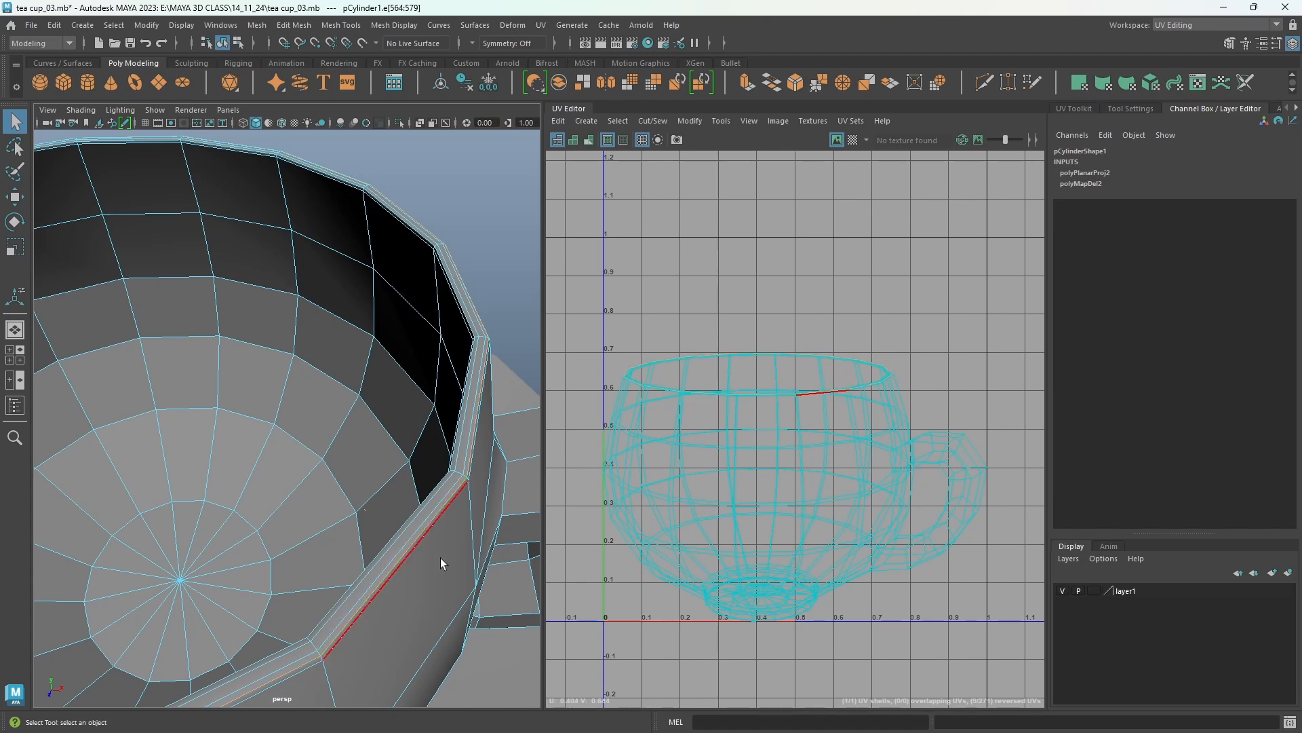
{"action": "left_click_drag", "start_coordinate": [431, 558], "coordinate": [494, 568], "text": "alt"}
{"action": "middle_click_drag", "start_coordinate": [495, 568], "coordinate": [396, 543], "text": "alt"}
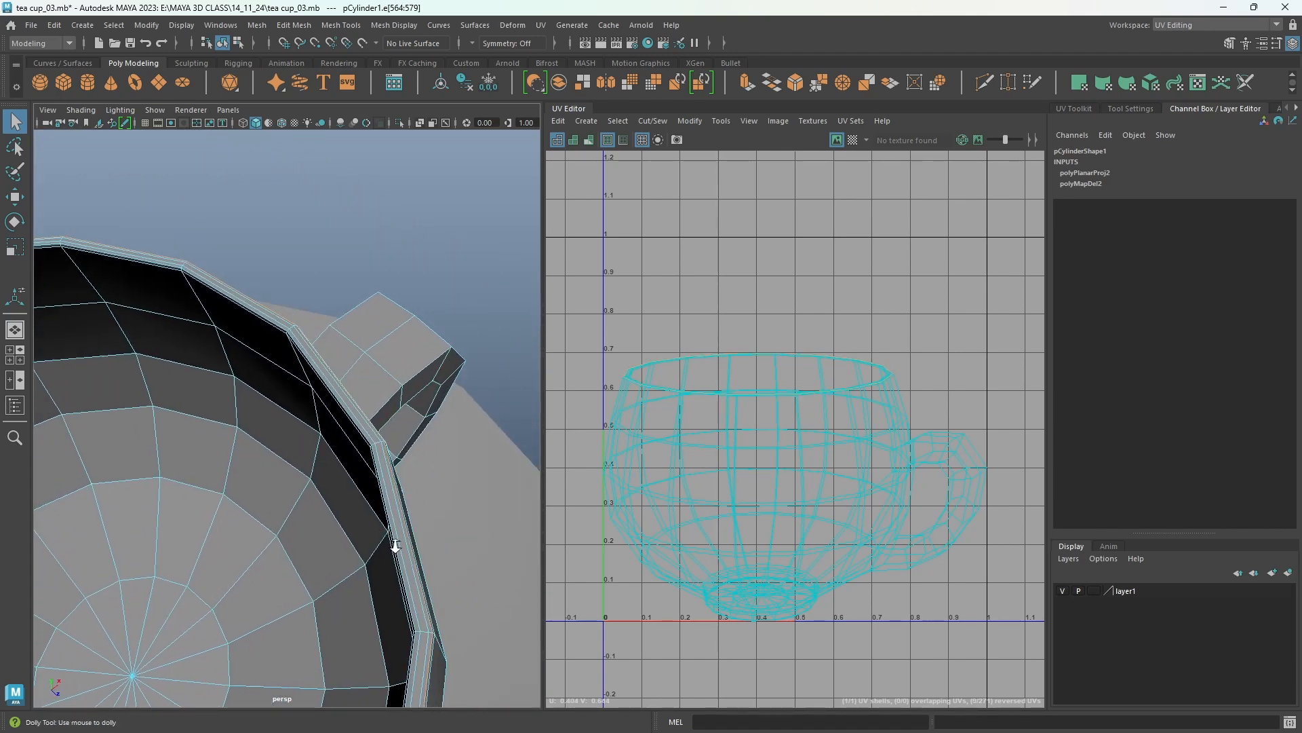
{"action": "left_click_drag", "start_coordinate": [395, 543], "coordinate": [490, 462], "text": "alt"}
{"action": "middle_click_drag", "start_coordinate": [489, 462], "coordinate": [449, 478], "text": "alt"}
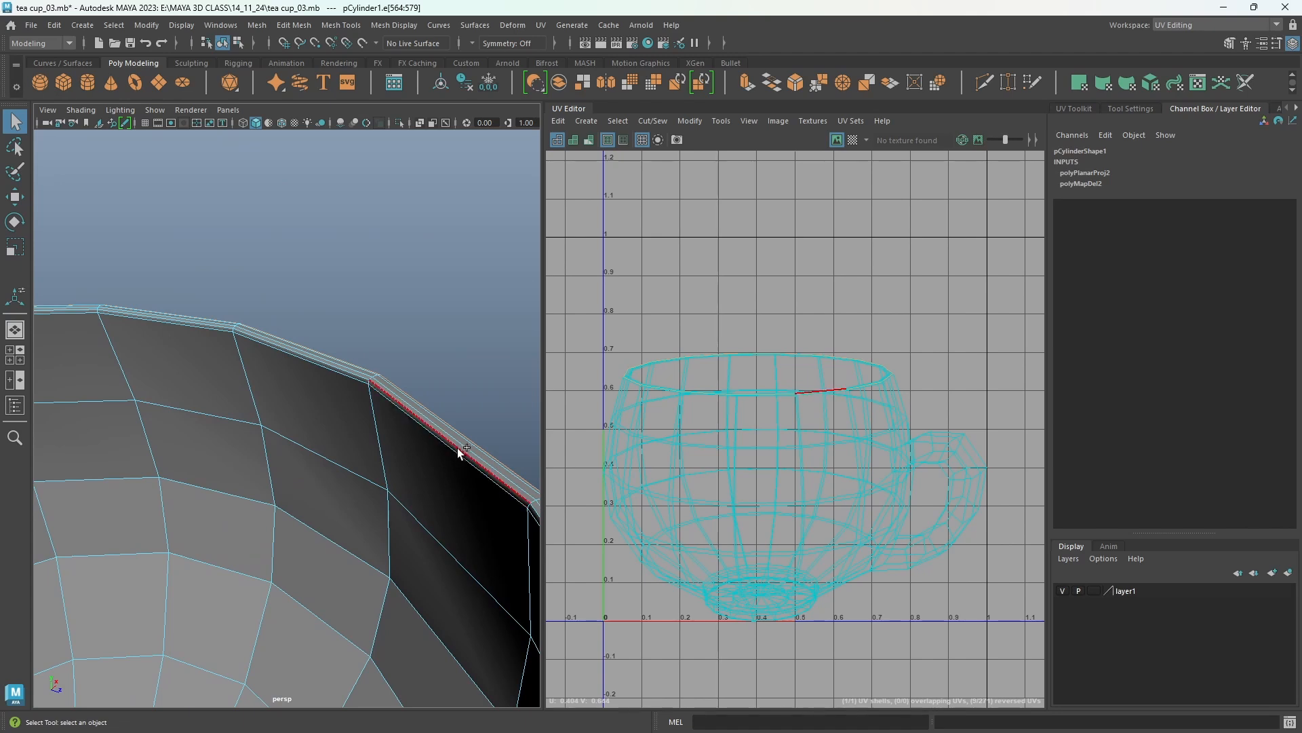
{"action": "double_click", "coordinate": [458, 449]}
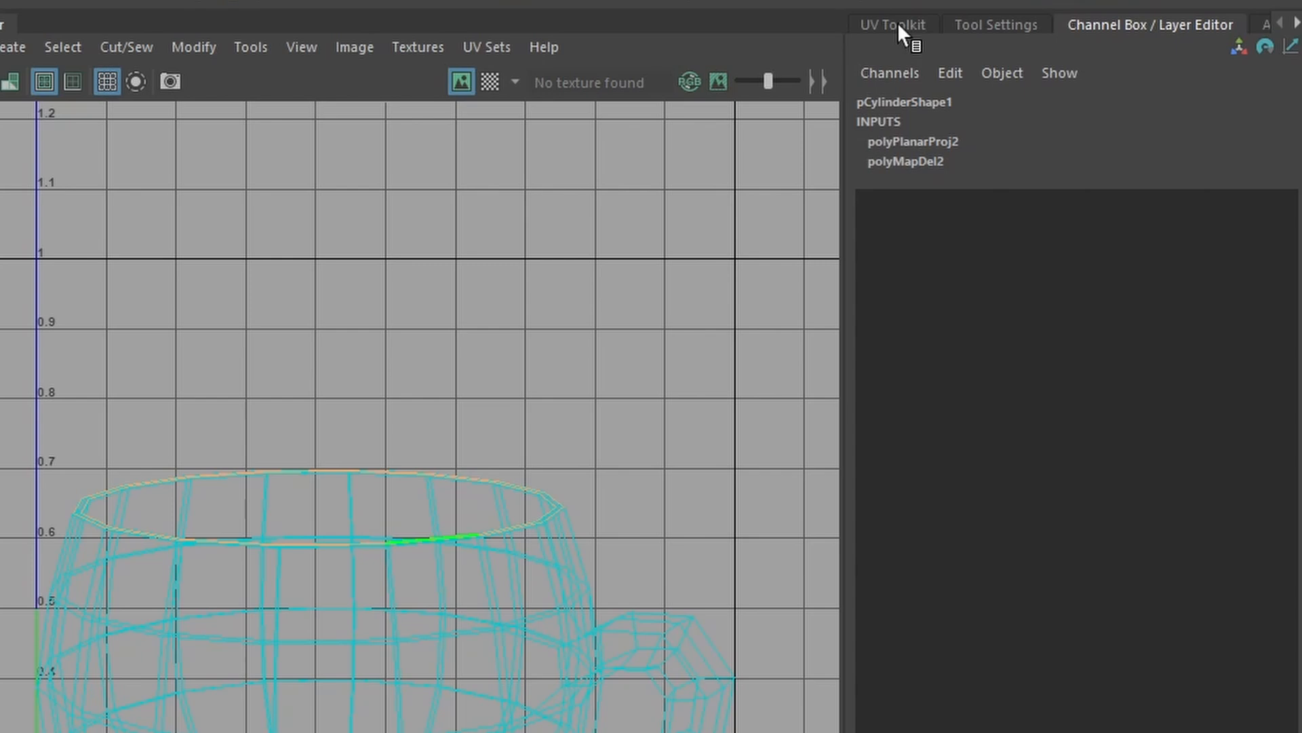
Open the UV Toolkit's Cut and Sew section and cut the UVs along the selected rim loop.
{"action": "left_click", "coordinate": [897, 22]}
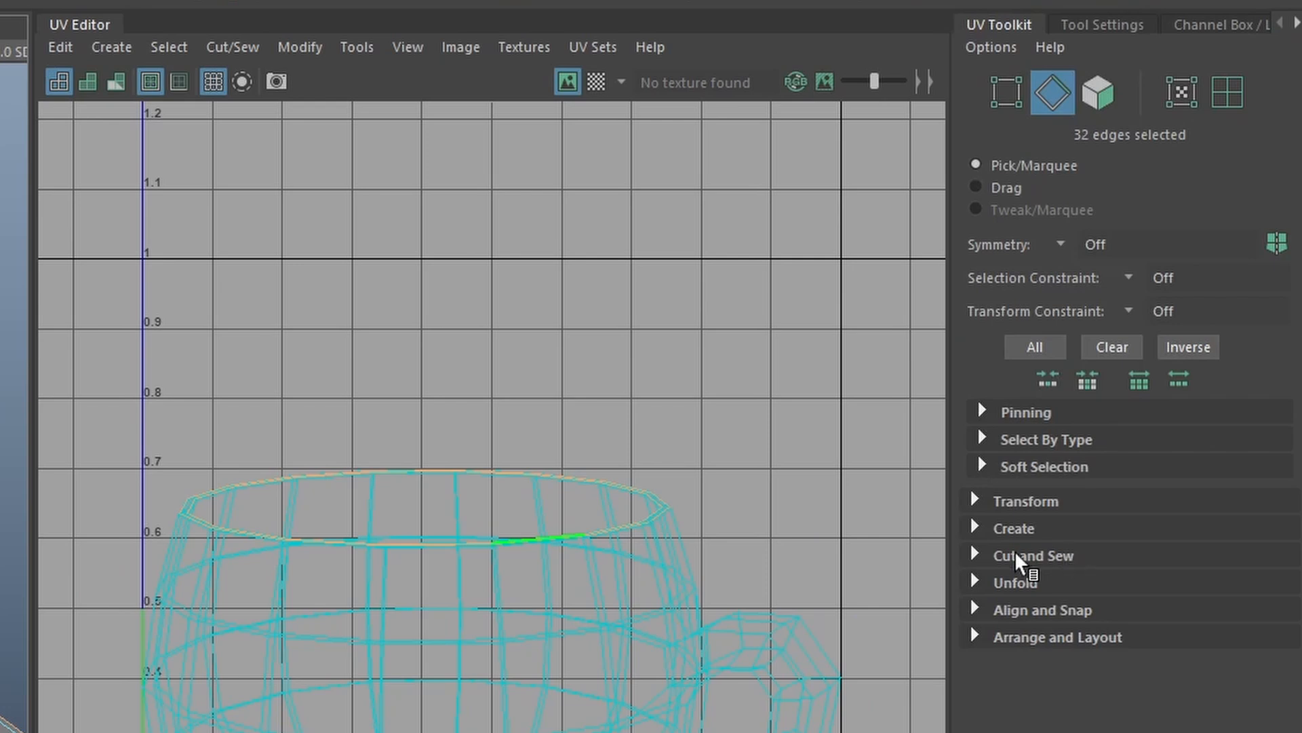
{"action": "left_click", "coordinate": [976, 556]}
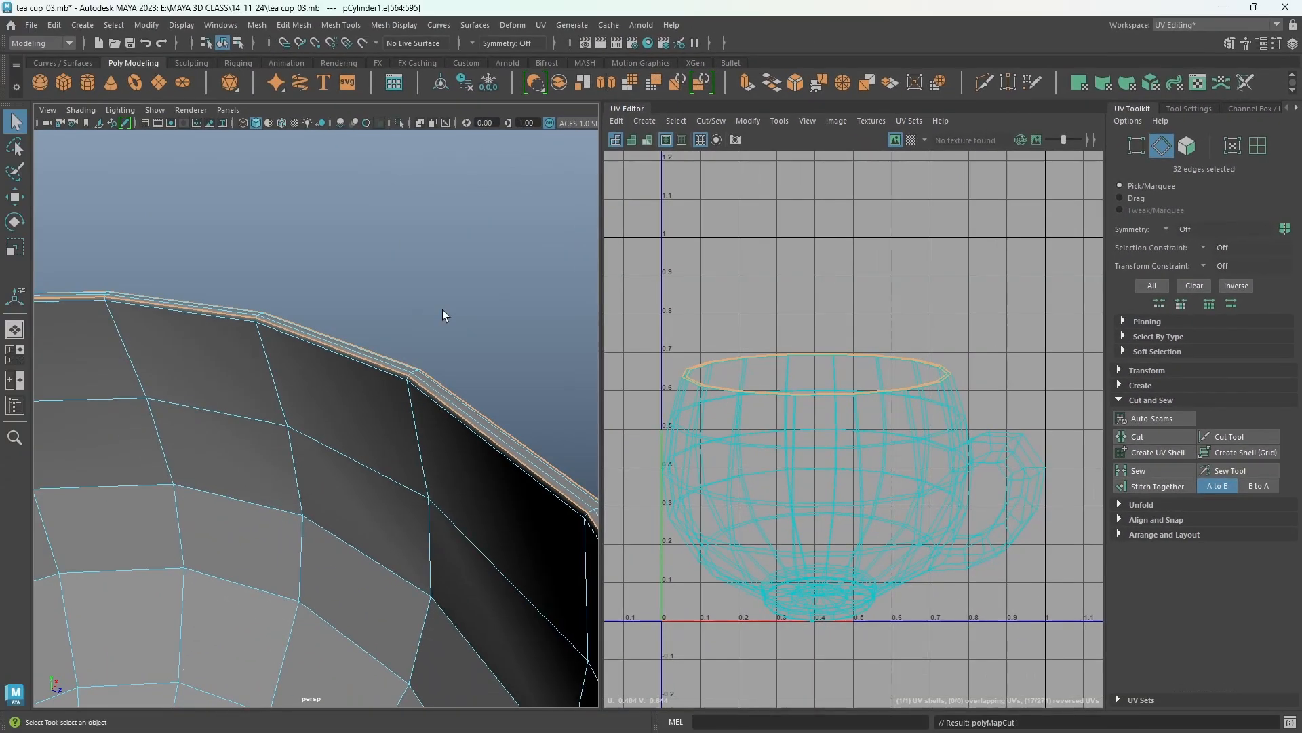
{"action": "left_click", "coordinate": [128, 346]}
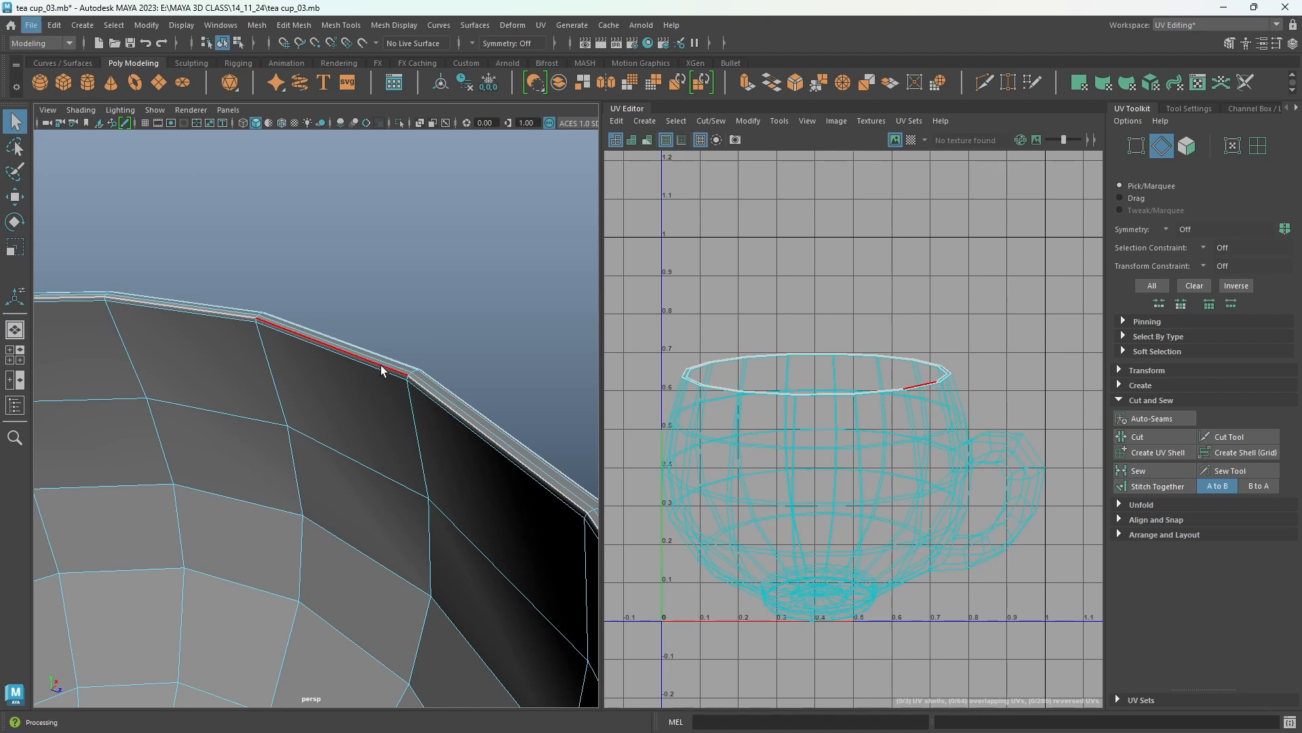
Select the edge loop around the inner bottom of the cup and cut the UVs along it.
{"action": "middle_click_drag", "start_coordinate": [378, 367], "coordinate": [364, 527], "text": "alt"}
{"action": "double_click", "coordinate": [388, 544]}
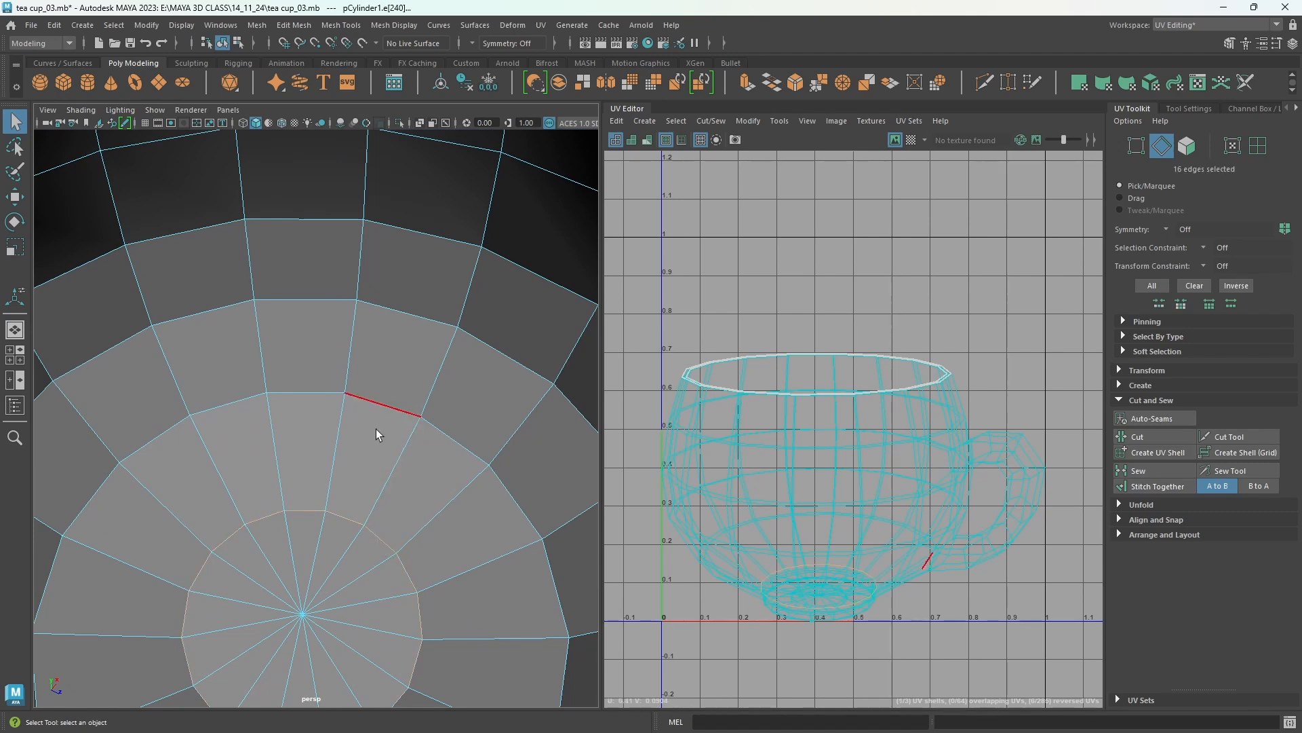
{"action": "left_click", "coordinate": [1155, 437]}
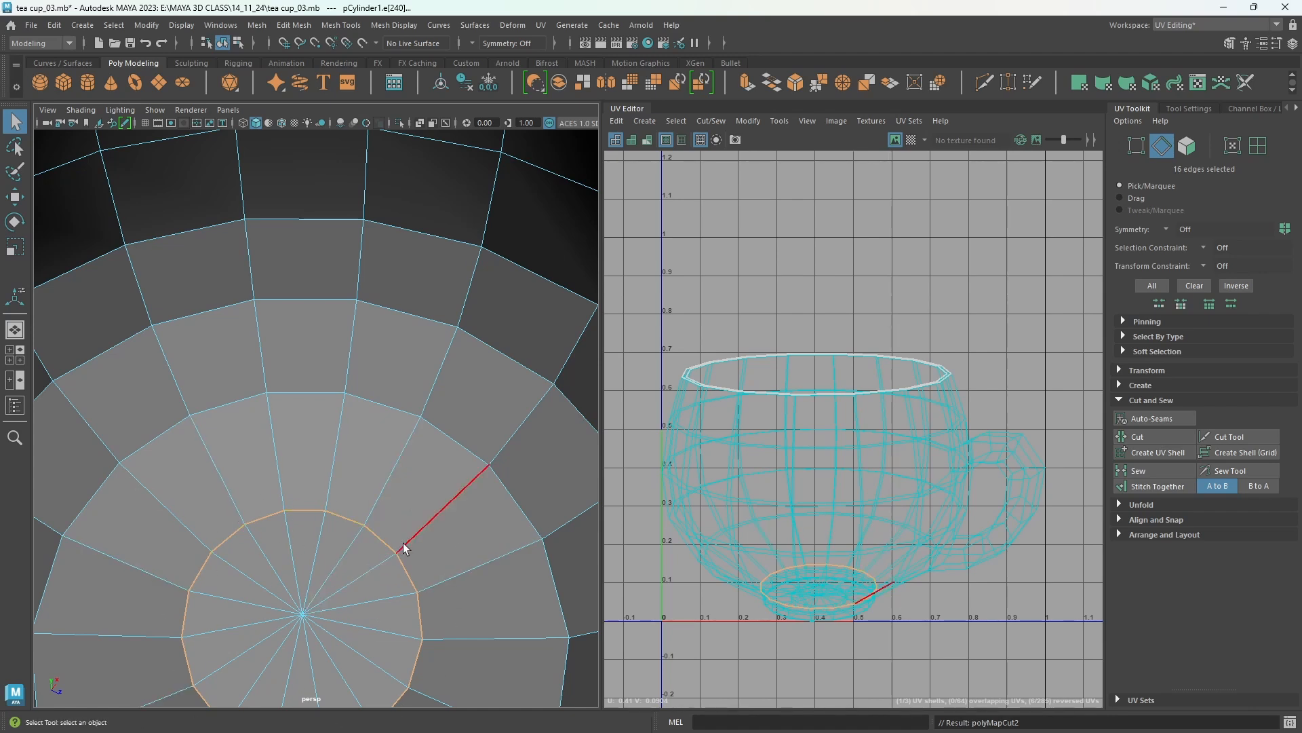
Select a vertical line of edges inside the cup from bottom to rim and cut the UVs along it.
{"action": "left_click_drag", "start_coordinate": [432, 479], "coordinate": [465, 340], "text": "alt"}
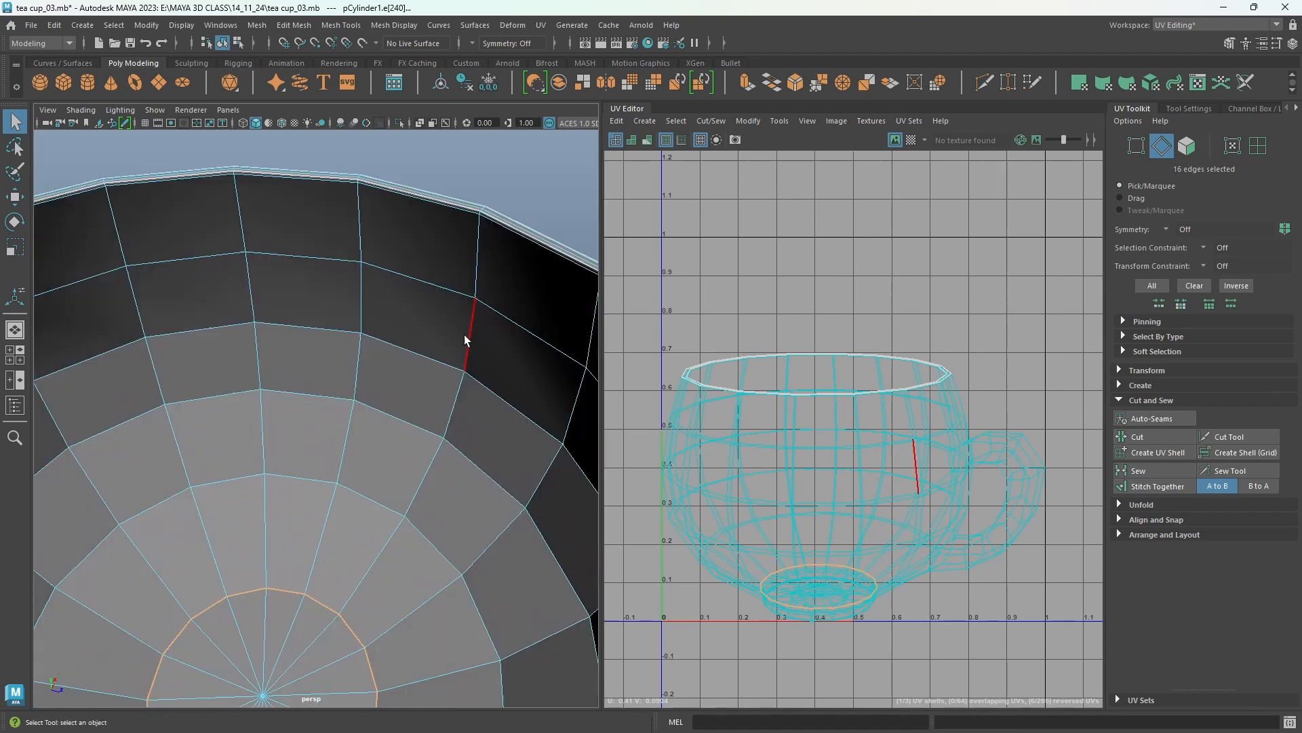
{"action": "left_click", "coordinate": [361, 579], "text": "shift"}
{"action": "middle_click_drag", "start_coordinate": [533, 281], "coordinate": [423, 438], "text": "alt"}
{"action": "scroll", "coordinate": [442, 468], "scroll_direction": "up", "scroll_amount": 3}
{"action": "scroll", "coordinate": [442, 468], "scroll_direction": "up", "scroll_amount": 3}
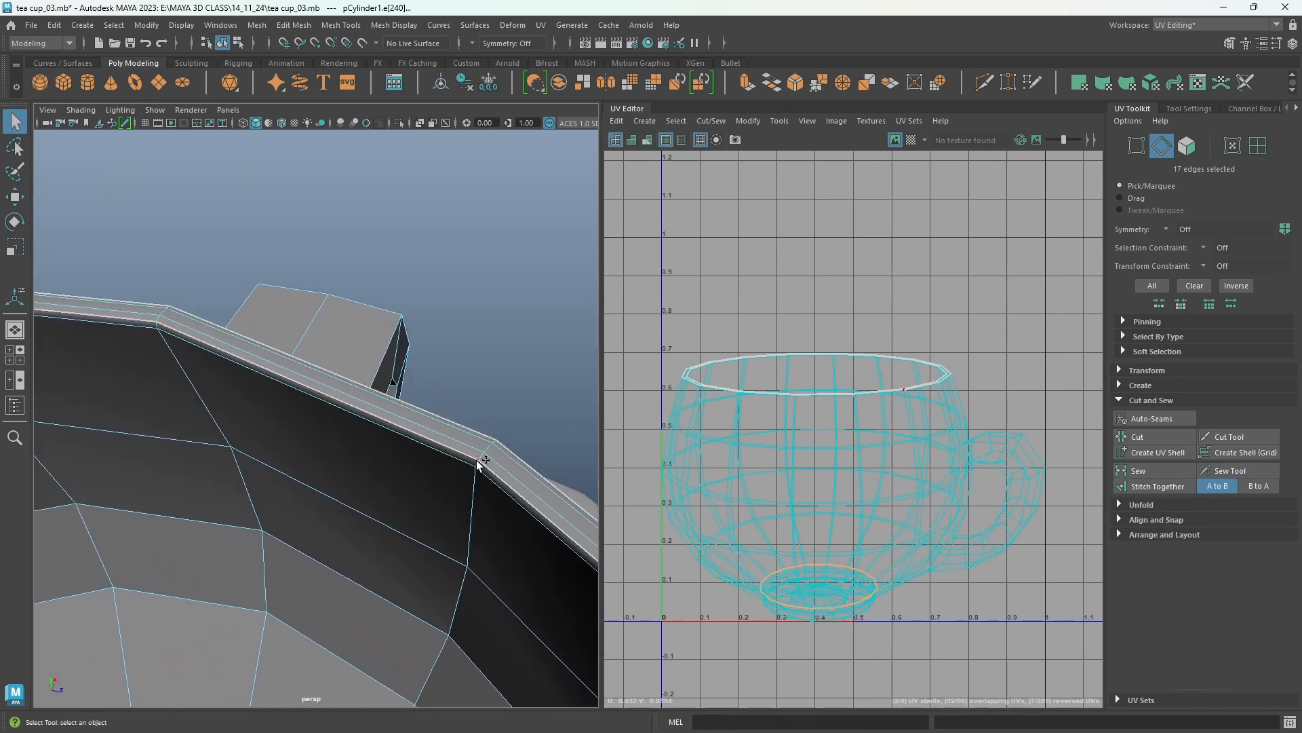
{"action": "double_click", "coordinate": [477, 464], "text": "shift"}
{"action": "scroll", "coordinate": [502, 566], "scroll_direction": "down", "scroll_amount": 2}
{"action": "middle_click_drag", "start_coordinate": [460, 620], "coordinate": [404, 408], "text": "alt"}
{"action": "scroll", "coordinate": [439, 483], "scroll_direction": "down", "scroll_amount": 3}
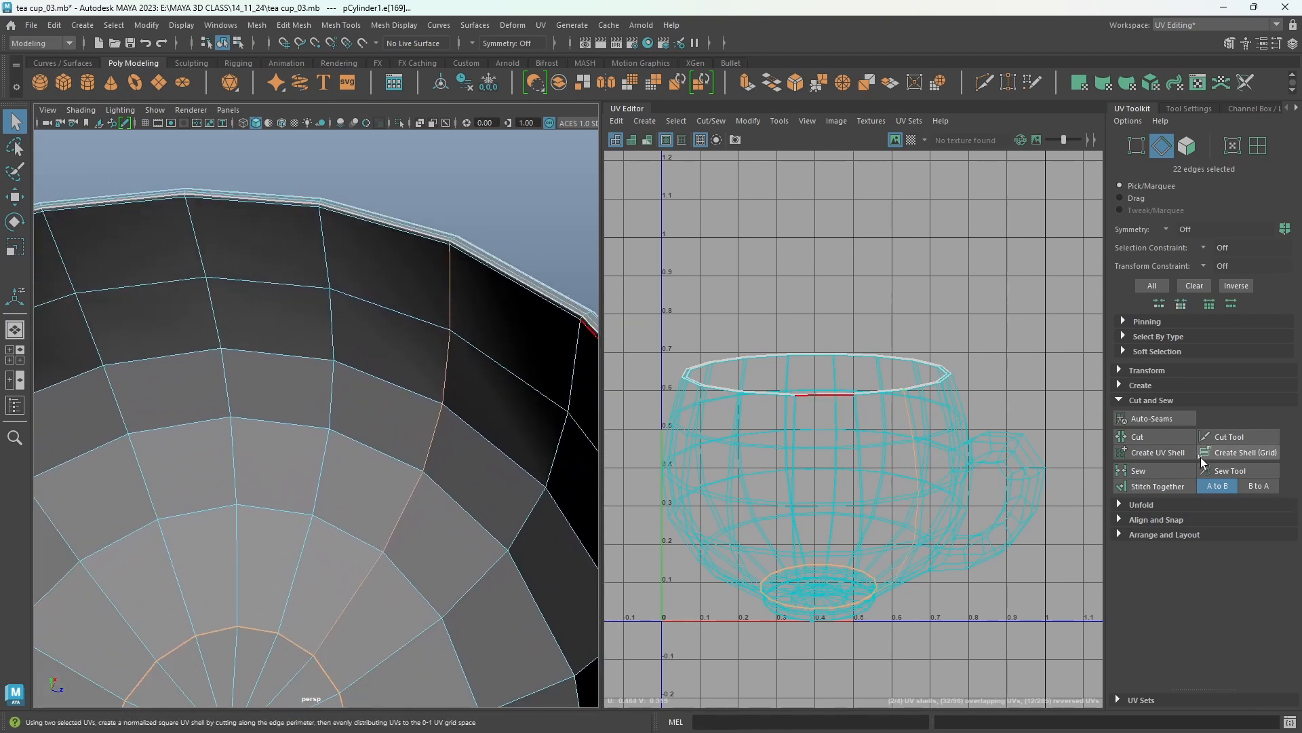
{"action": "left_click", "coordinate": [1155, 436]}
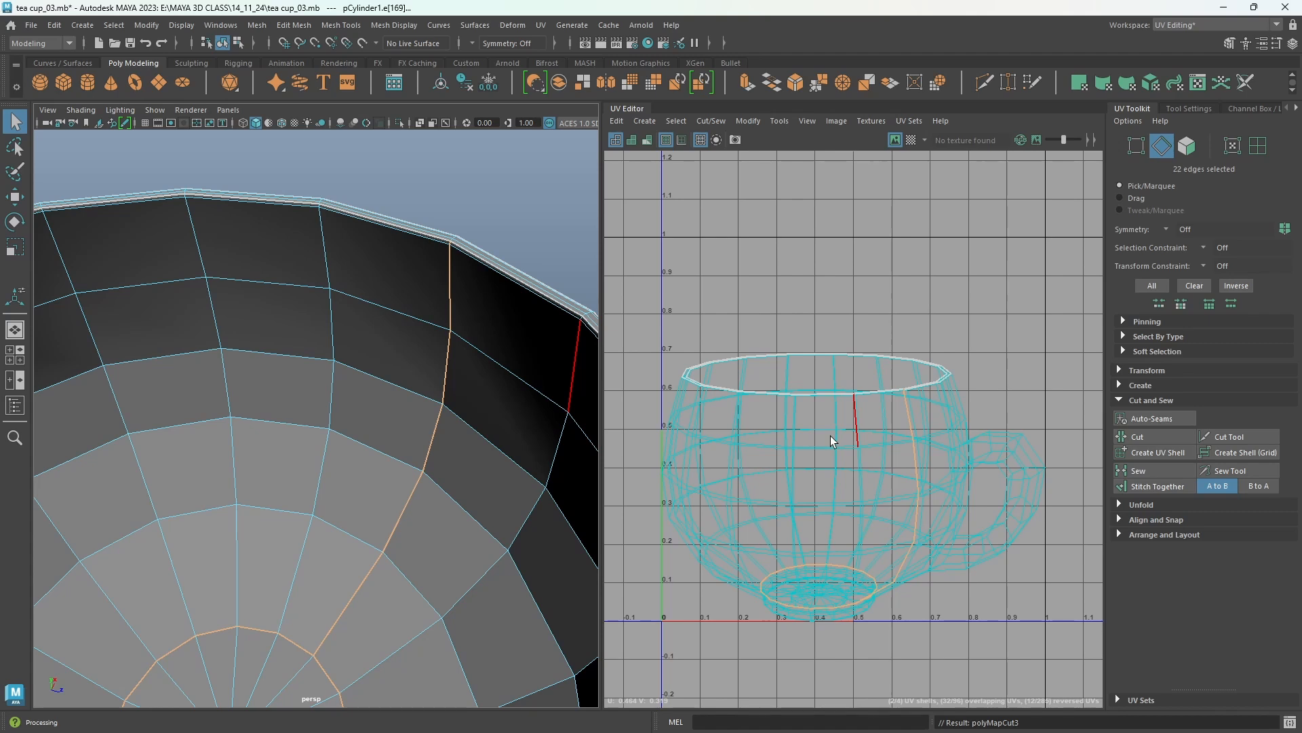
Select the cup's inner UV shell, unfold it, and move the unfolded shell upward in the UV editor.
{"action": "right_click_drag", "start_coordinate": [831, 436], "coordinate": [790, 418]}
{"action": "right_click_drag", "start_coordinate": [789, 417], "coordinate": [774, 413]}
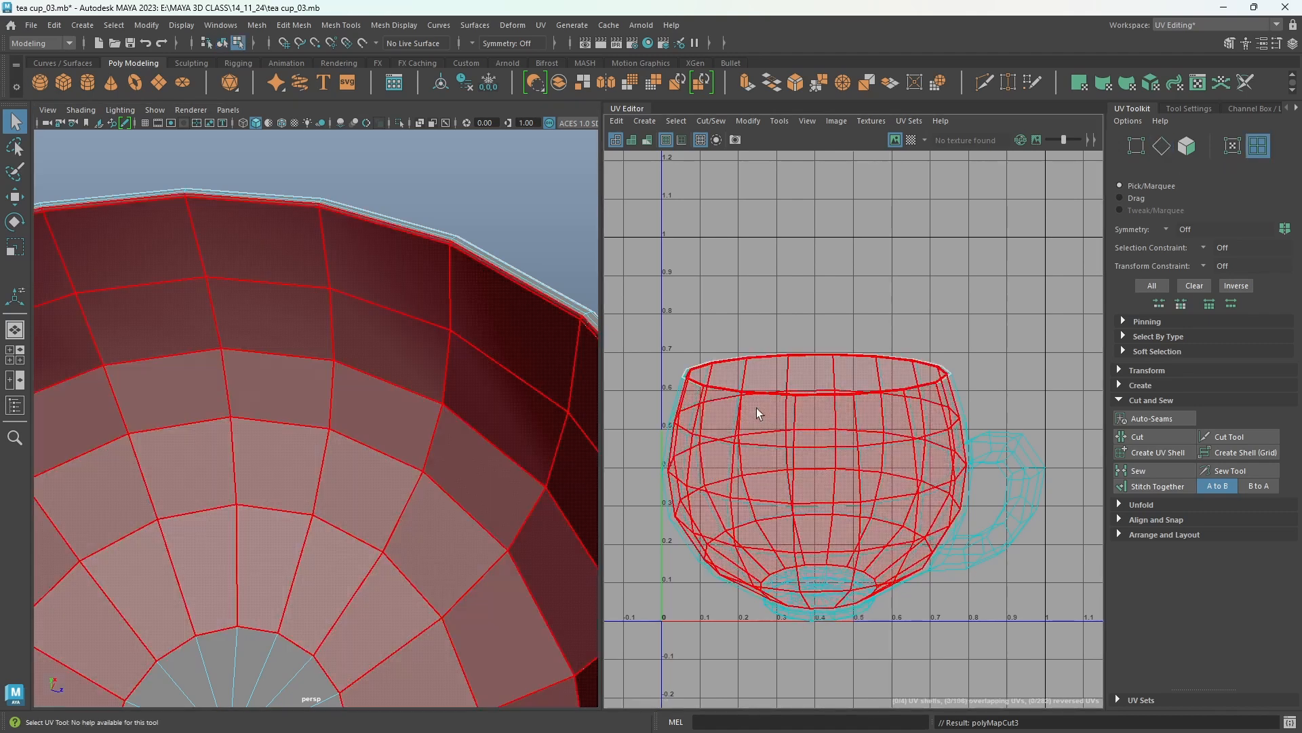
{"action": "left_click", "coordinate": [840, 369]}
{"action": "left_click", "coordinate": [840, 368]}
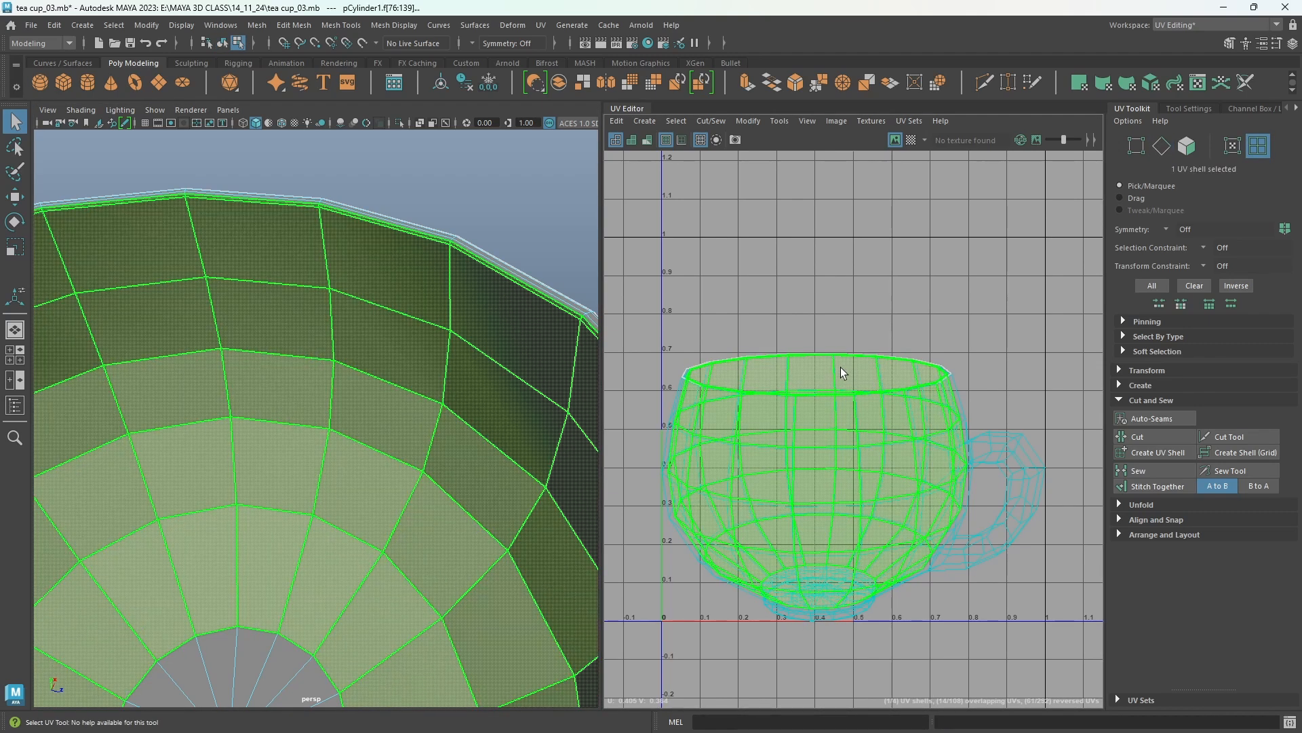
{"action": "right_click", "coordinate": [913, 269], "text": "shift"}
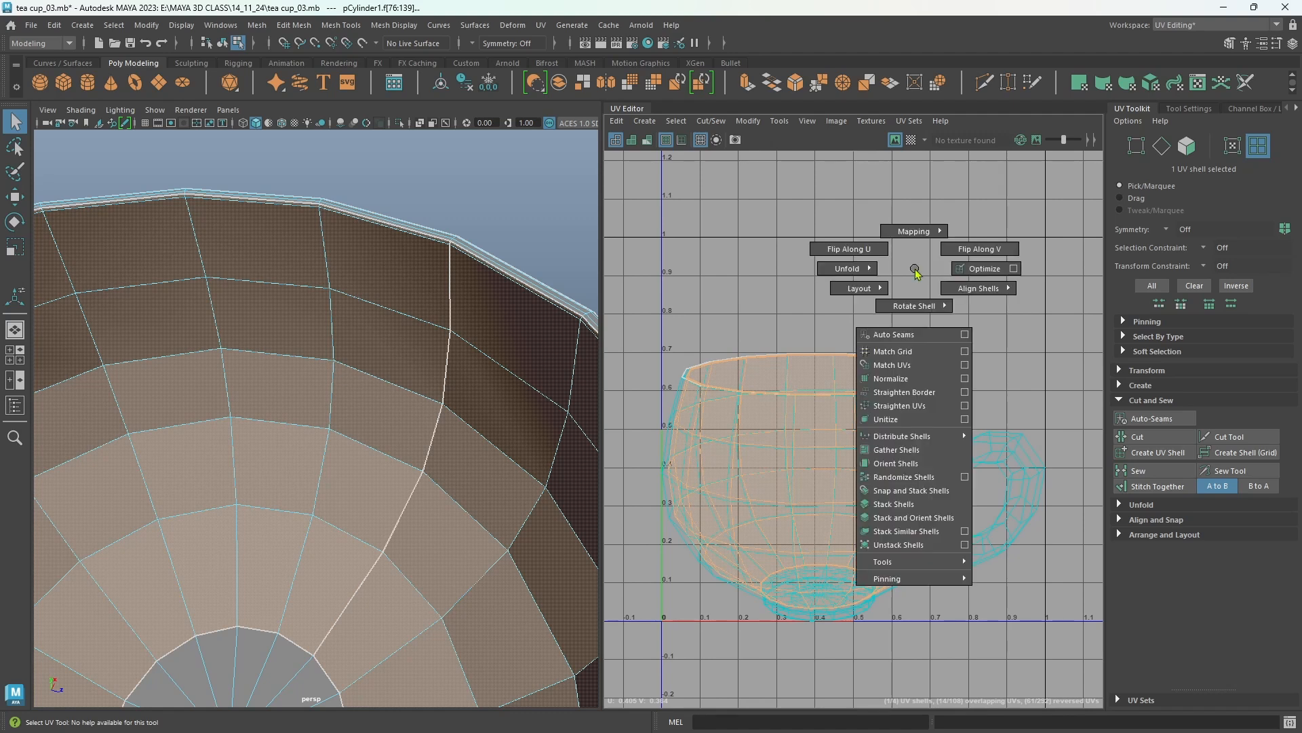
{"action": "right_click_drag", "start_coordinate": [916, 273], "coordinate": [781, 278], "text": "shift"}
{"action": "key", "text": "w"}
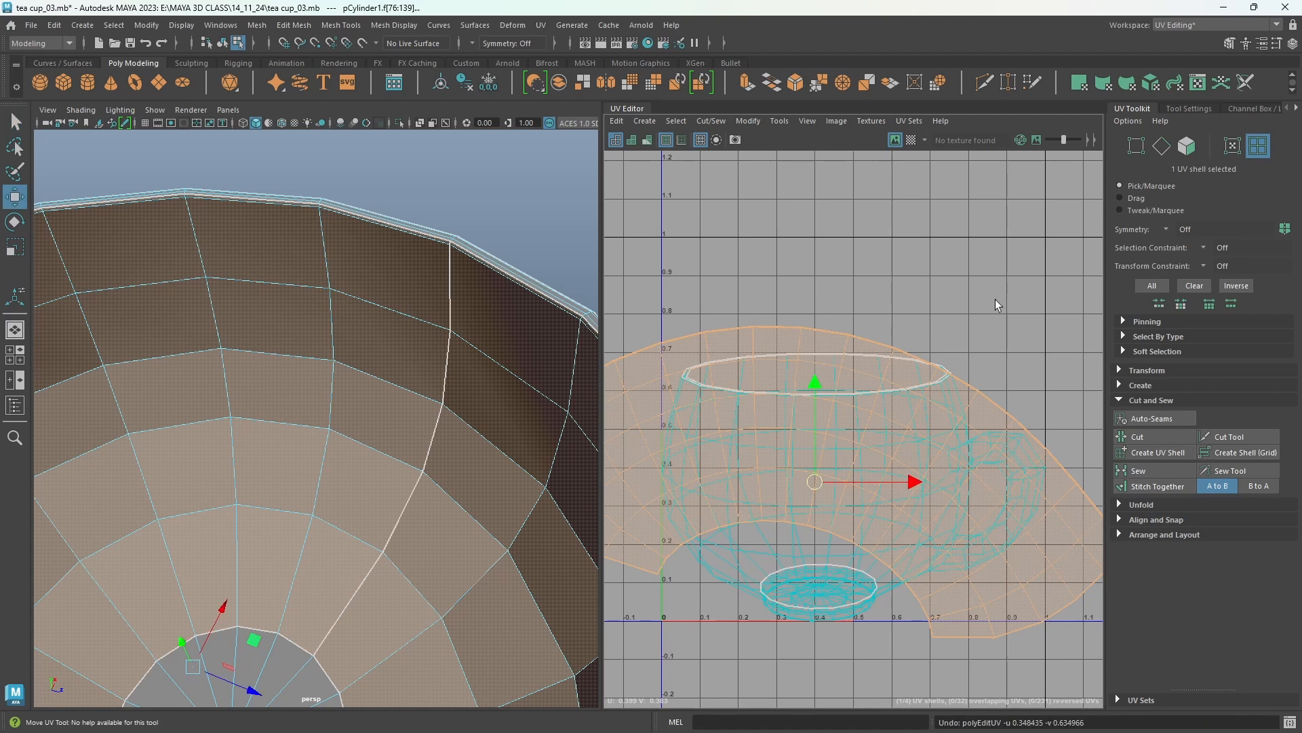
{"action": "left_click_drag", "start_coordinate": [811, 485], "coordinate": [907, 246]}
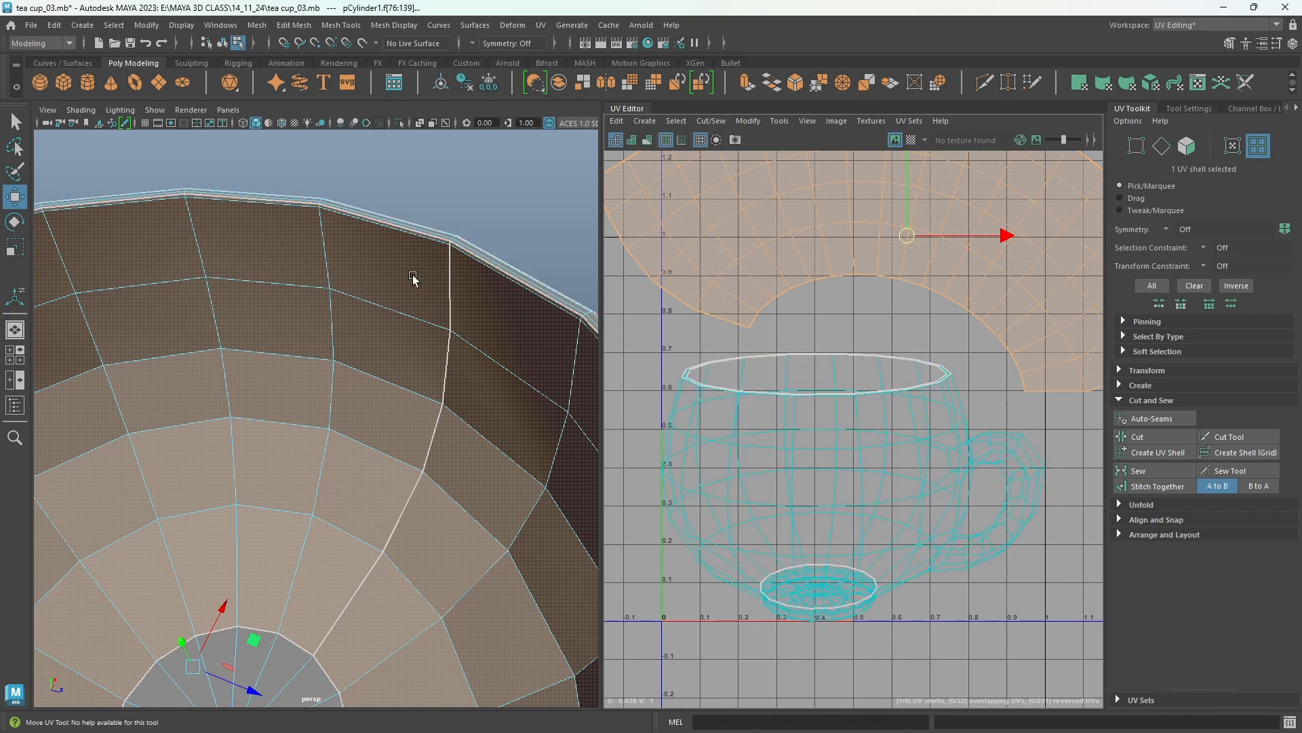
Select the UV shell of the cup's rim strip and unfold it.
{"action": "right_click_drag", "start_coordinate": [413, 278], "coordinate": [450, 278], "text": "alt"}
{"action": "left_click_drag", "start_coordinate": [450, 279], "coordinate": [294, 421], "text": "alt"}
{"action": "right_click_drag", "start_coordinate": [294, 421], "coordinate": [471, 537], "text": "alt"}
{"action": "left_click_drag", "start_coordinate": [471, 538], "coordinate": [415, 545], "text": "alt"}
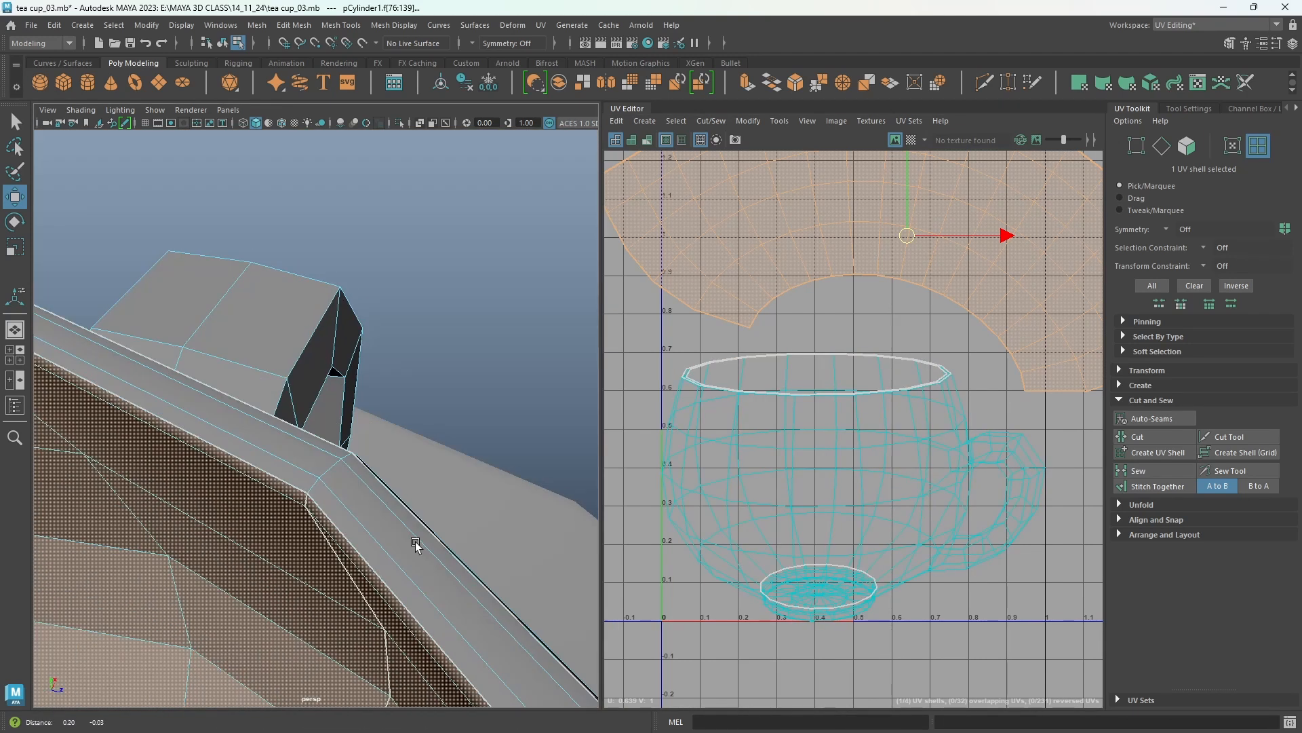
{"action": "middle_click_drag", "start_coordinate": [415, 544], "coordinate": [424, 551], "text": "alt"}
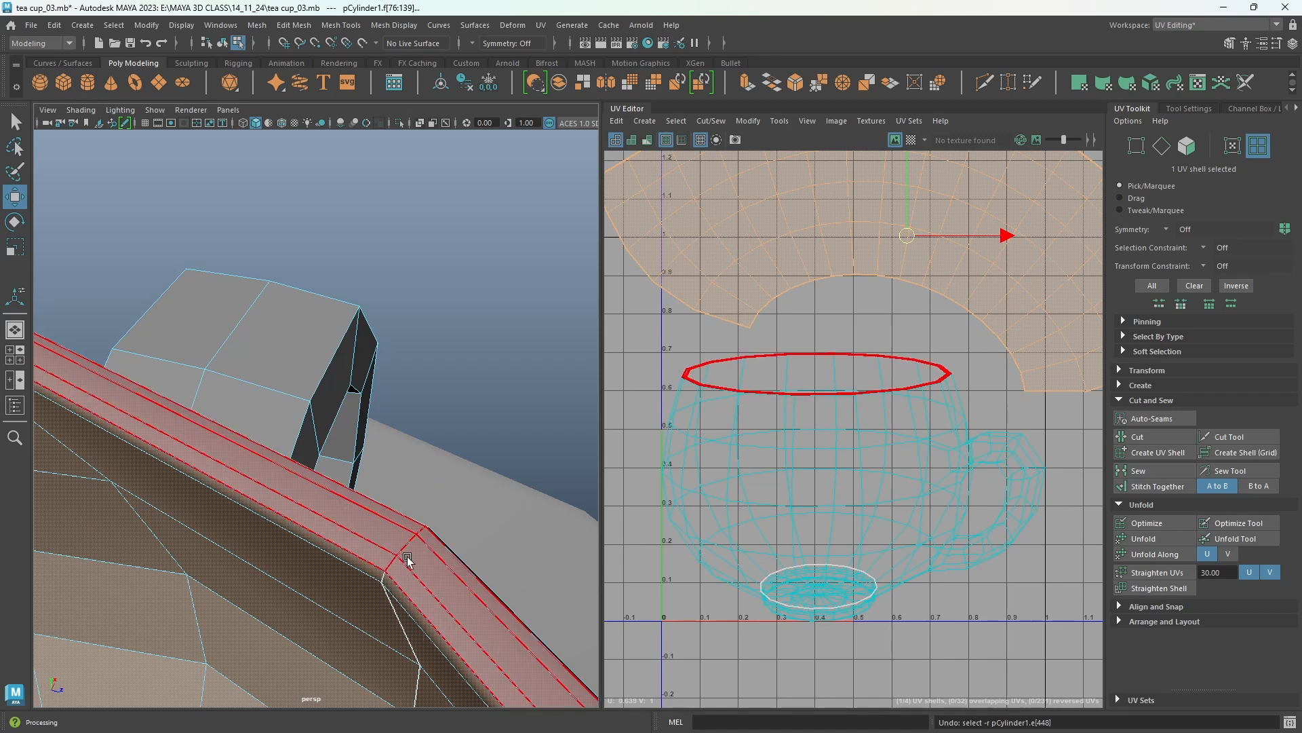
{"action": "left_click", "coordinate": [413, 546]}
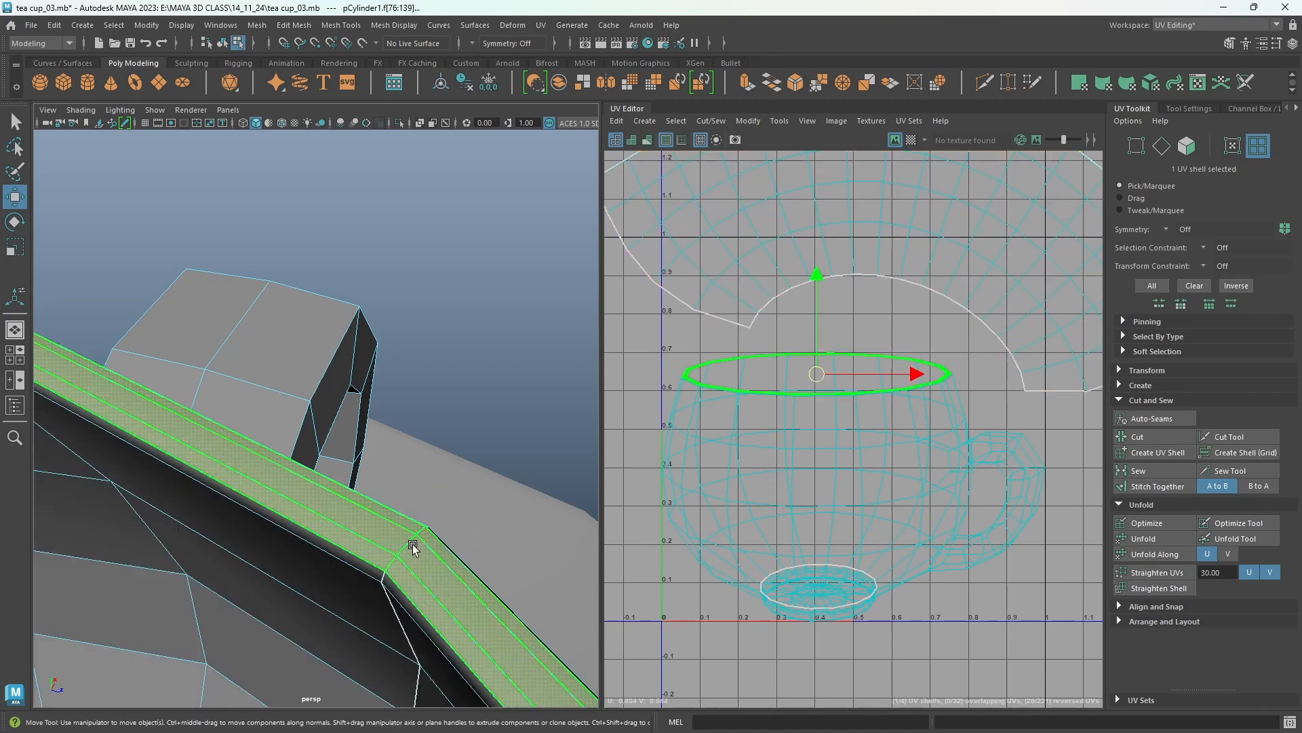
{"action": "left_click", "coordinate": [1144, 541]}
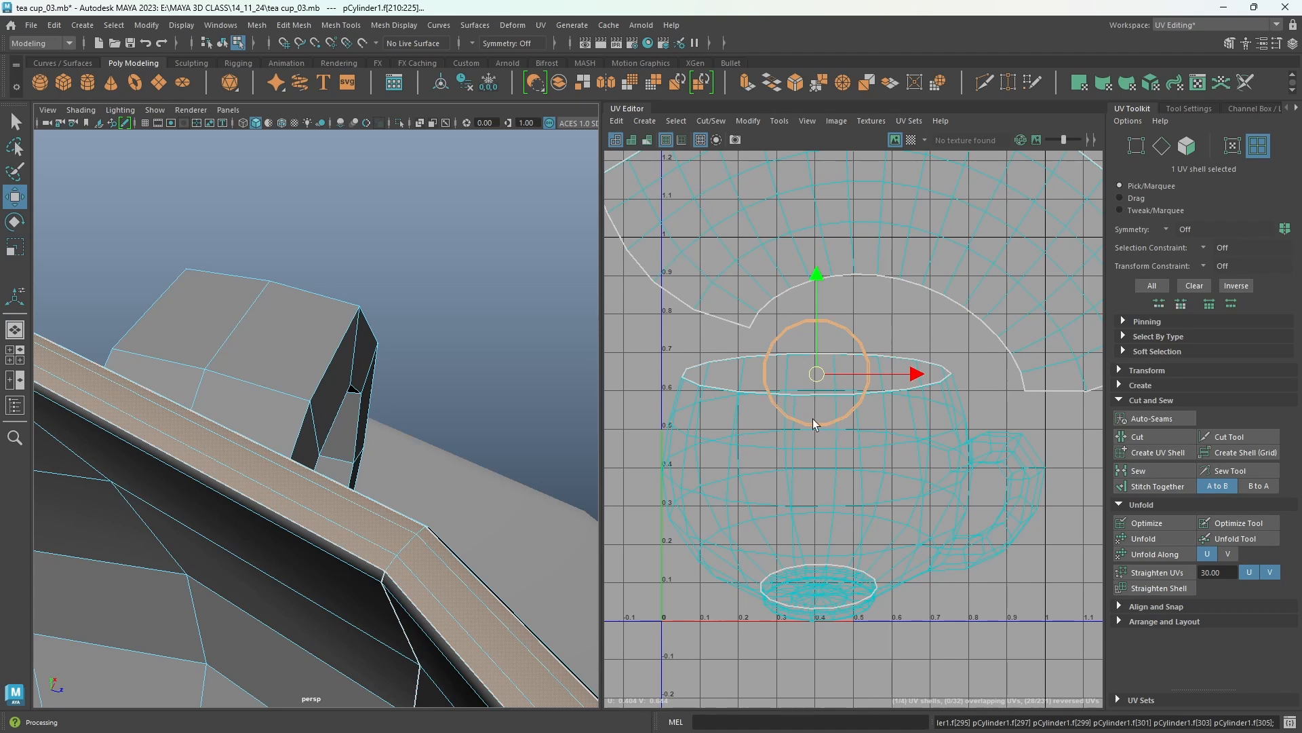
In edge mode, select the edges around where the handle joins the cup body and cut the UVs along them.
{"action": "left_click_drag", "start_coordinate": [476, 430], "coordinate": [373, 495], "text": "alt"}
{"action": "right_click_drag", "start_coordinate": [276, 346], "coordinate": [278, 309]}
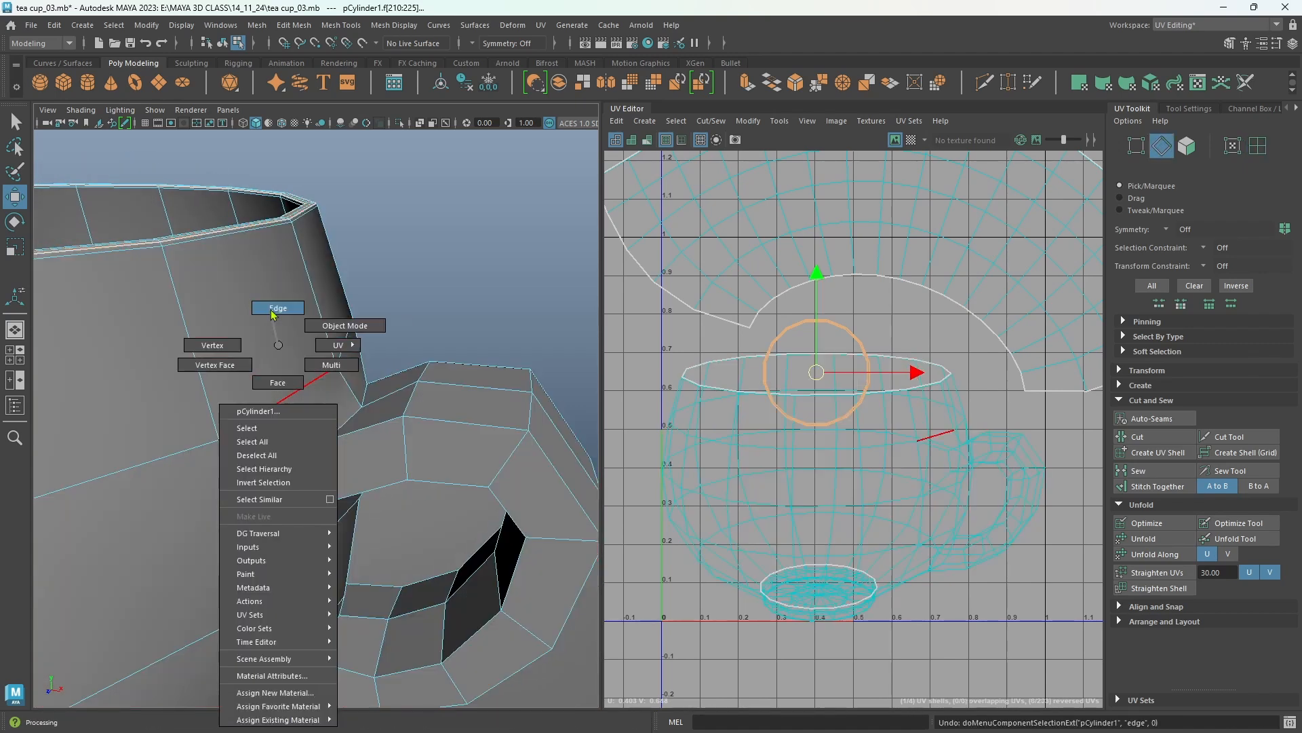
{"action": "left_click", "coordinate": [296, 330]}
{"action": "left_click", "coordinate": [226, 524], "text": "shift"}
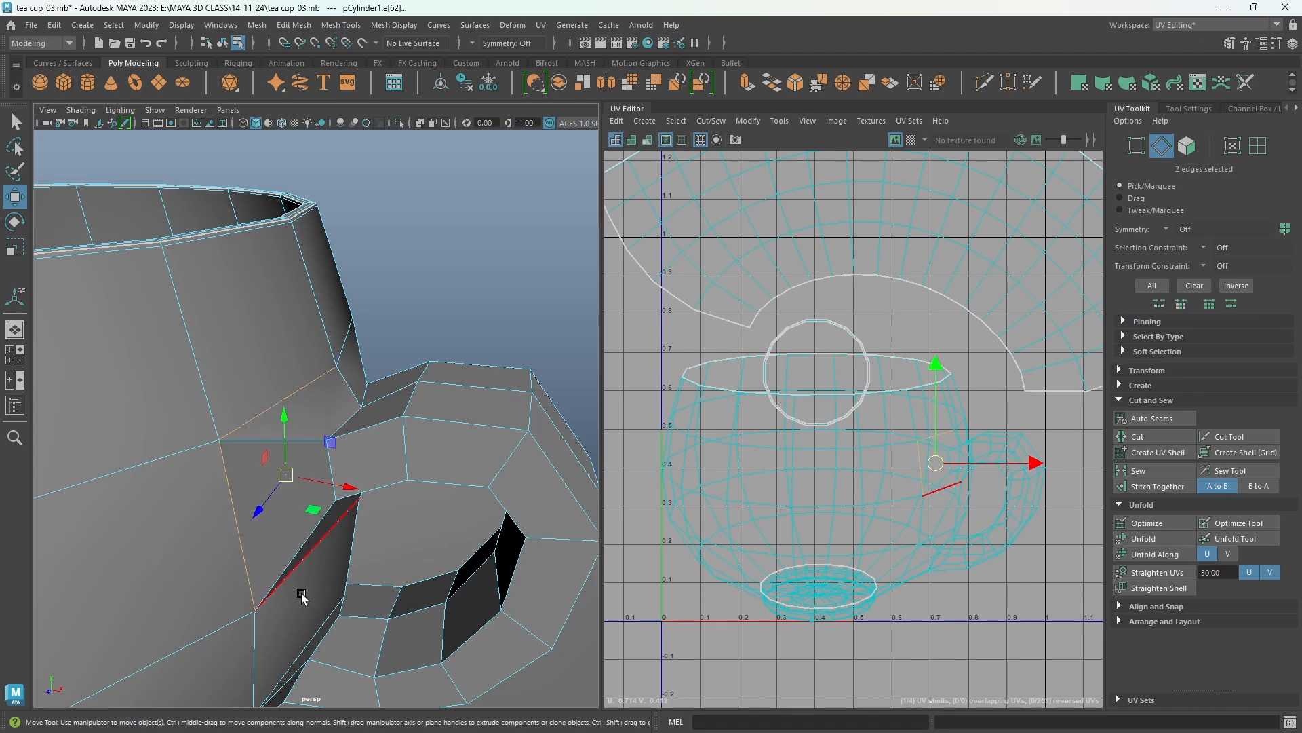
{"action": "left_click_drag", "start_coordinate": [290, 540], "coordinate": [494, 380], "text": "alt"}
{"action": "left_click", "coordinate": [335, 604], "text": "shift"}
{"action": "left_click", "coordinate": [331, 570], "text": "shift"}
{"action": "left_click", "coordinate": [372, 451], "text": "shift"}
{"action": "left_click", "coordinate": [1149, 439]}
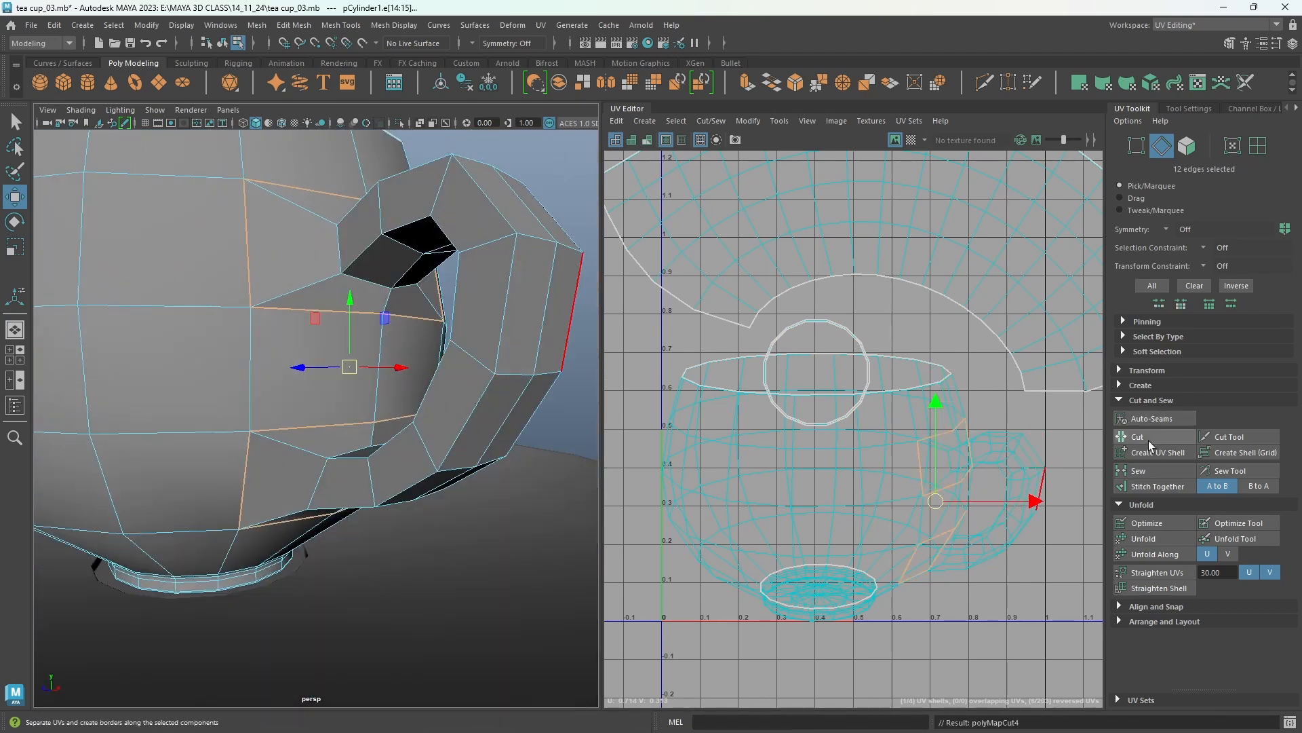
Select the edge loop around the inner opening of the handle and cut the UVs along it.
{"action": "left_click_drag", "start_coordinate": [395, 419], "coordinate": [407, 401], "text": "alt"}
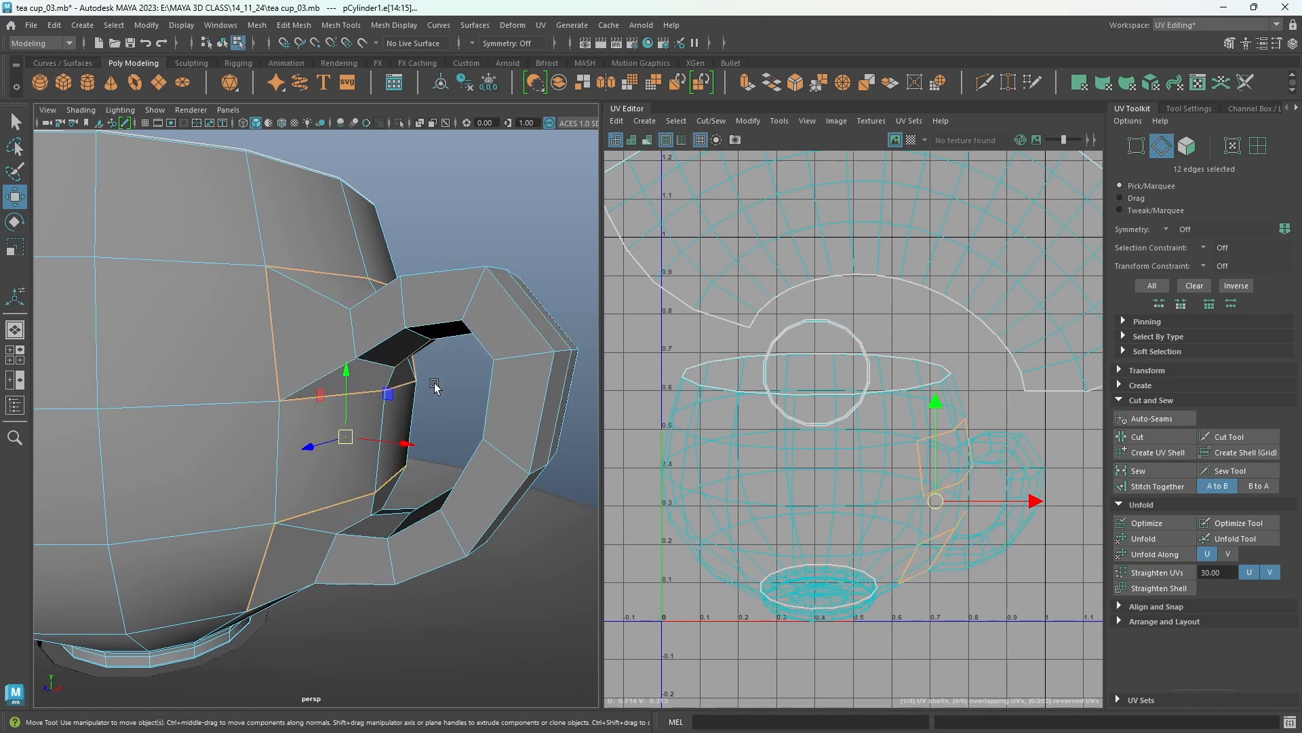
{"action": "left_click_drag", "start_coordinate": [435, 387], "coordinate": [428, 356], "text": "alt"}
{"action": "left_click", "coordinate": [405, 370]}
{"action": "left_click", "coordinate": [419, 350], "text": "shift"}
{"action": "left_click", "coordinate": [461, 332], "text": "shift"}
{"action": "left_click", "coordinate": [496, 342], "text": "shift"}
{"action": "left_click", "coordinate": [501, 386], "text": "shift"}
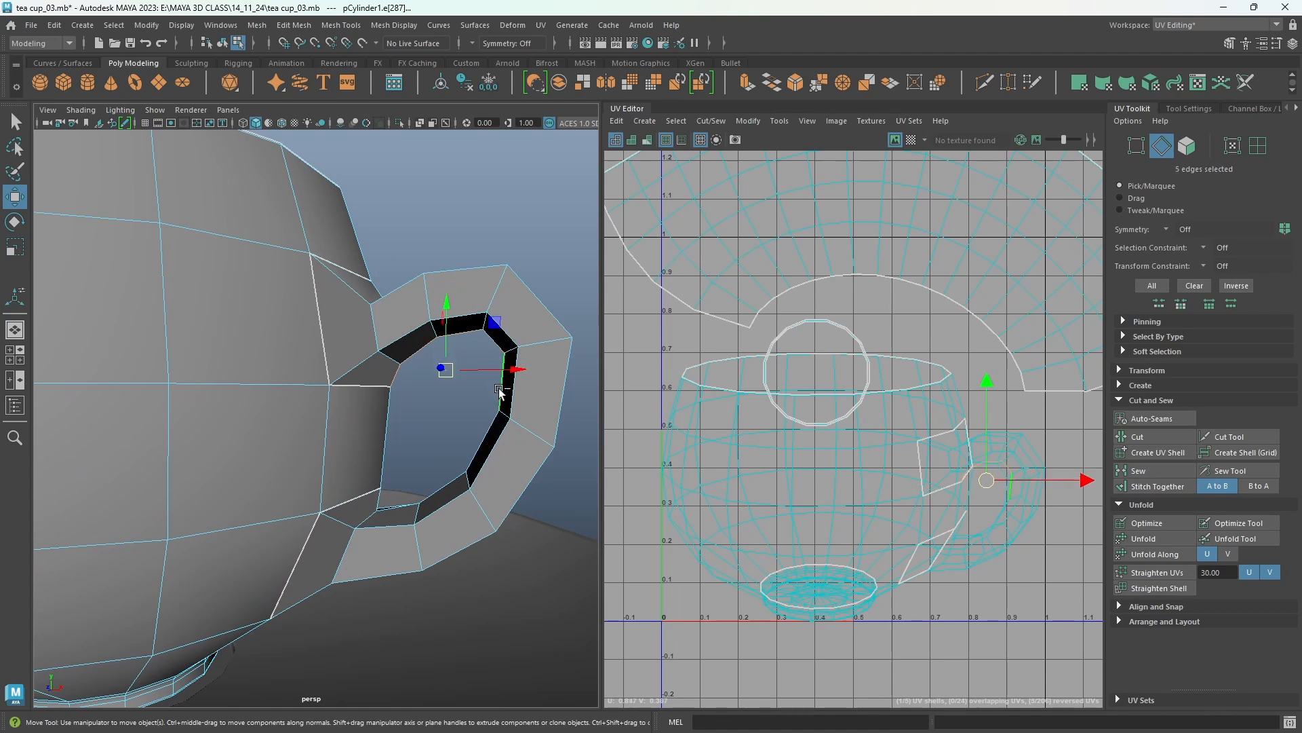
{"action": "left_click", "coordinate": [485, 441], "text": "shift"}
{"action": "left_click", "coordinate": [443, 488], "text": "shift"}
{"action": "left_click_drag", "start_coordinate": [420, 475], "coordinate": [393, 501], "text": "alt"}
{"action": "left_click", "coordinate": [392, 500], "text": "shift"}
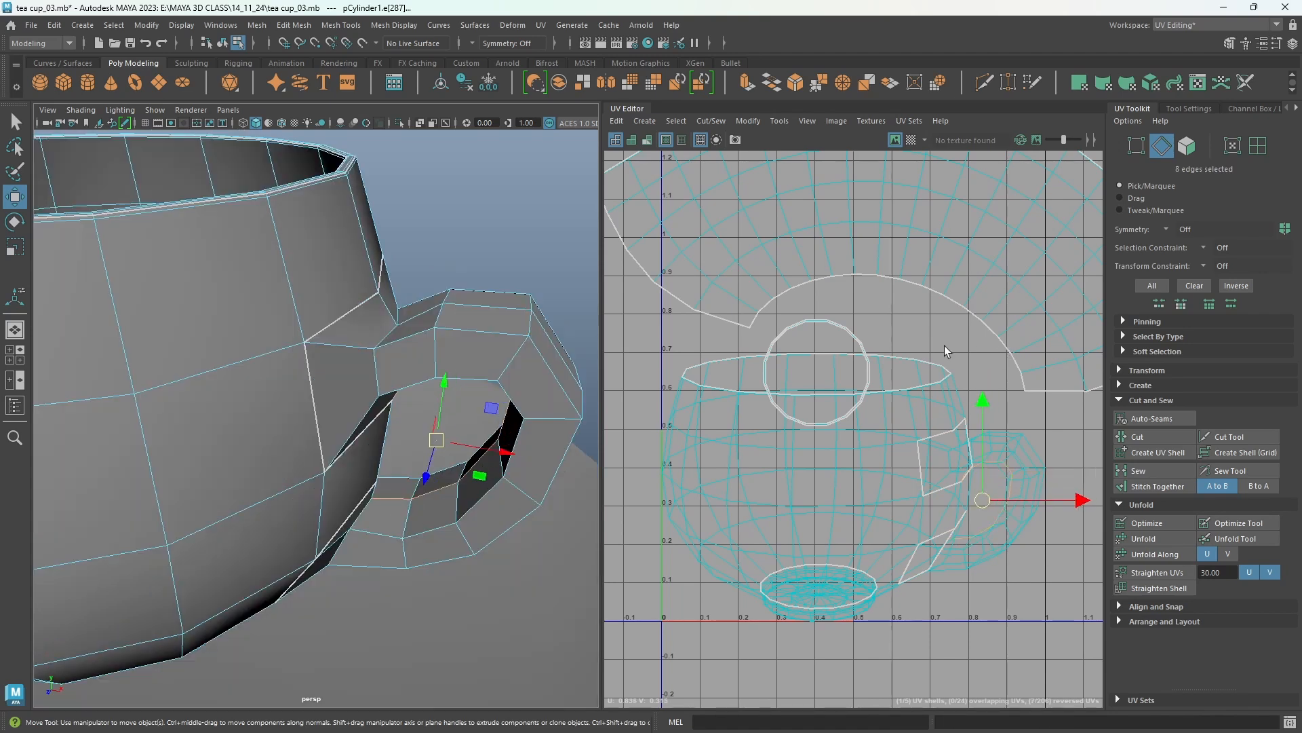
{"action": "left_click_drag", "start_coordinate": [407, 553], "coordinate": [483, 495], "text": "alt"}
{"action": "left_click", "coordinate": [373, 508], "text": "shift"}
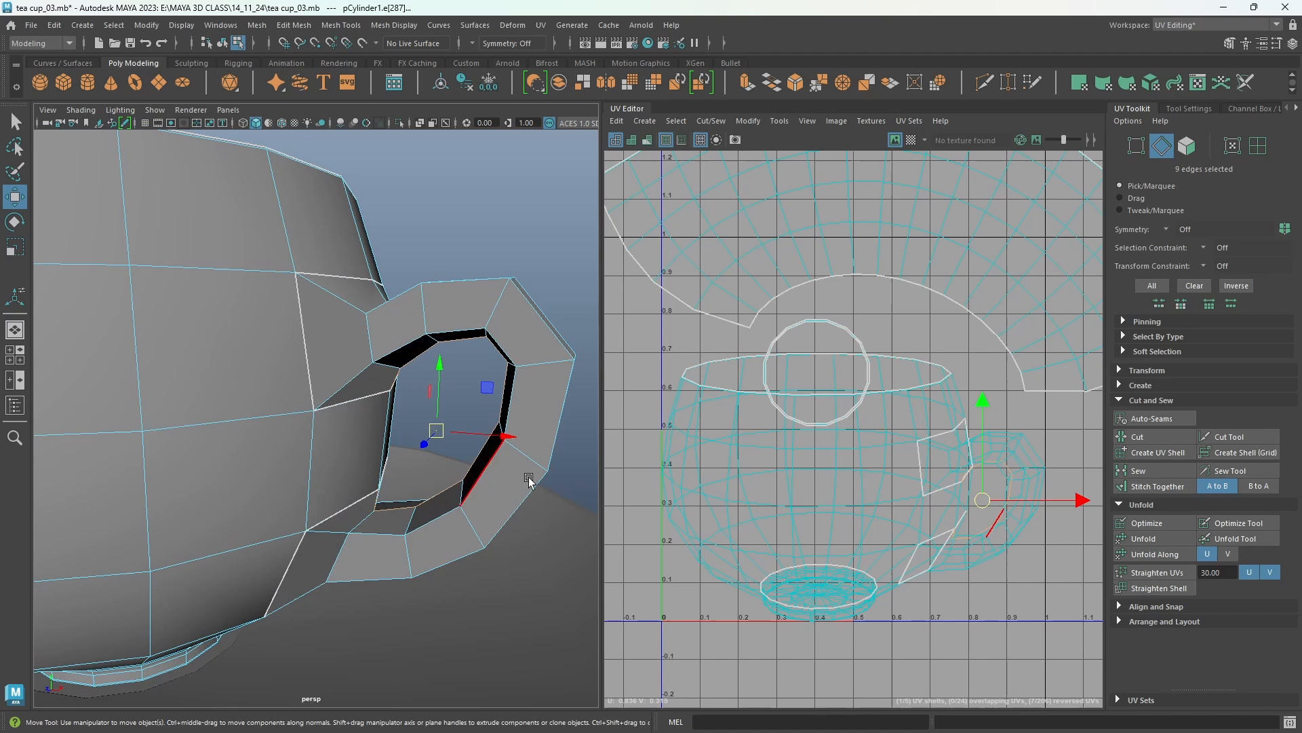
{"action": "left_click", "coordinate": [1143, 438]}
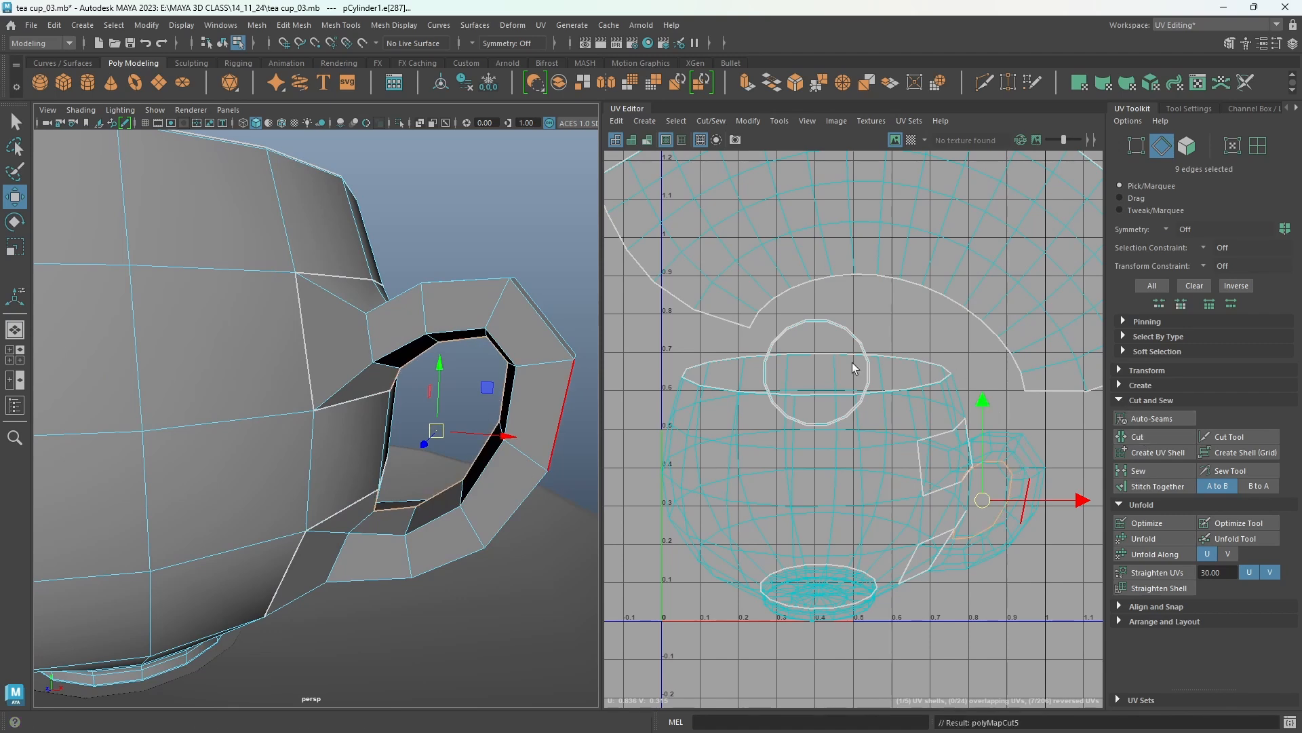
Select the handle's UV shell, unfold it, and move it aside to the right.
{"action": "right_click_drag", "start_coordinate": [919, 339], "coordinate": [848, 310]}
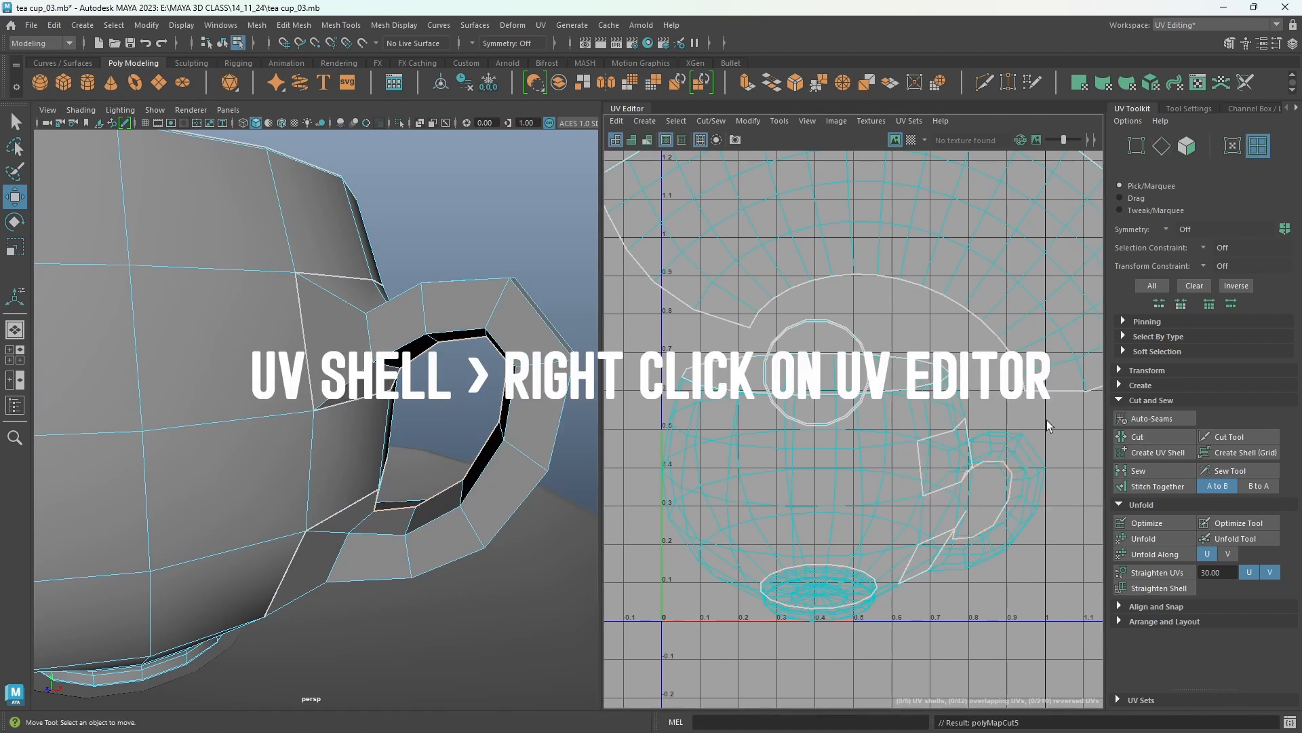
{"action": "left_click", "coordinate": [1036, 470]}
{"action": "left_click", "coordinate": [1037, 470]}
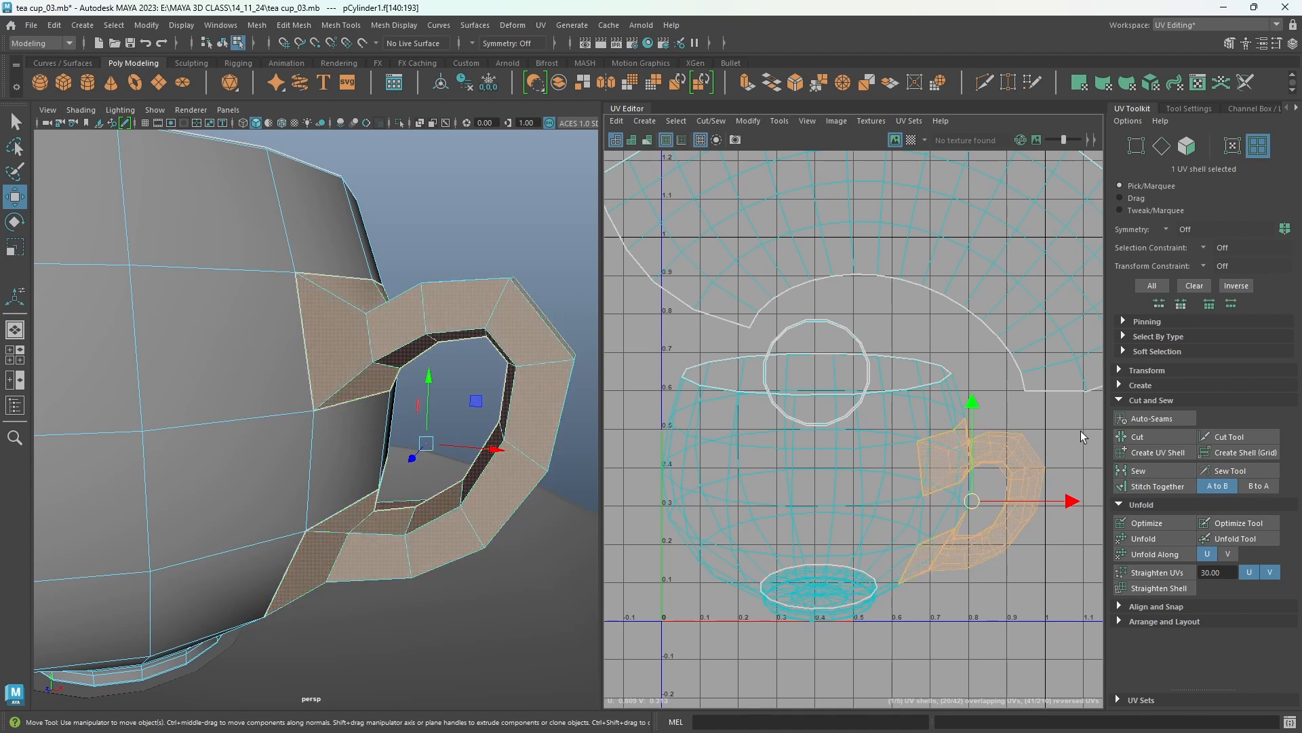
{"action": "left_click", "coordinate": [1175, 536]}
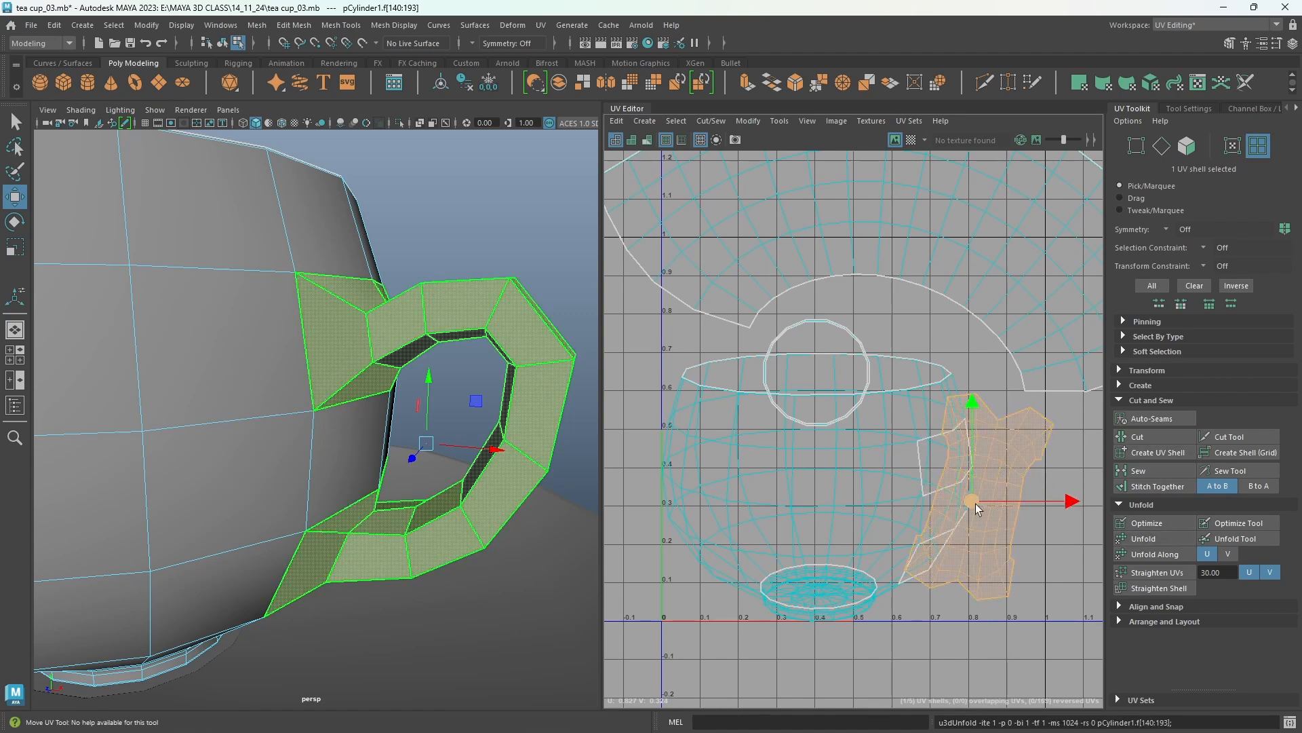
{"action": "left_click_drag", "start_coordinate": [976, 503], "coordinate": [1073, 506]}
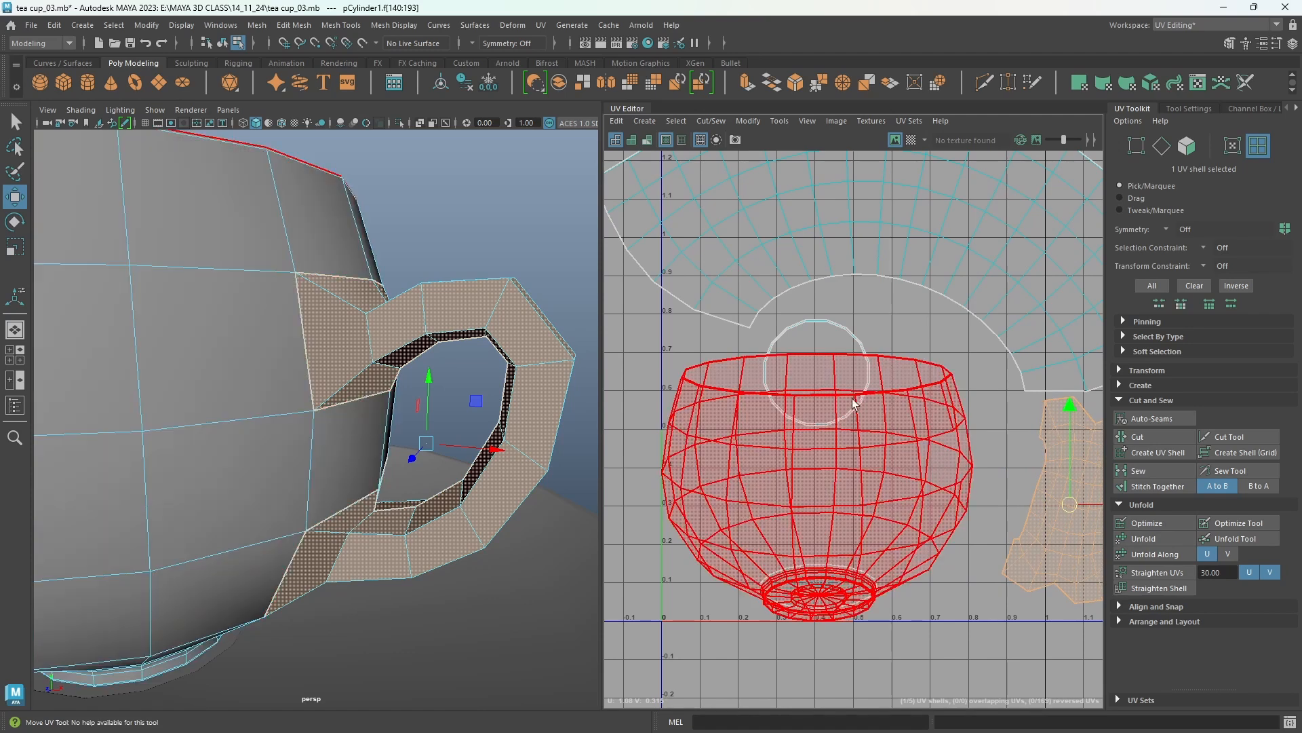
Move the rim's ring-shaped UV shell upward away from the cup shells.
{"action": "left_click", "coordinate": [818, 370]}
{"action": "left_click_drag", "start_coordinate": [819, 369], "coordinate": [924, 282]}
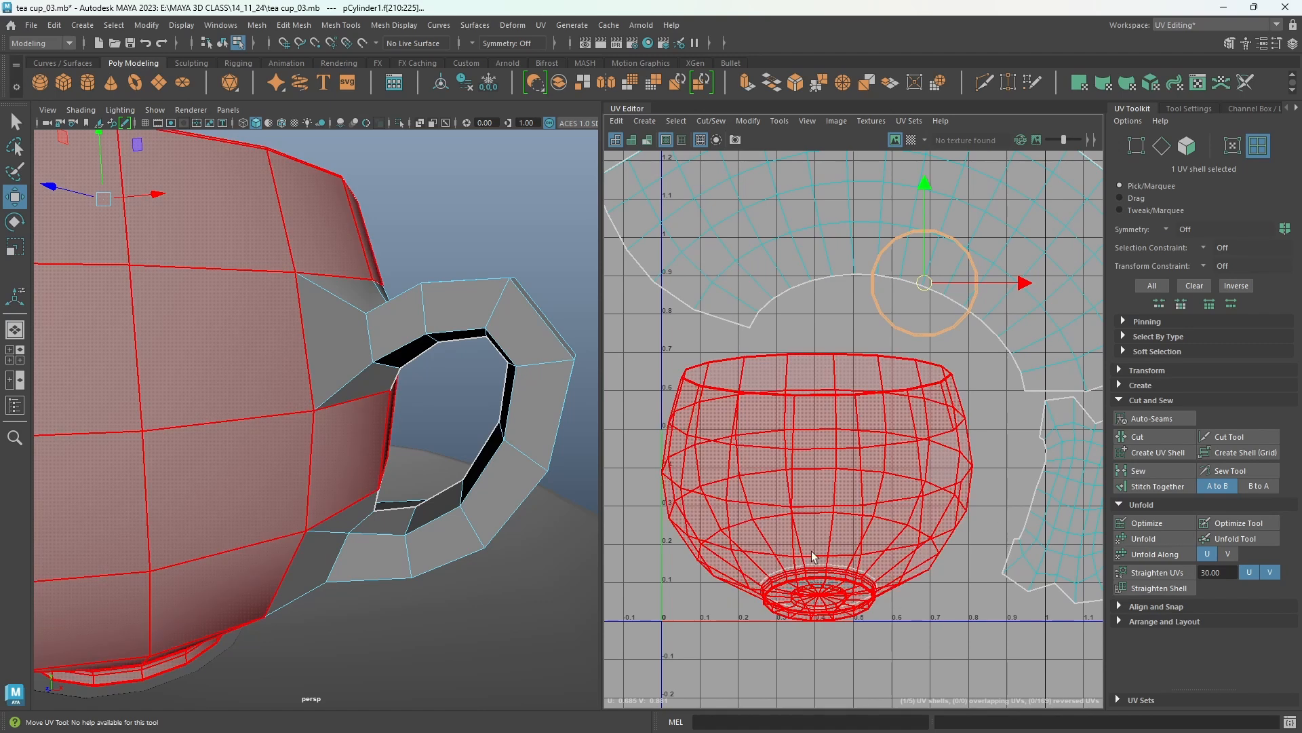
{"action": "left_click", "coordinate": [836, 557]}
Select the edge loop around the cup's base where the foot meets the body and cut the UVs along it.
{"action": "scroll", "coordinate": [416, 541], "scroll_direction": "up", "scroll_amount": 5}
{"action": "scroll", "coordinate": [209, 567], "scroll_direction": "up", "scroll_amount": 3}
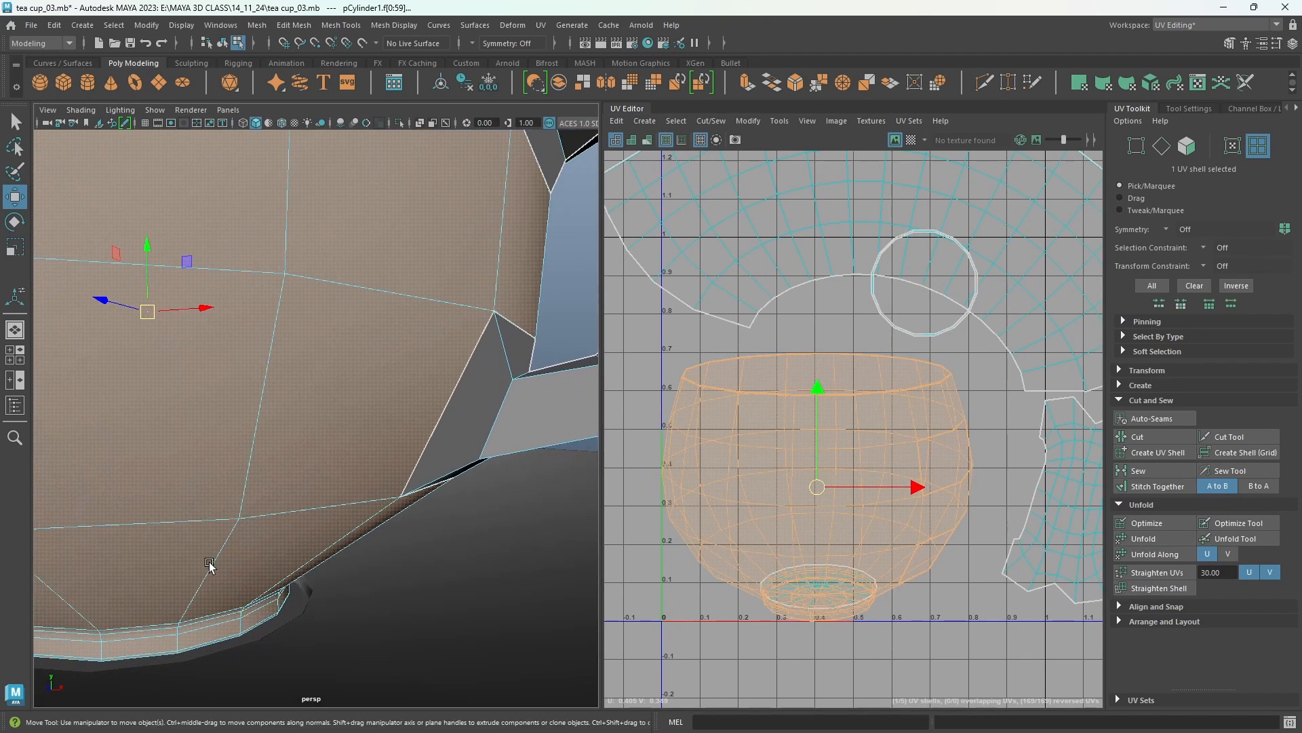
{"action": "middle_click_drag", "start_coordinate": [210, 567], "coordinate": [337, 448], "text": "alt"}
{"action": "right_click_drag", "start_coordinate": [246, 517], "coordinate": [238, 308]}
{"action": "double_click", "coordinate": [263, 504]}
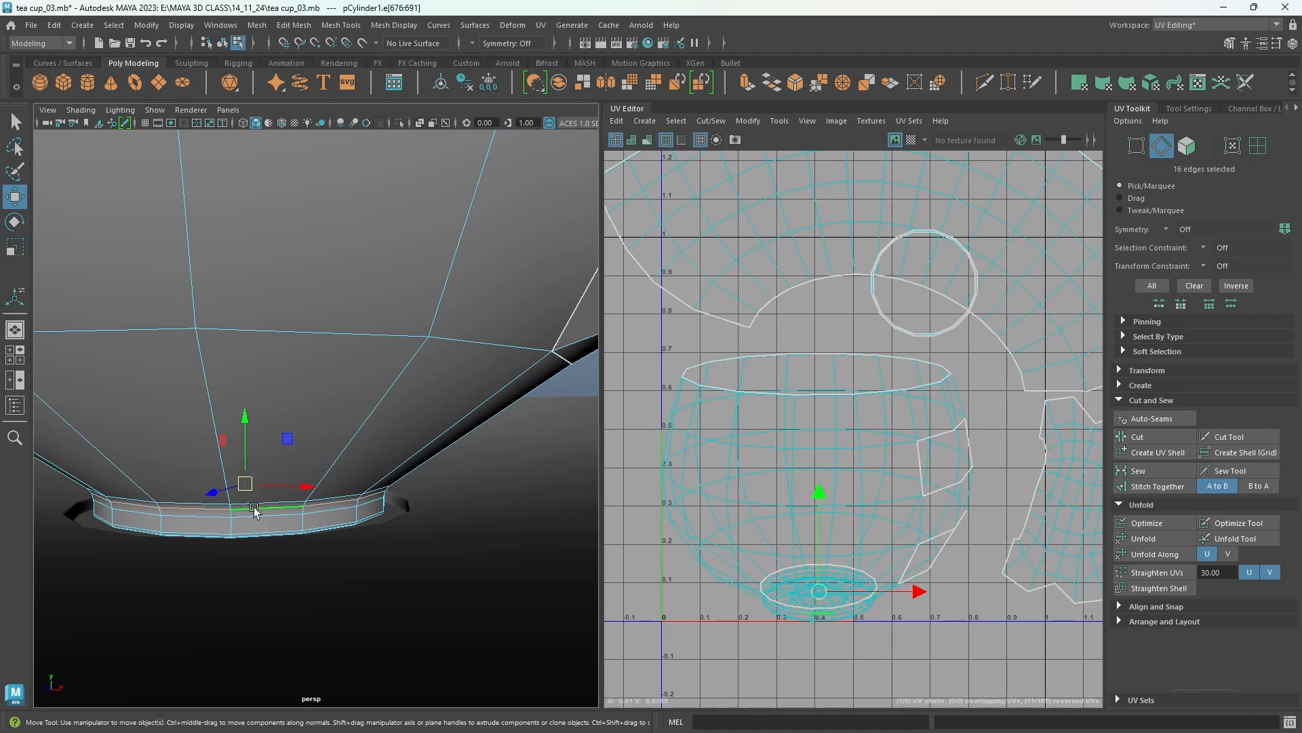
{"action": "left_click", "coordinate": [1147, 438]}
Select a vertical line of edges on the cup's outer wall from the base up to the handle and cut the UVs along it.
{"action": "right_click_drag", "start_coordinate": [742, 410], "coordinate": [775, 427]}
{"action": "left_click", "coordinate": [776, 428]}
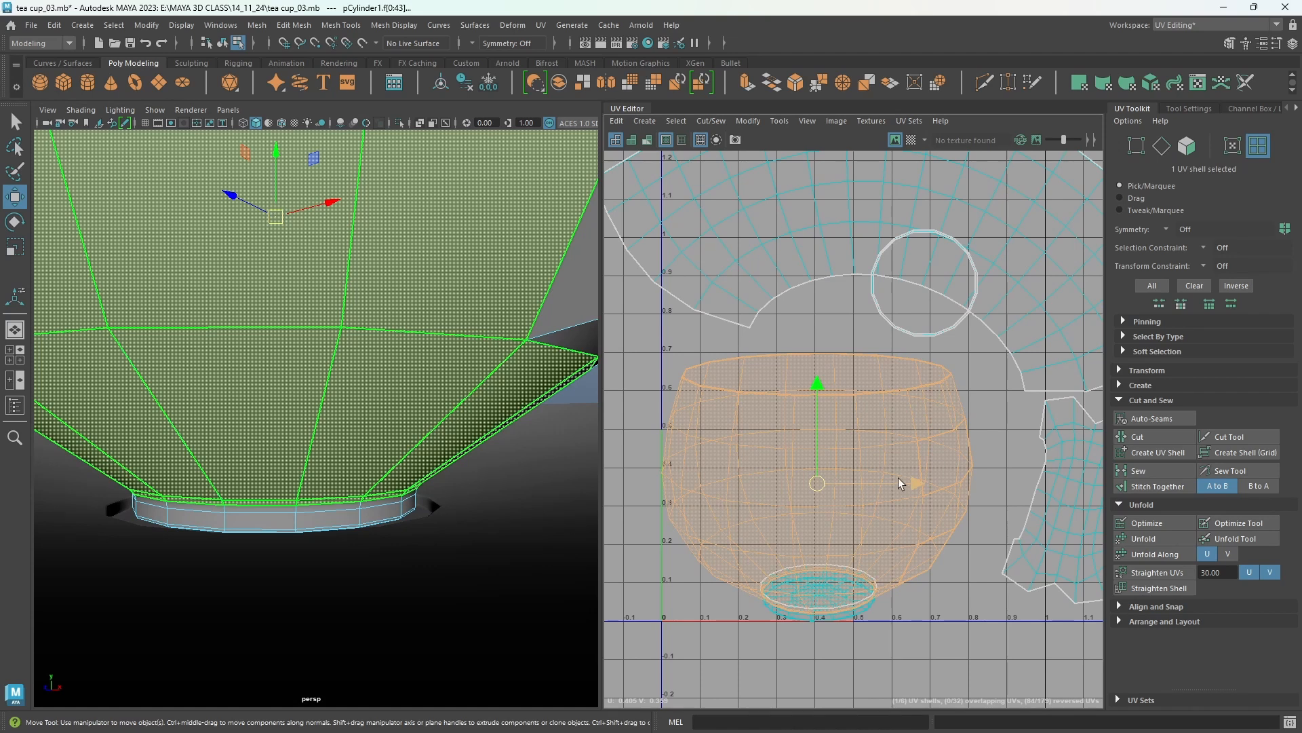
{"action": "scroll", "coordinate": [898, 483], "scroll_direction": "down", "scroll_amount": 2}
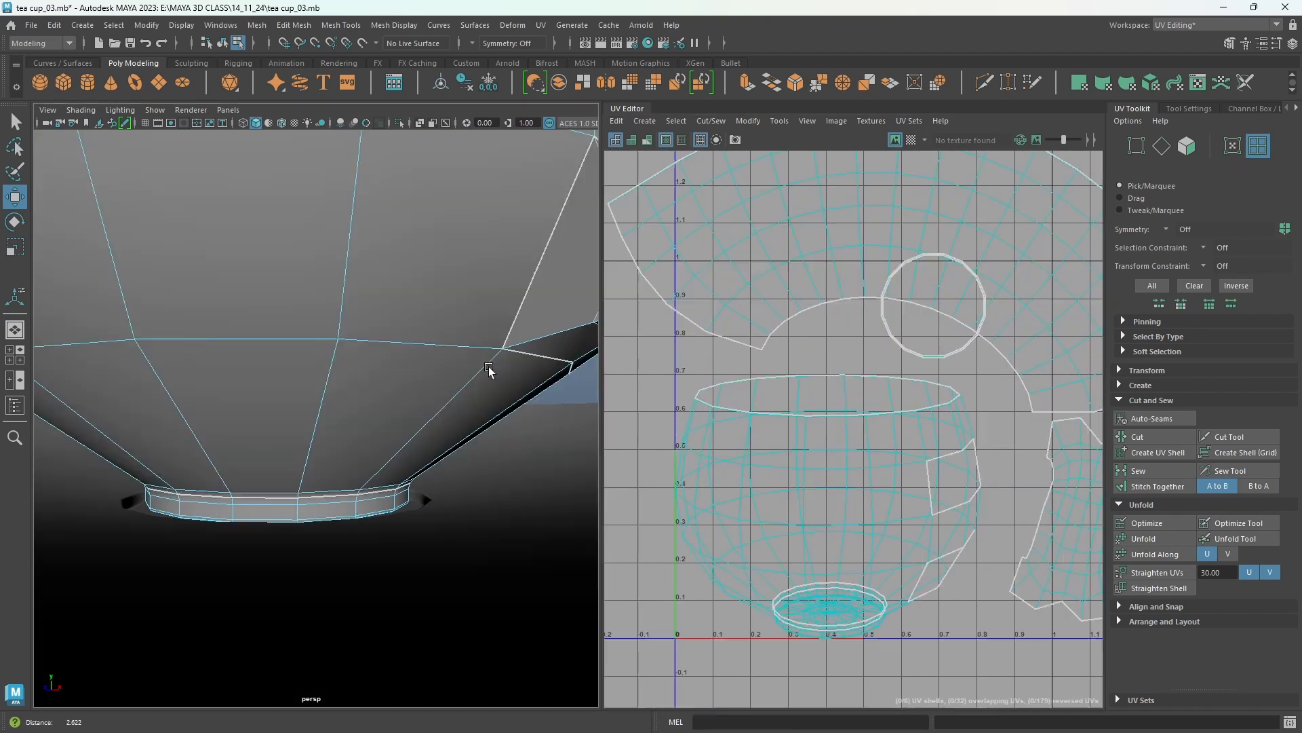
{"action": "middle_click_drag", "start_coordinate": [489, 370], "coordinate": [449, 377], "text": "alt"}
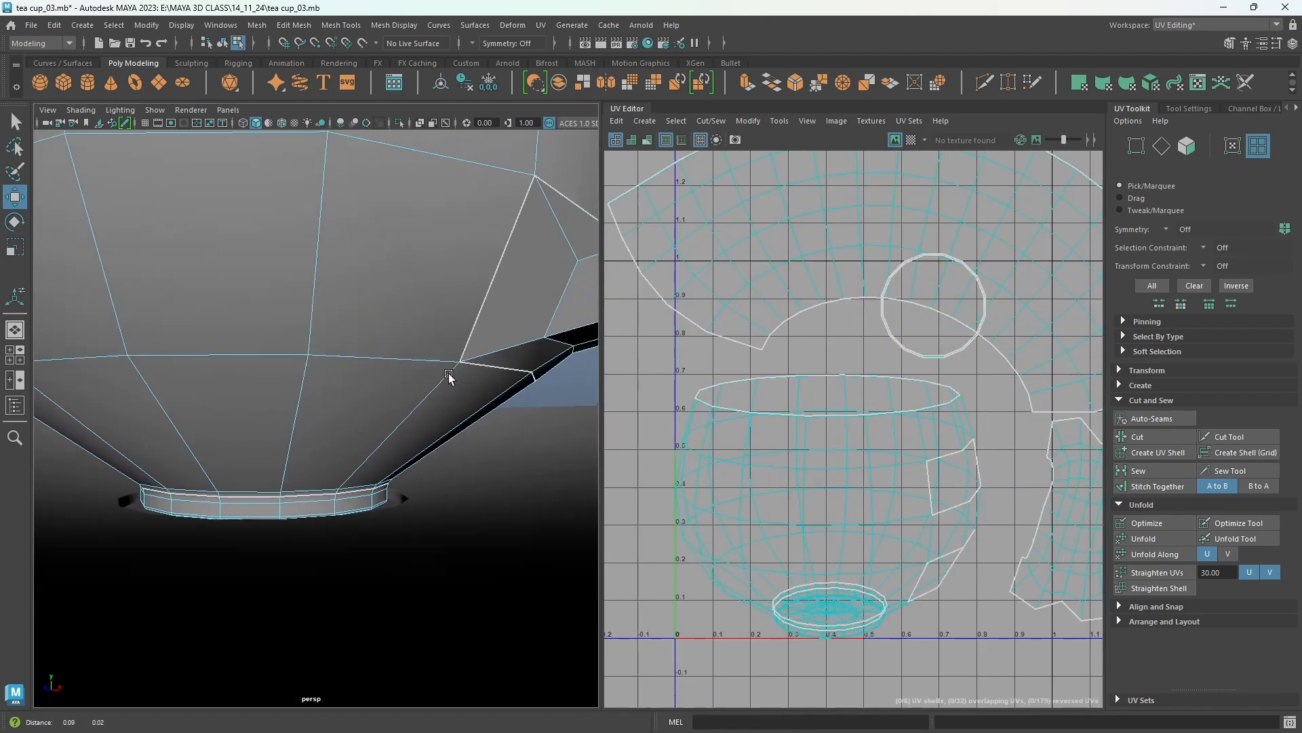
{"action": "mouse_move", "coordinate": [449, 376]}
{"action": "left_mouse_down", "text": "alt"}
{"action": "mouse_move", "coordinate": [479, 375]}
{"action": "mouse_move", "coordinate": [439, 383]}
{"action": "left_mouse_up", "text": "alt"}
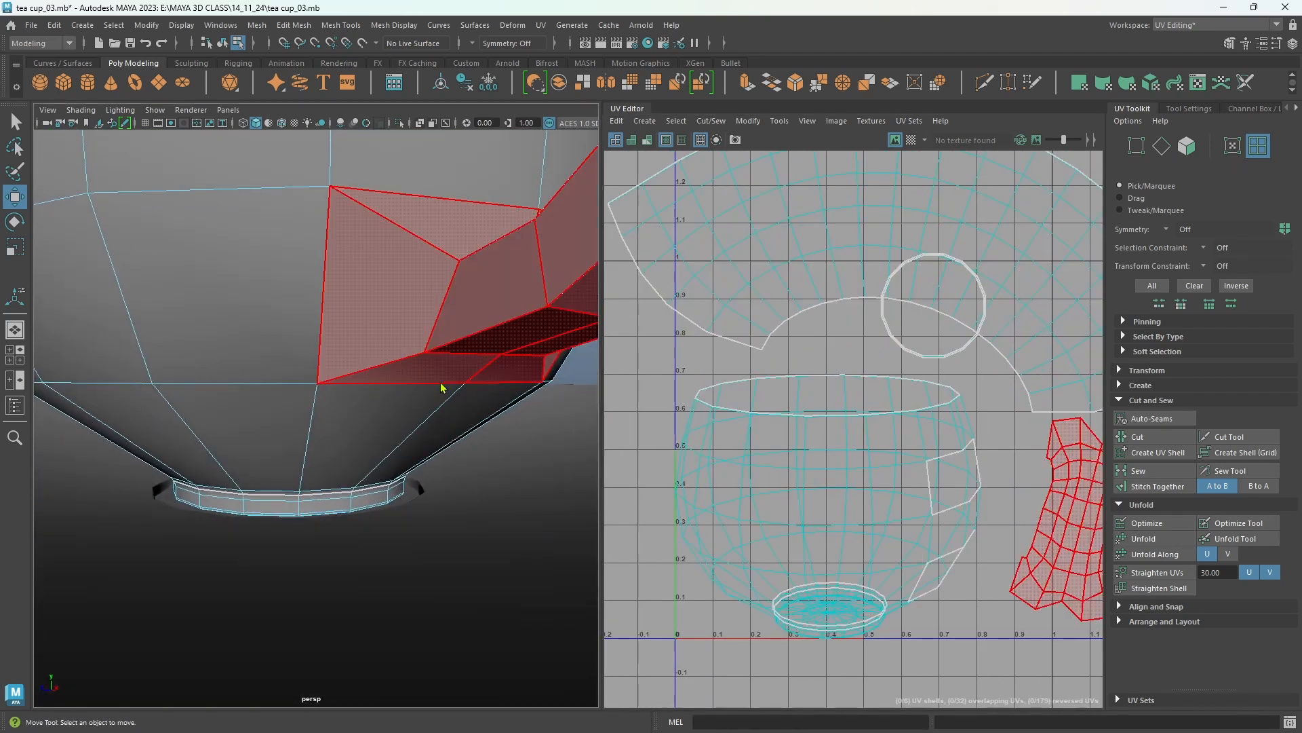
{"action": "right_click_drag", "start_coordinate": [441, 387], "coordinate": [437, 309]}
{"action": "double_click", "coordinate": [360, 490]}
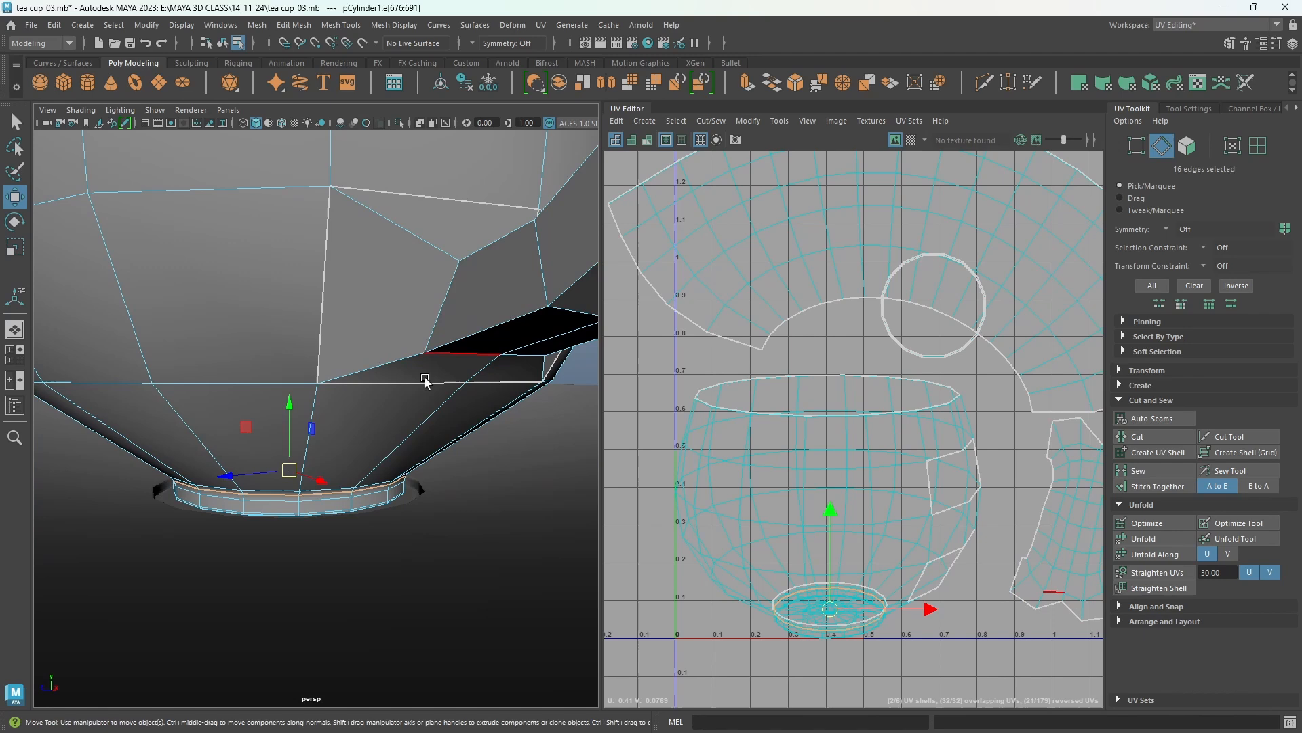
{"action": "left_click", "coordinate": [353, 490]}
{"action": "left_click", "coordinate": [421, 423], "text": "shift"}
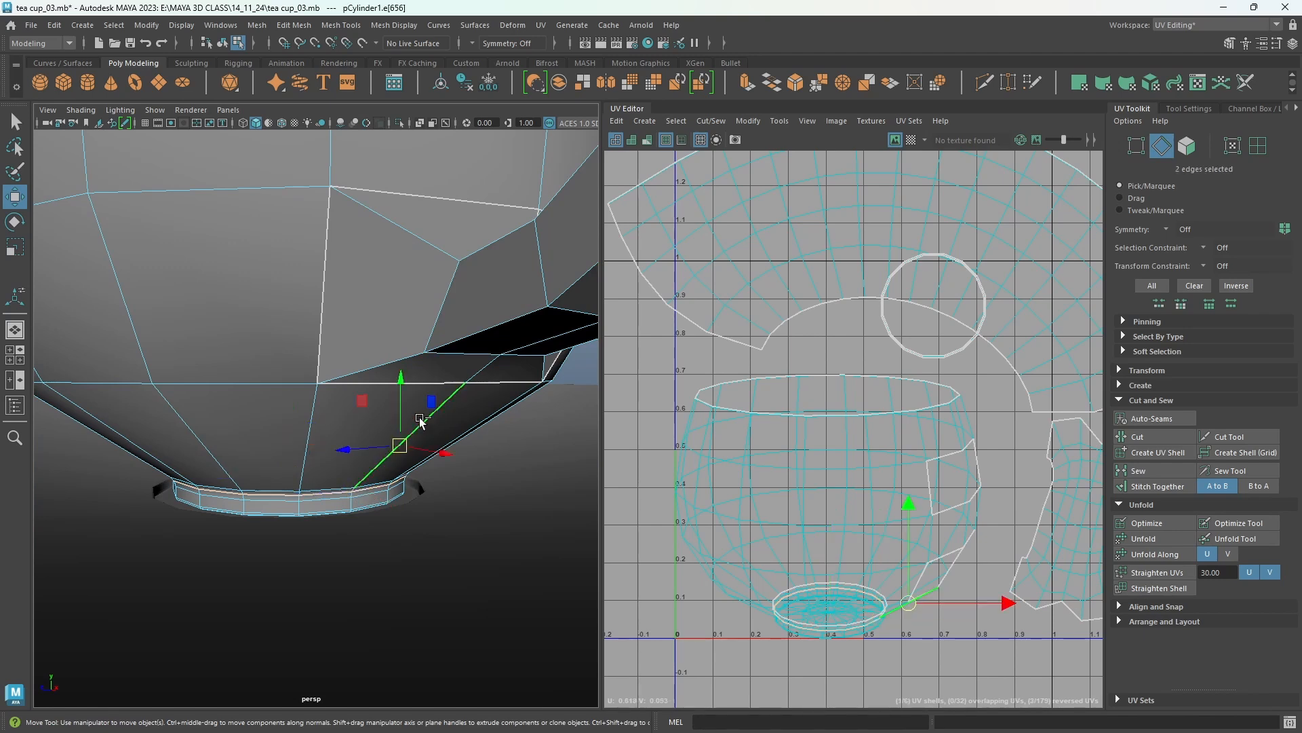
{"action": "scroll", "coordinate": [480, 353], "scroll_direction": "down", "scroll_amount": 3}
{"action": "middle_click_drag", "start_coordinate": [480, 352], "coordinate": [455, 482], "text": "alt"}
{"action": "left_click", "coordinate": [455, 479], "text": "shift"}
{"action": "left_click", "coordinate": [462, 285], "text": "shift"}
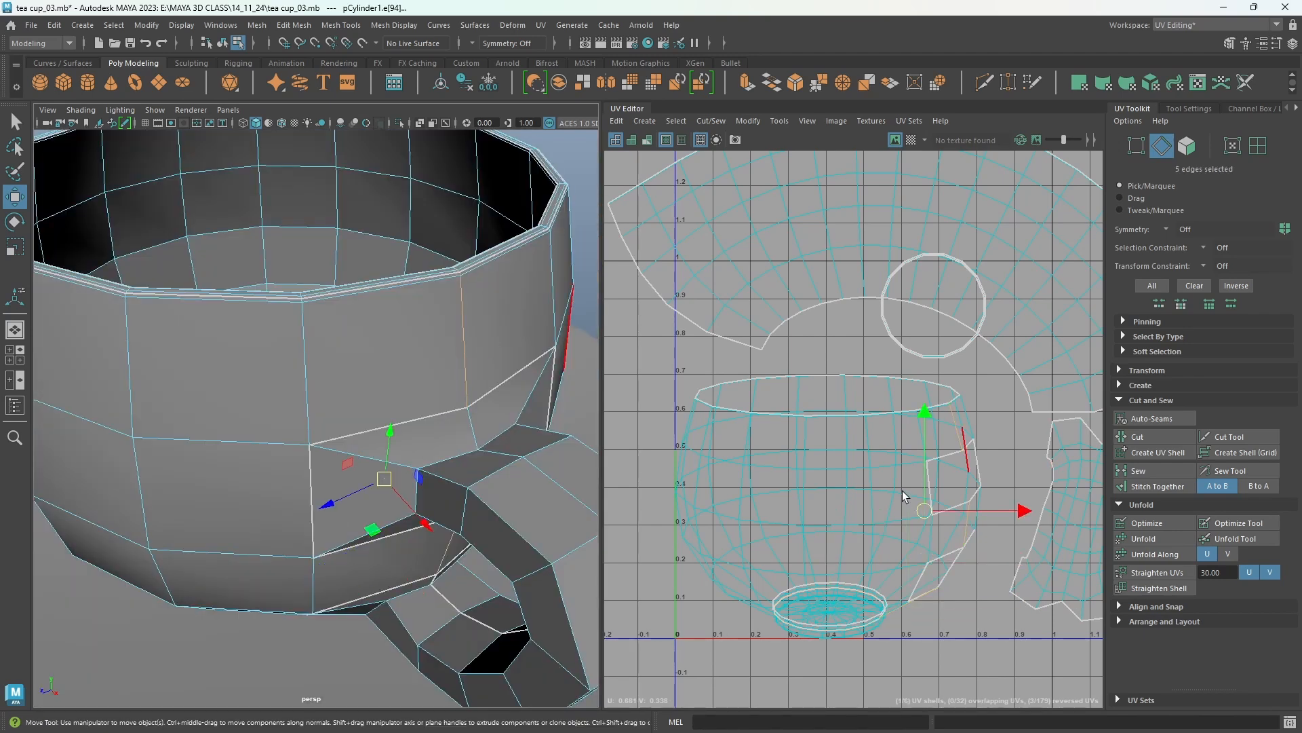
{"action": "left_click", "coordinate": [1164, 437]}
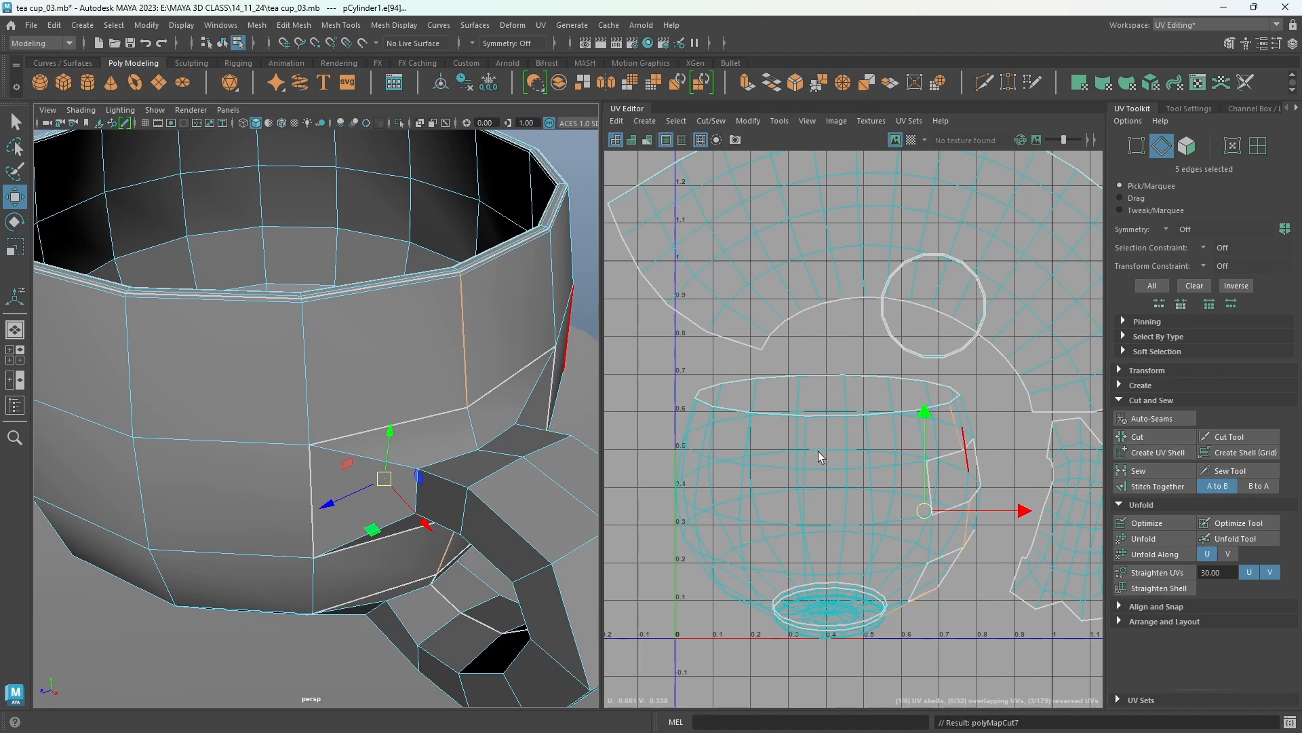
Select the cup's outer UV shell, unfold it, and move it toward the upper right of the UV editor.
{"action": "right_click_drag", "start_coordinate": [821, 456], "coordinate": [760, 434]}
{"action": "left_click", "coordinate": [840, 438]}
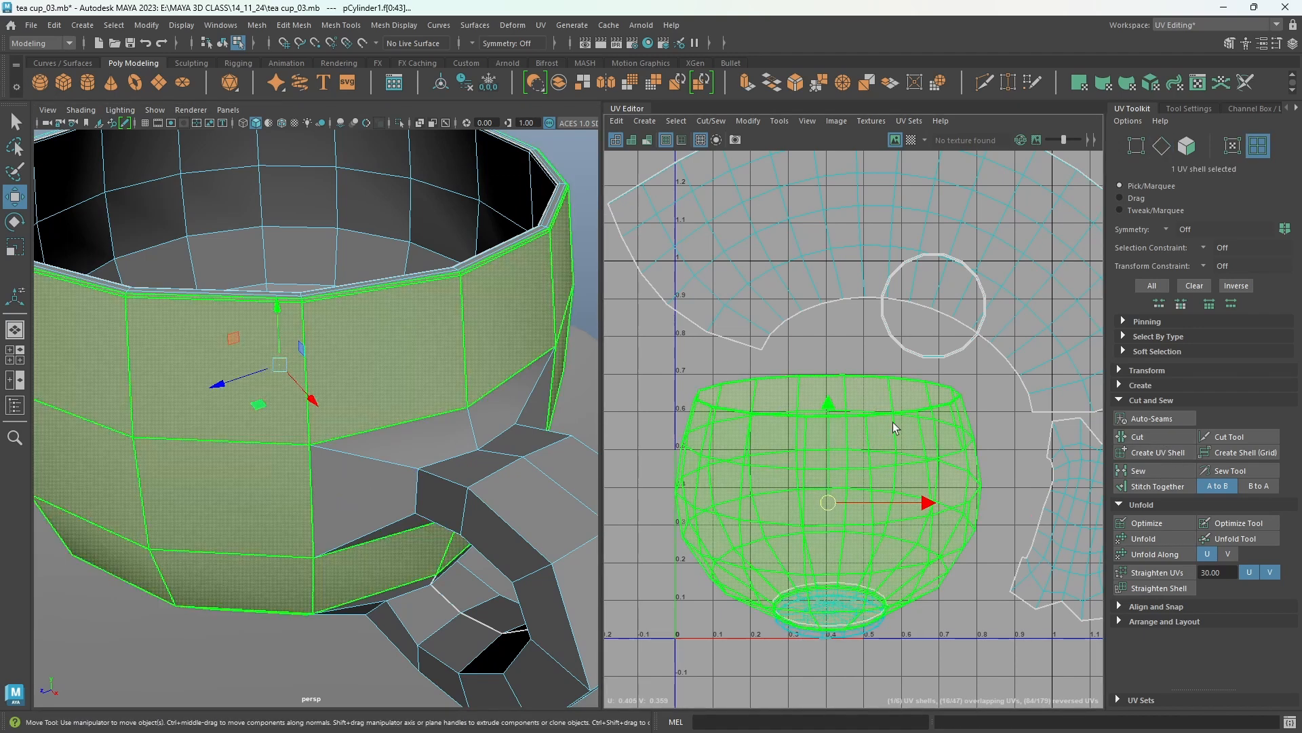
{"action": "left_click", "coordinate": [1185, 538]}
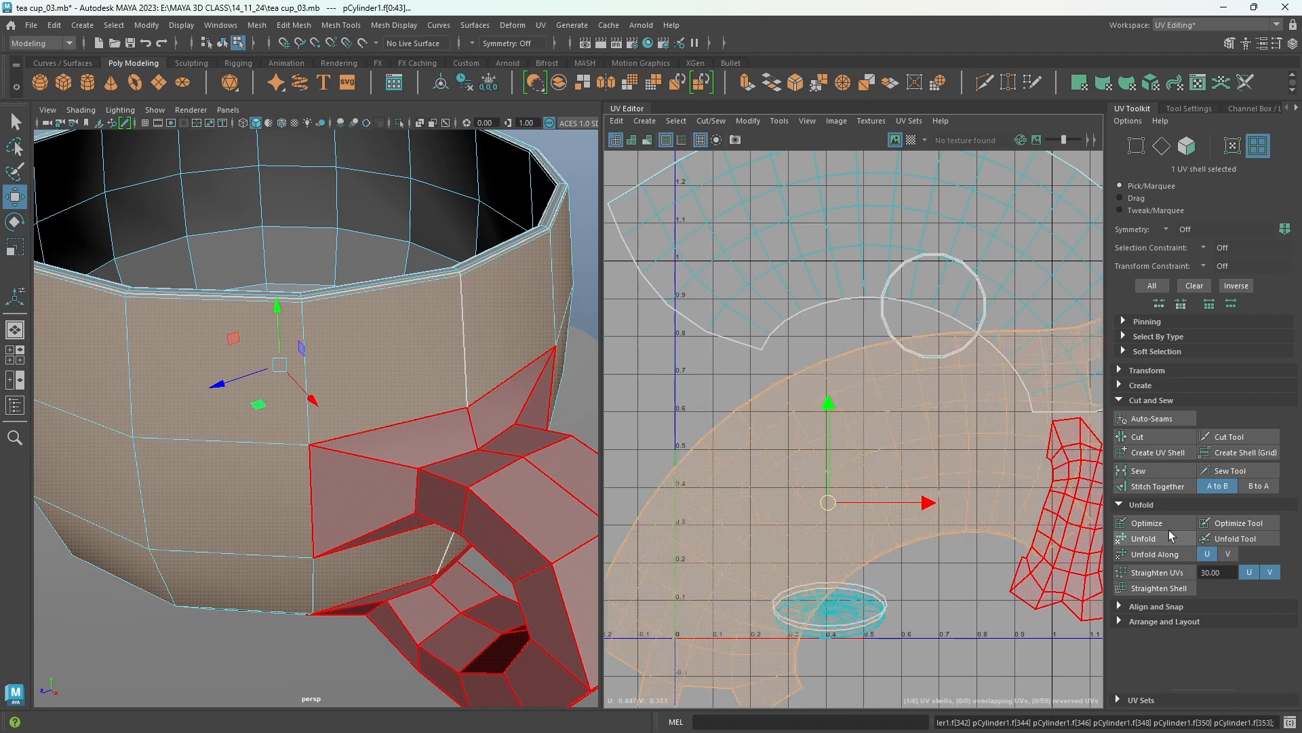
{"action": "scroll", "coordinate": [834, 441], "scroll_direction": "down", "scroll_amount": 5}
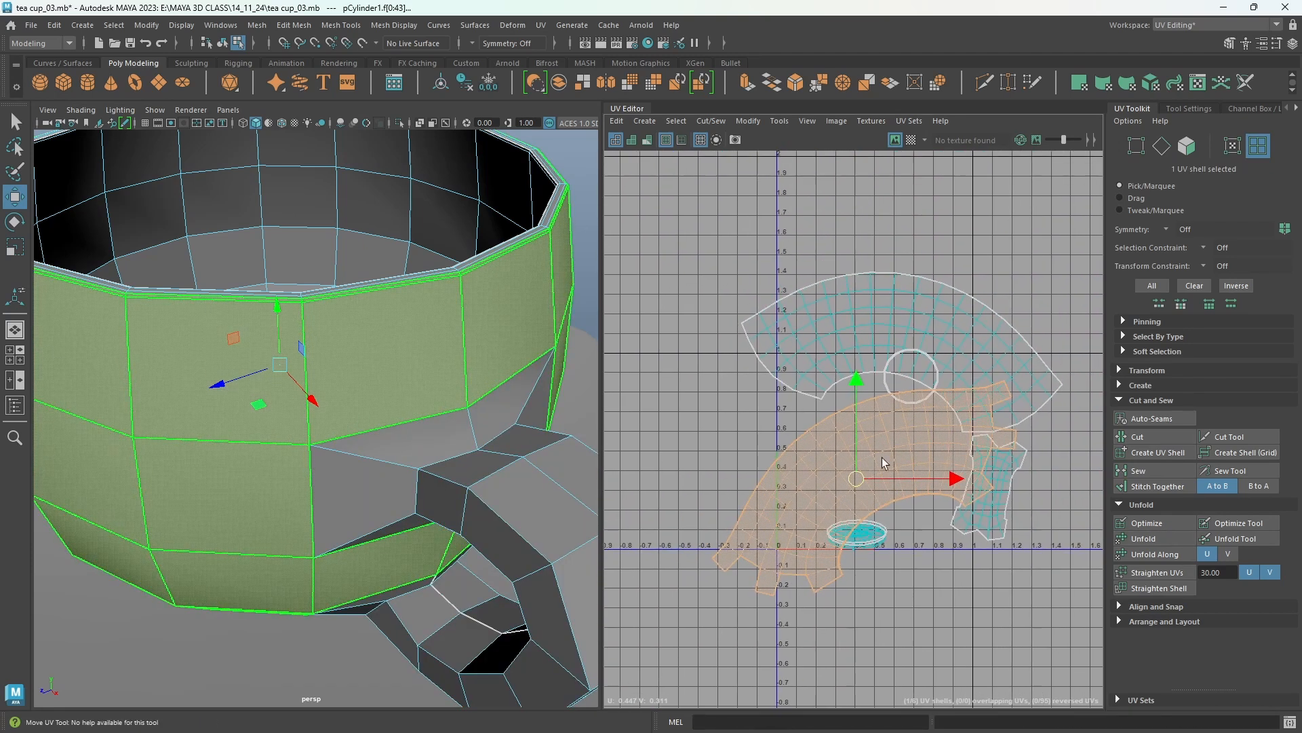
{"action": "left_click_drag", "start_coordinate": [803, 455], "coordinate": [949, 254]}
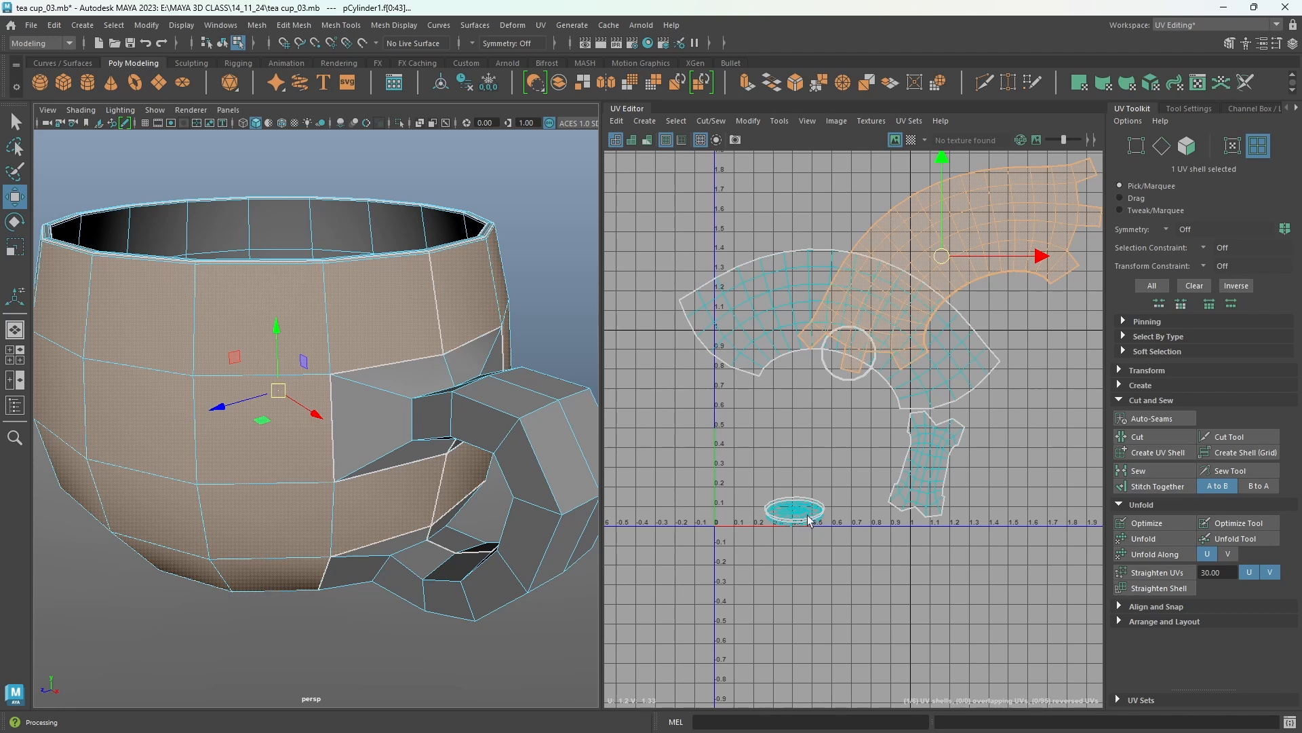
Select the saucer as an object and hide it to expose the cup's underside.
{"action": "mouse_move", "coordinate": [329, 619]}
{"action": "left_mouse_down", "text": "alt"}
{"action": "mouse_move", "coordinate": [313, 620]}
{"action": "mouse_move", "coordinate": [330, 595]}
{"action": "left_mouse_up", "text": "alt"}
{"action": "middle_click_drag", "start_coordinate": [331, 595], "coordinate": [422, 492], "text": "alt"}
{"action": "left_click_drag", "start_coordinate": [423, 495], "coordinate": [436, 561], "text": "alt"}
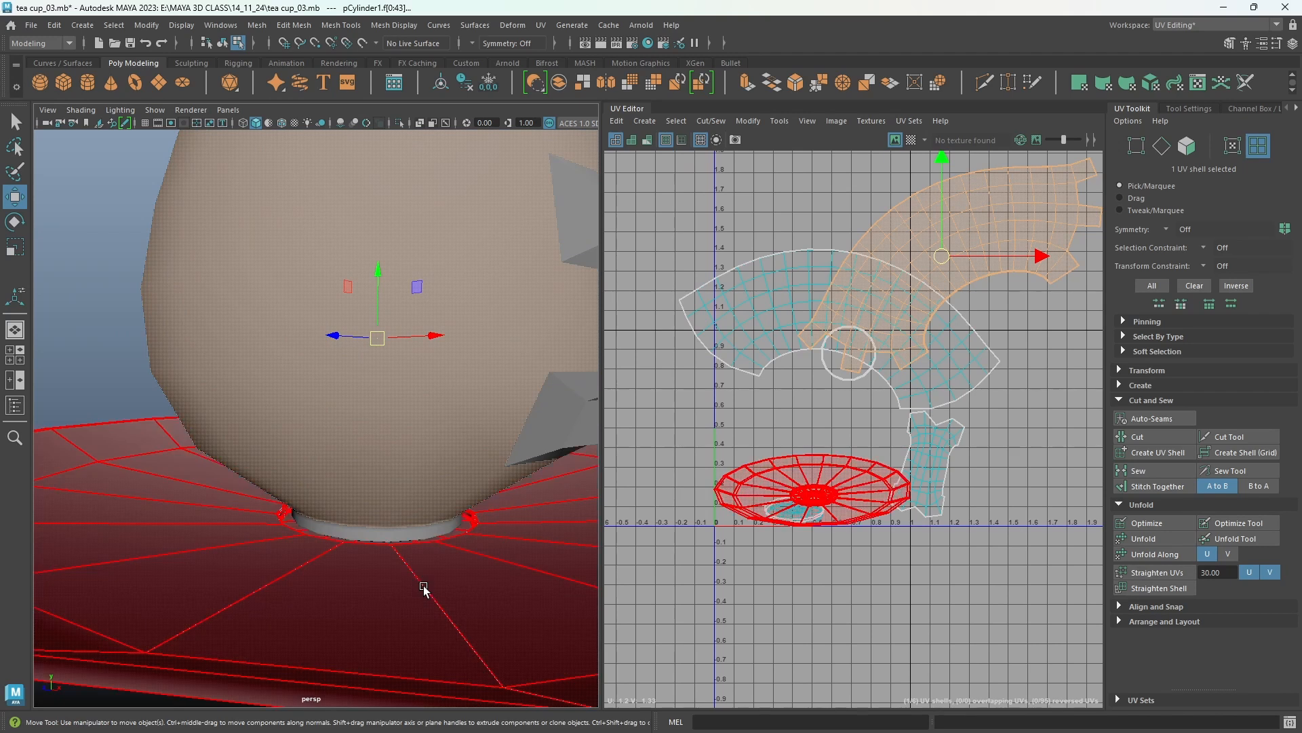
{"action": "right_click", "coordinate": [424, 588]}
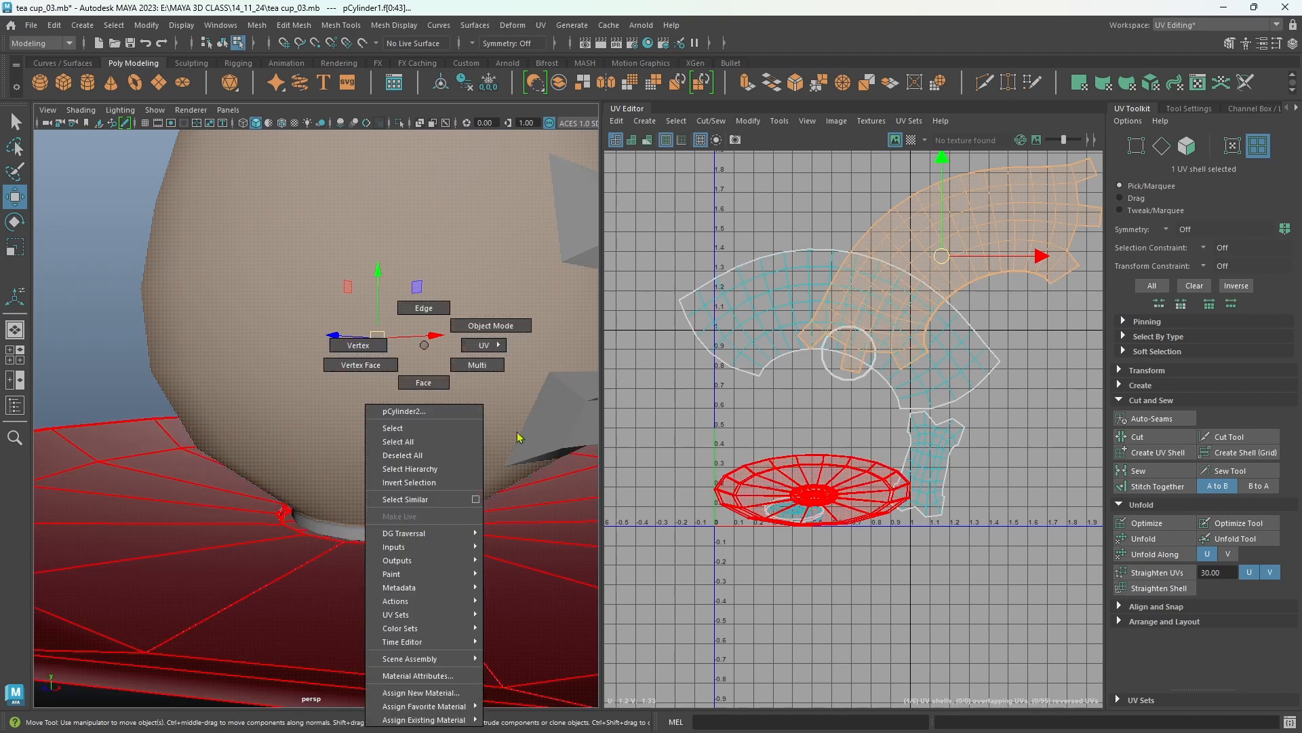
{"action": "left_click", "coordinate": [489, 330]}
{"action": "left_click", "coordinate": [360, 620]}
{"action": "key", "text": "ctrl+h"}
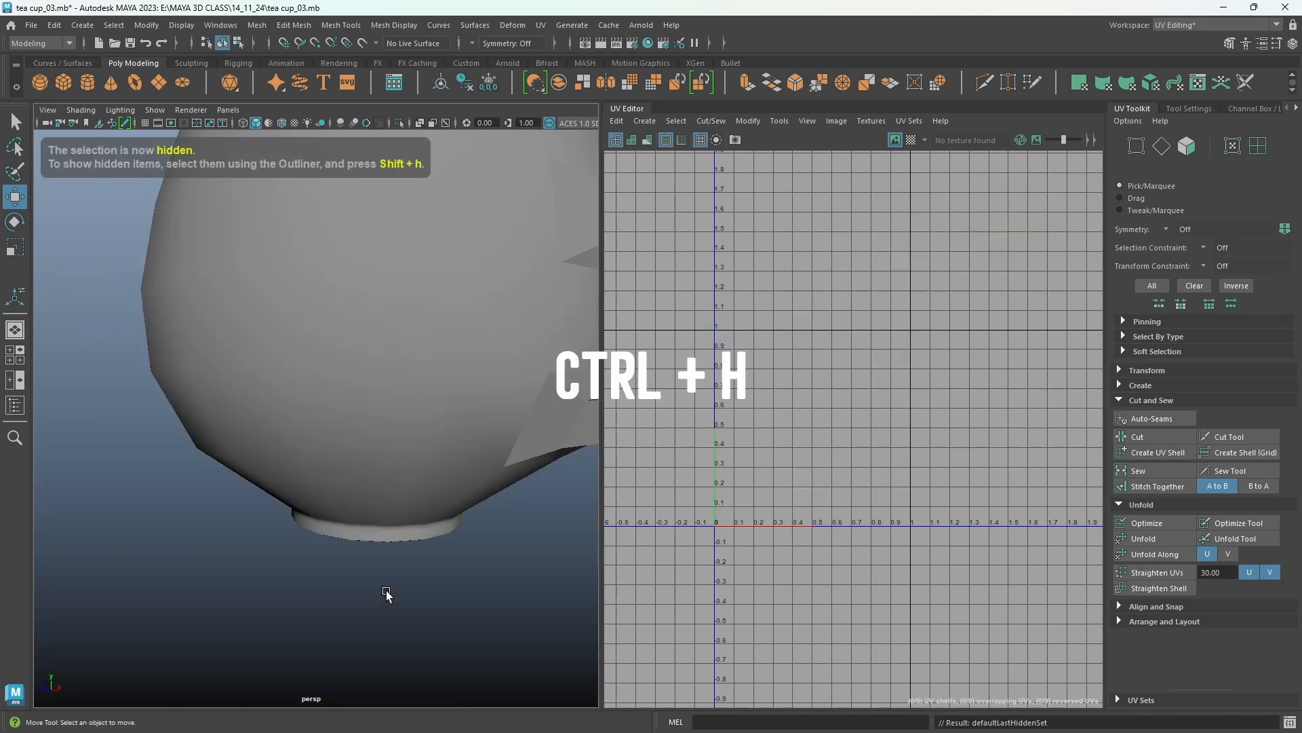
Select the edge loop around the bottom edge of the cup's foot plus a vertical edge across the foot band, and cut the UVs along them.
{"action": "right_click_drag", "start_coordinate": [356, 556], "coordinate": [446, 543], "text": "alt"}
{"action": "left_click_drag", "start_coordinate": [446, 543], "coordinate": [445, 517], "text": "alt"}
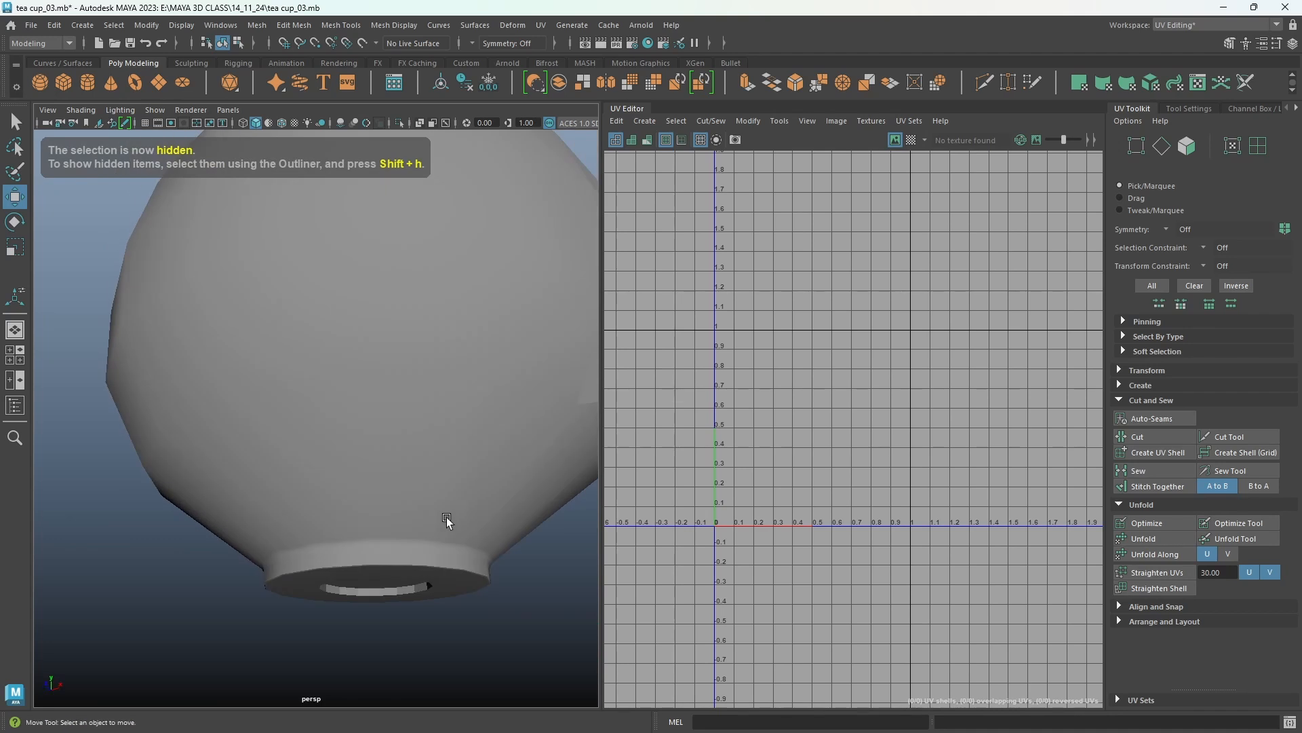
{"action": "left_click", "coordinate": [444, 517]}
{"action": "right_click_drag", "start_coordinate": [345, 540], "coordinate": [373, 538], "text": "alt"}
{"action": "left_click_drag", "start_coordinate": [373, 540], "coordinate": [413, 452], "text": "alt"}
{"action": "right_click_drag", "start_coordinate": [557, 492], "coordinate": [556, 308]}
{"action": "middle_click_drag", "start_coordinate": [441, 576], "coordinate": [272, 573], "text": "alt"}
{"action": "right_click_drag", "start_coordinate": [272, 575], "coordinate": [332, 497], "text": "alt"}
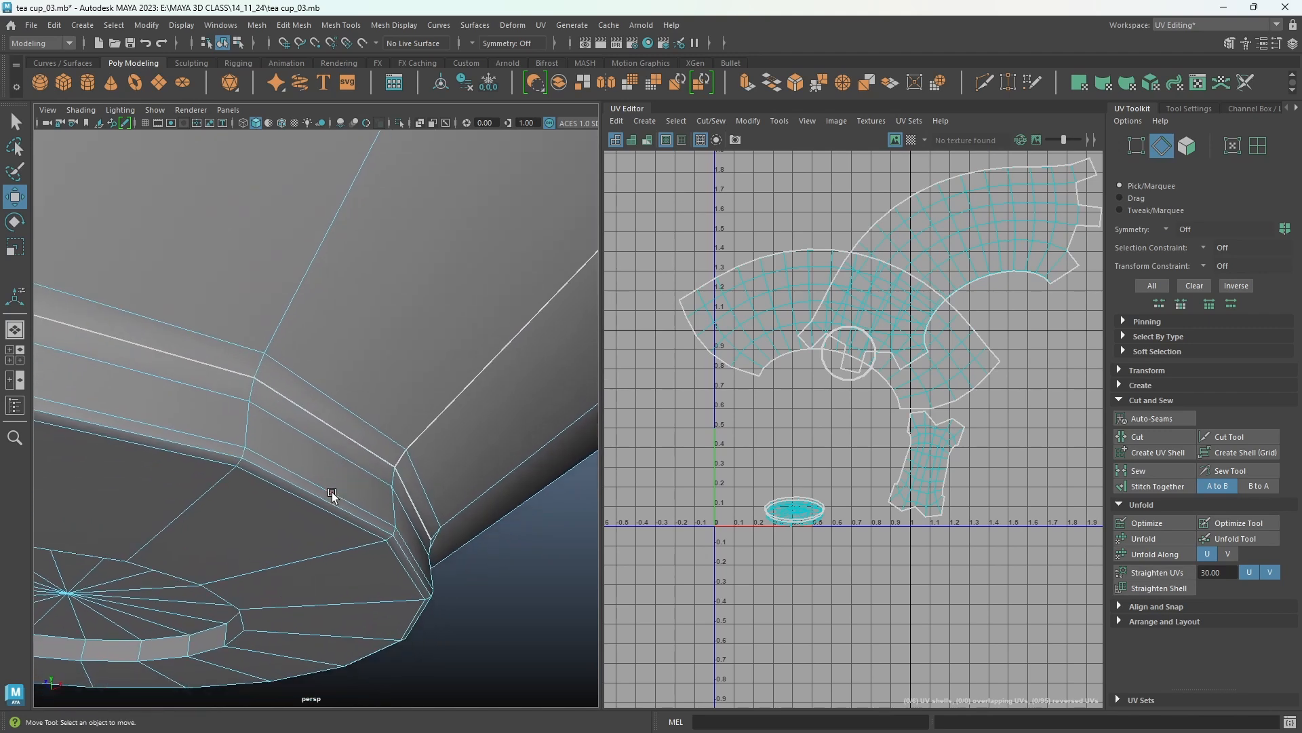
{"action": "double_click", "coordinate": [322, 498]}
{"action": "left_click_drag", "start_coordinate": [441, 556], "coordinate": [396, 554], "text": "alt"}
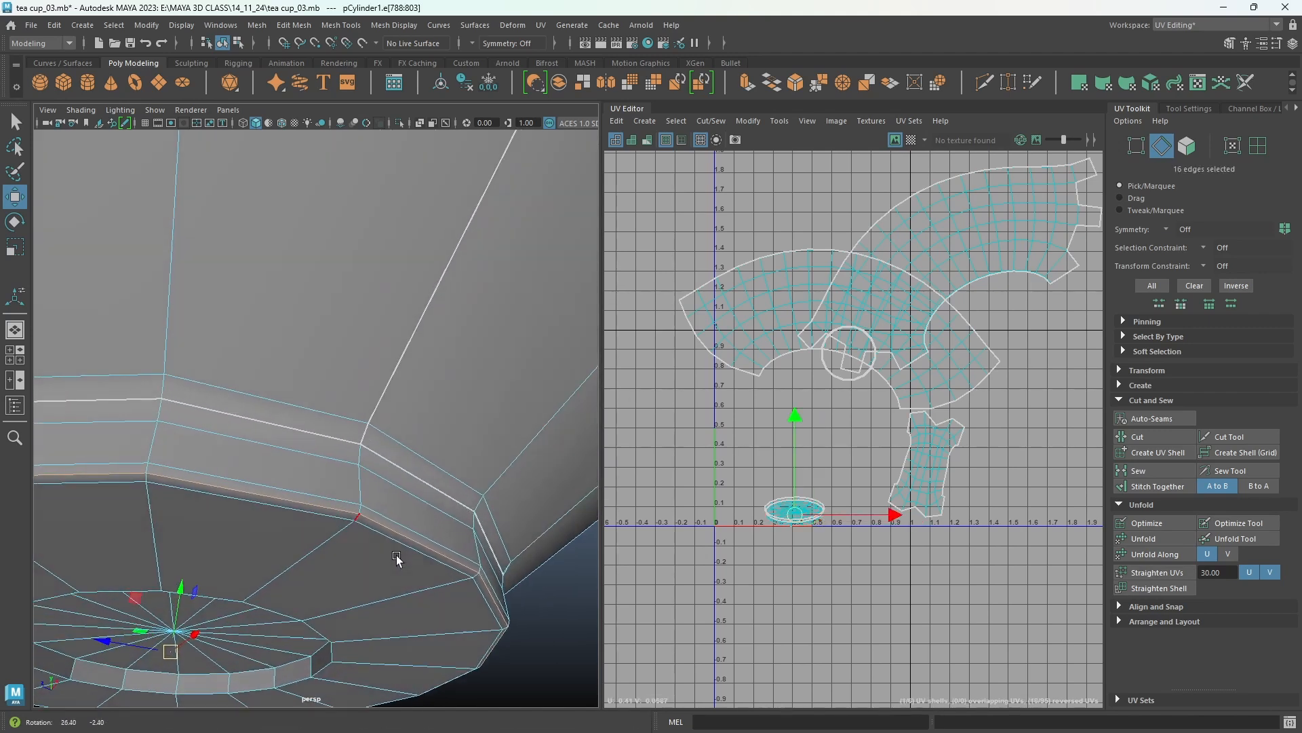
{"action": "left_click", "coordinate": [360, 510], "text": "shift"}
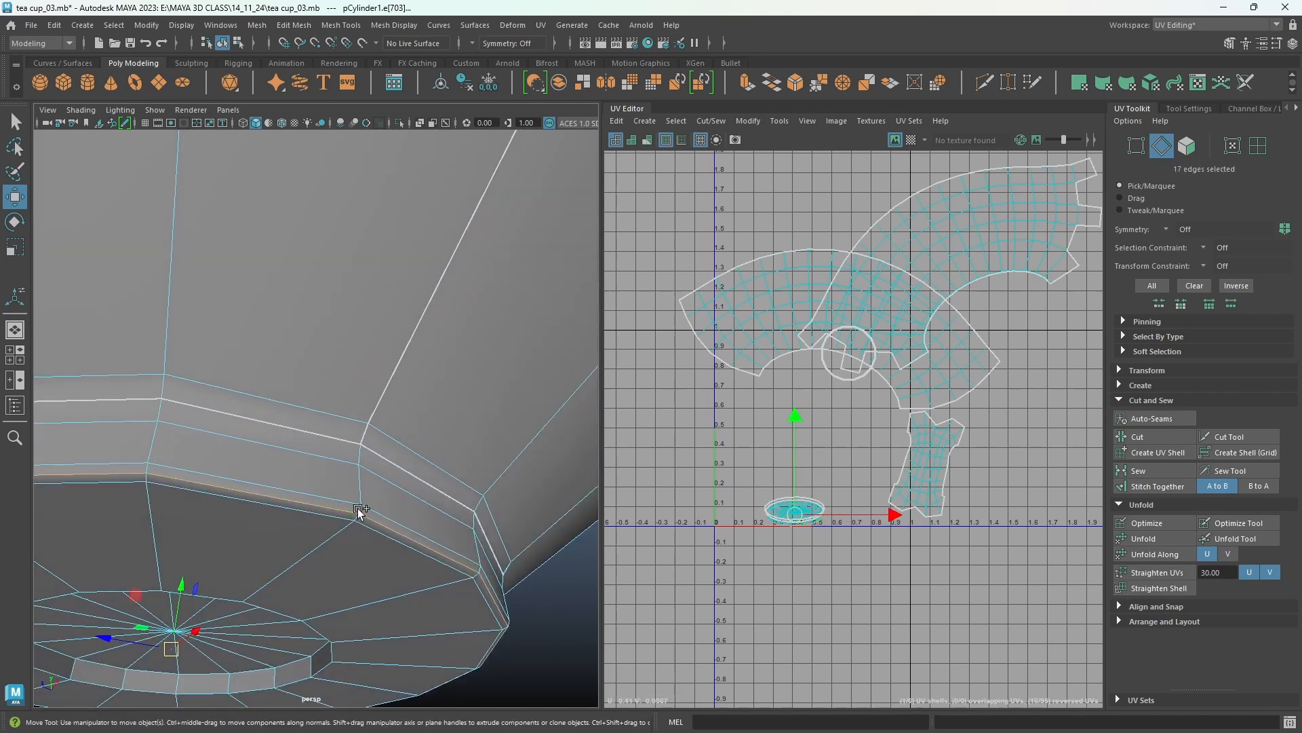
{"action": "left_click", "coordinate": [364, 450], "text": "shift"}
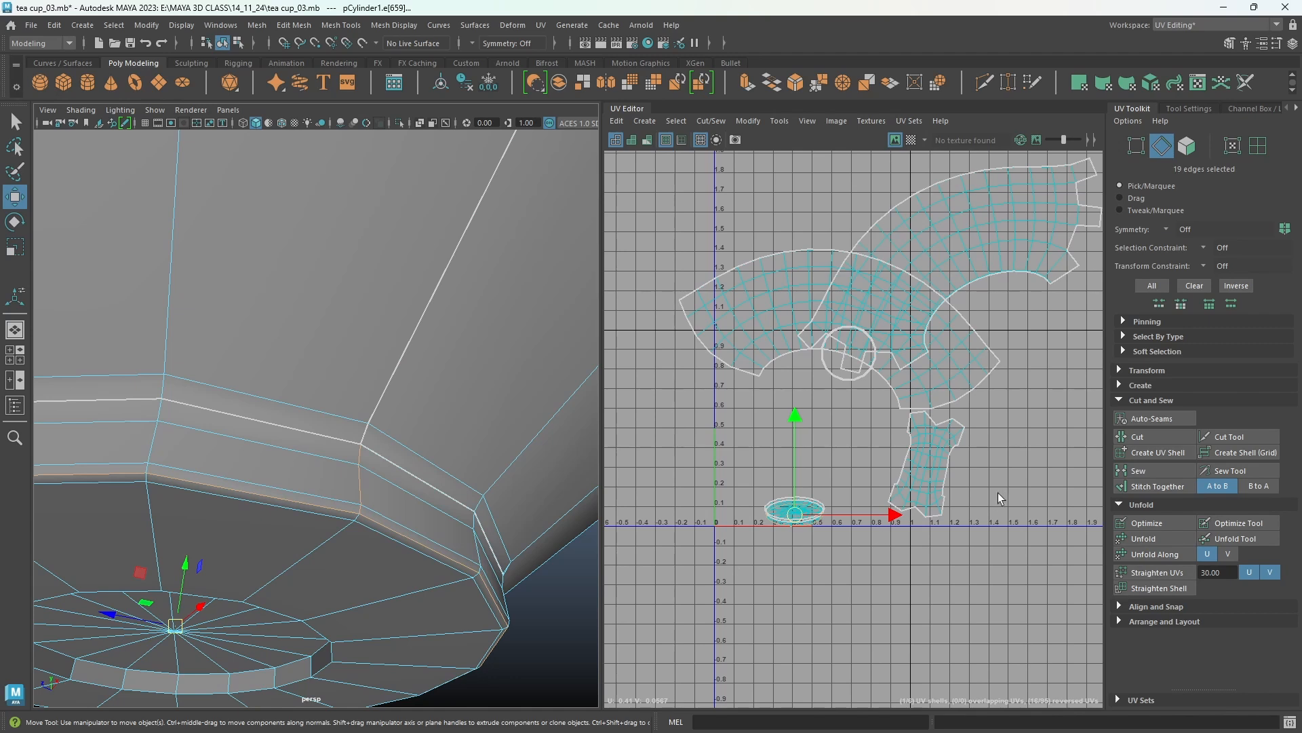
{"action": "left_click", "coordinate": [1138, 438]}
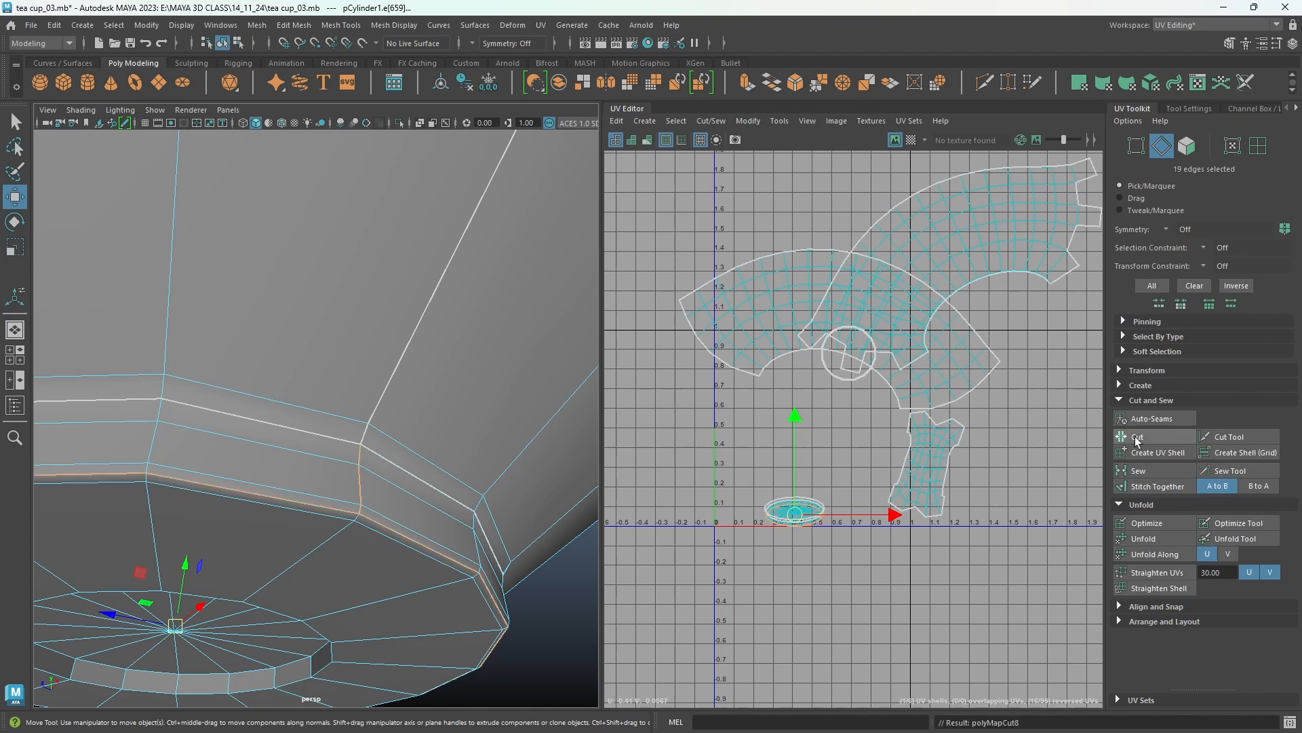
Select the foot band's UV shell, unfold it, and move it upward away from the base shells.
{"action": "right_click_drag", "start_coordinate": [814, 454], "coordinate": [761, 439]}
{"action": "left_click", "coordinate": [413, 453]}
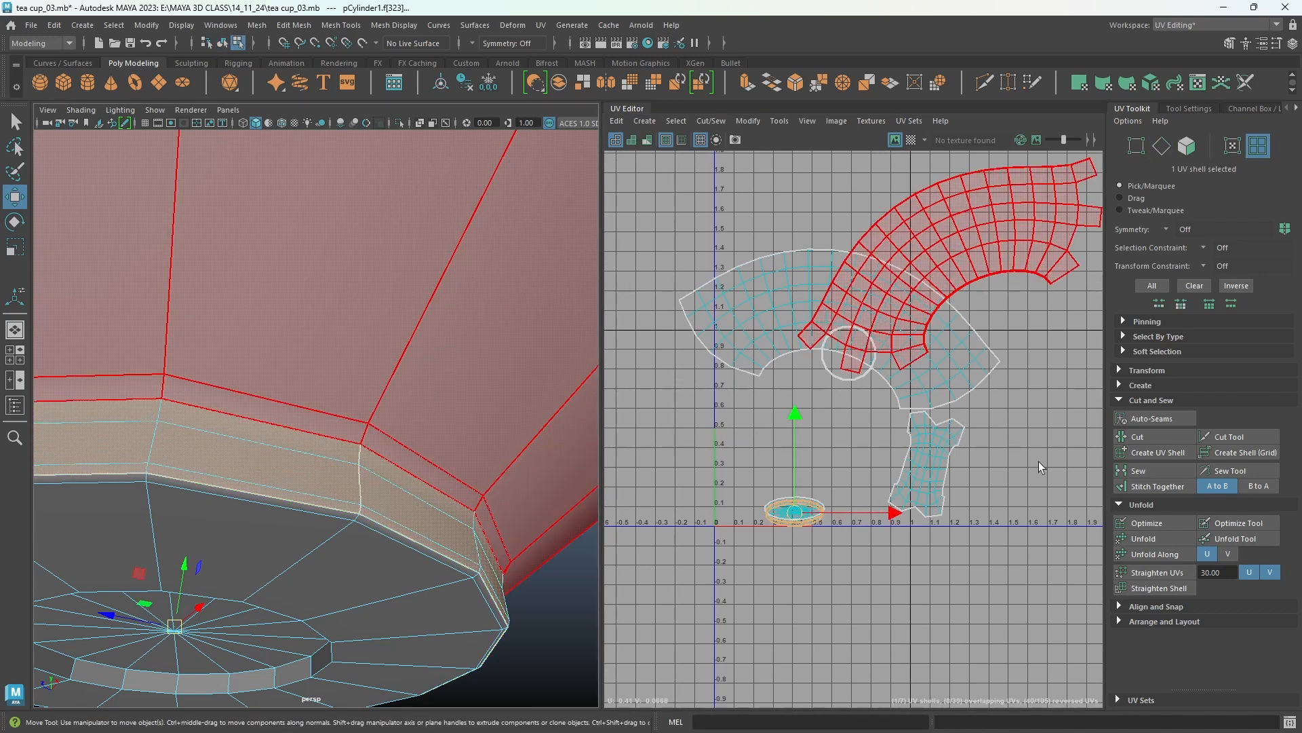
{"action": "left_click", "coordinate": [1140, 539]}
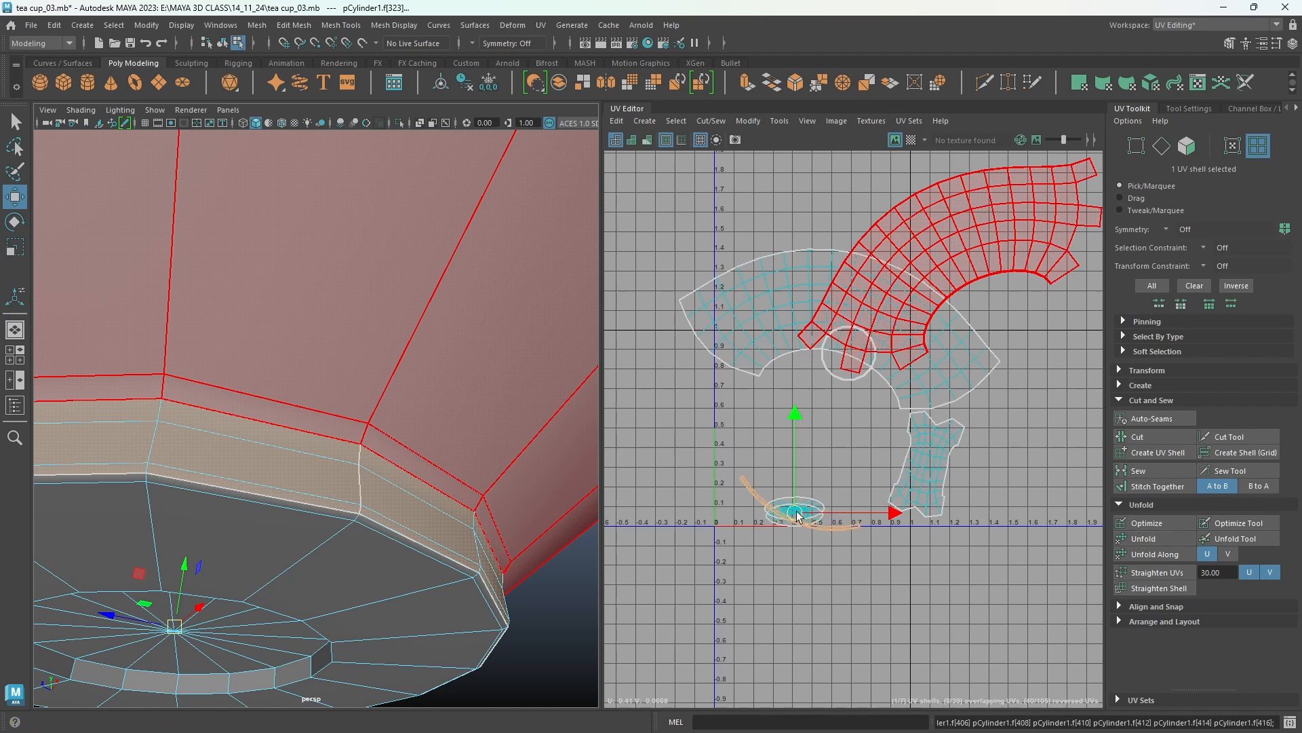
{"action": "left_click_drag", "start_coordinate": [798, 516], "coordinate": [820, 426]}
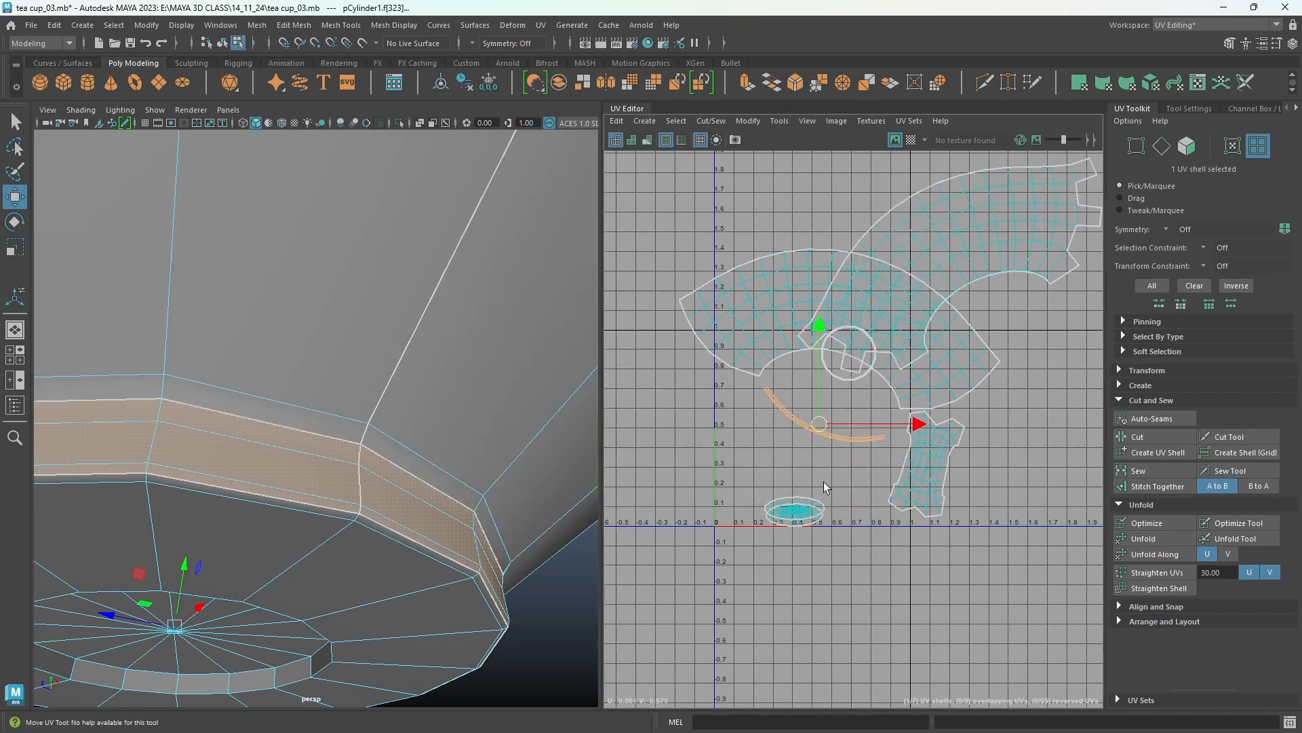
Select the flat underside shell of the foot, unfold it, and move it up and to the right.
{"action": "left_click", "coordinate": [800, 528]}
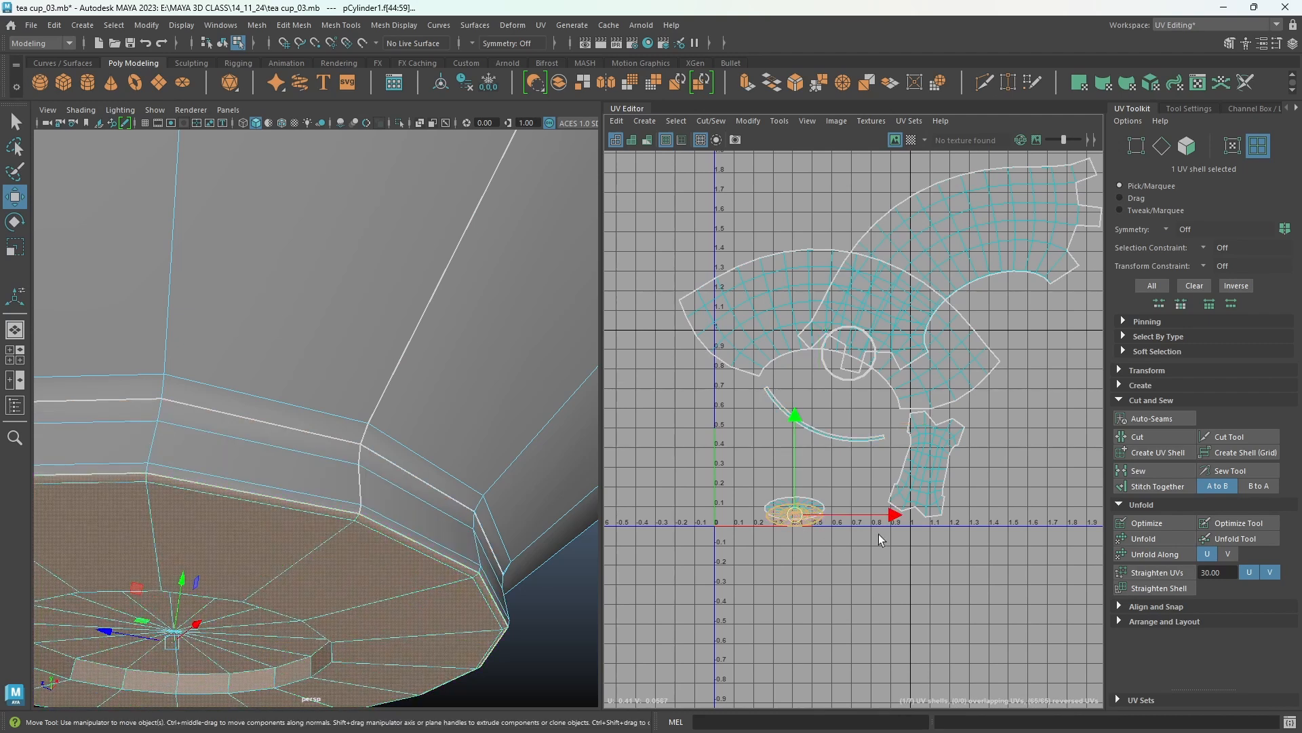
{"action": "left_click", "coordinate": [1154, 542]}
{"action": "scroll", "coordinate": [744, 515], "scroll_direction": "up", "scroll_amount": 8}
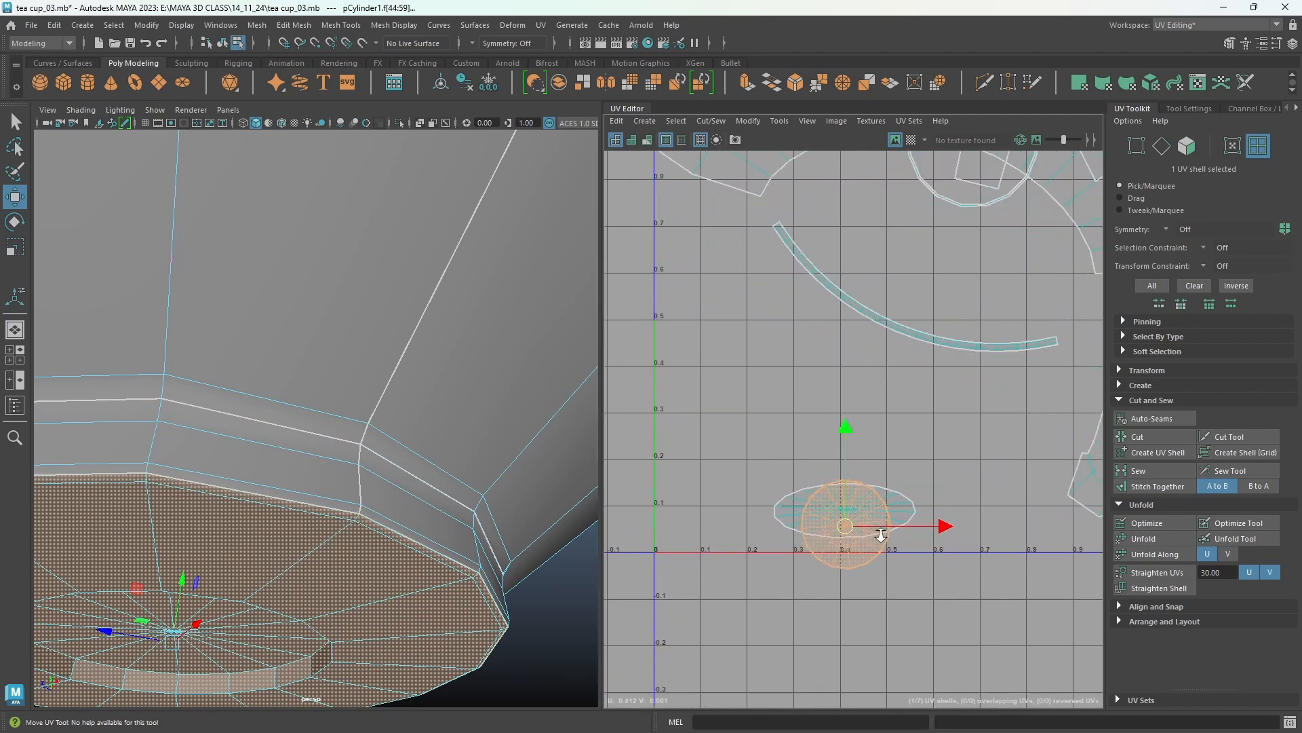
{"action": "middle_click_drag", "start_coordinate": [939, 538], "coordinate": [1001, 483], "text": "alt"}
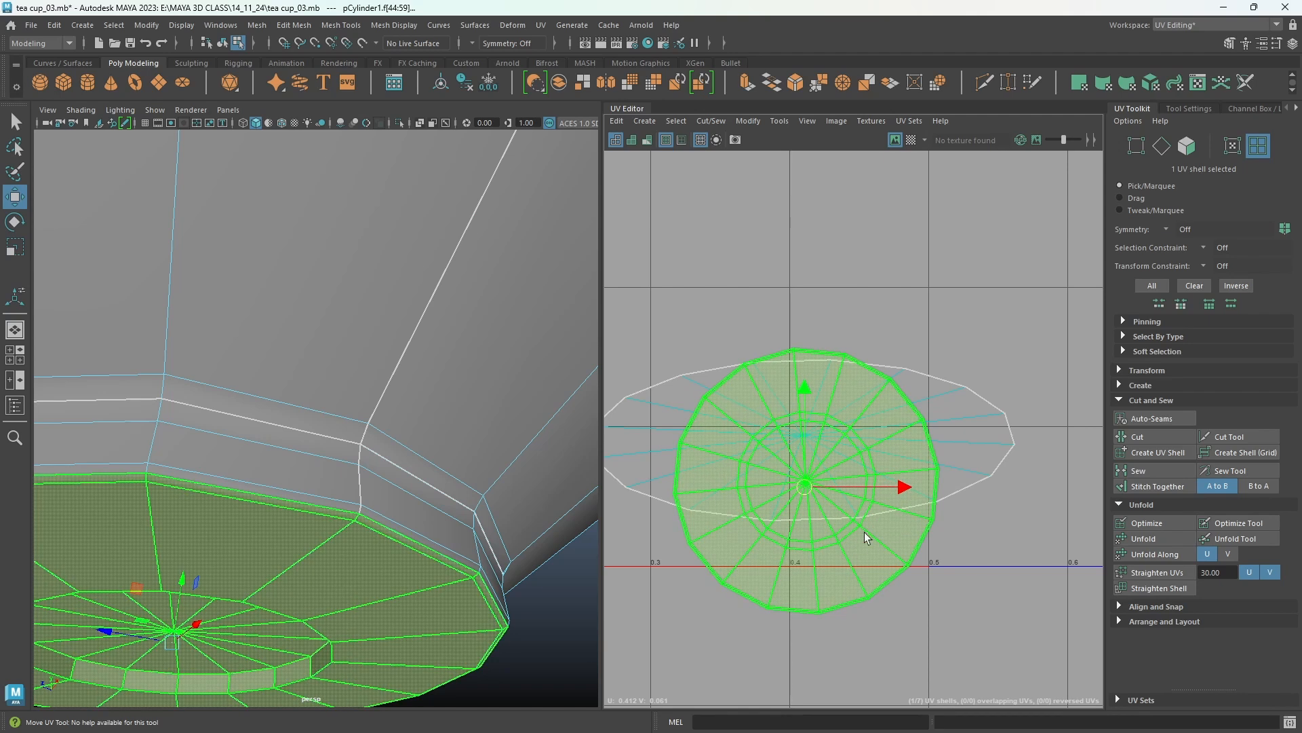
{"action": "left_click_drag", "start_coordinate": [805, 488], "coordinate": [986, 223]}
{"action": "scroll", "coordinate": [997, 407], "scroll_direction": "down", "scroll_amount": 3}
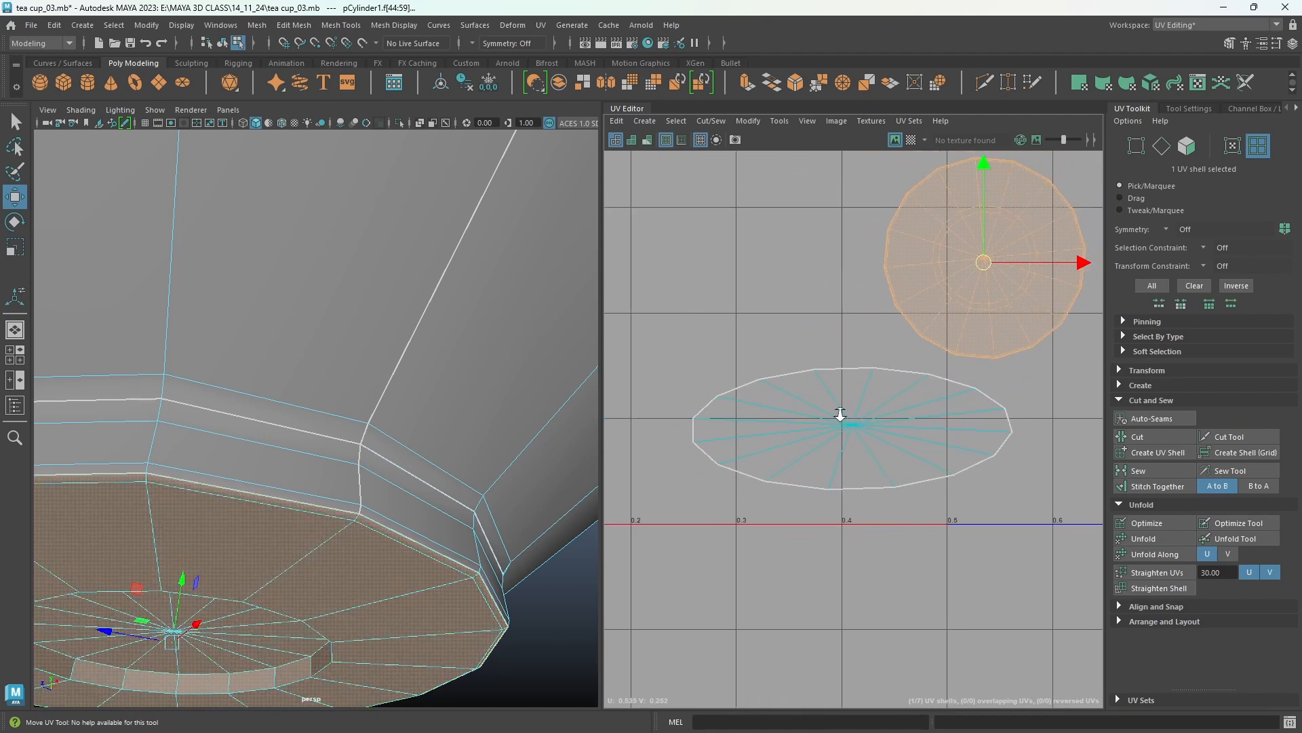
Select the remaining flat base shell, unfold it into a disc, and nudge it slightly upward.
{"action": "left_click", "coordinate": [872, 438]}
{"action": "scroll", "coordinate": [991, 447], "scroll_direction": "down", "scroll_amount": 1}
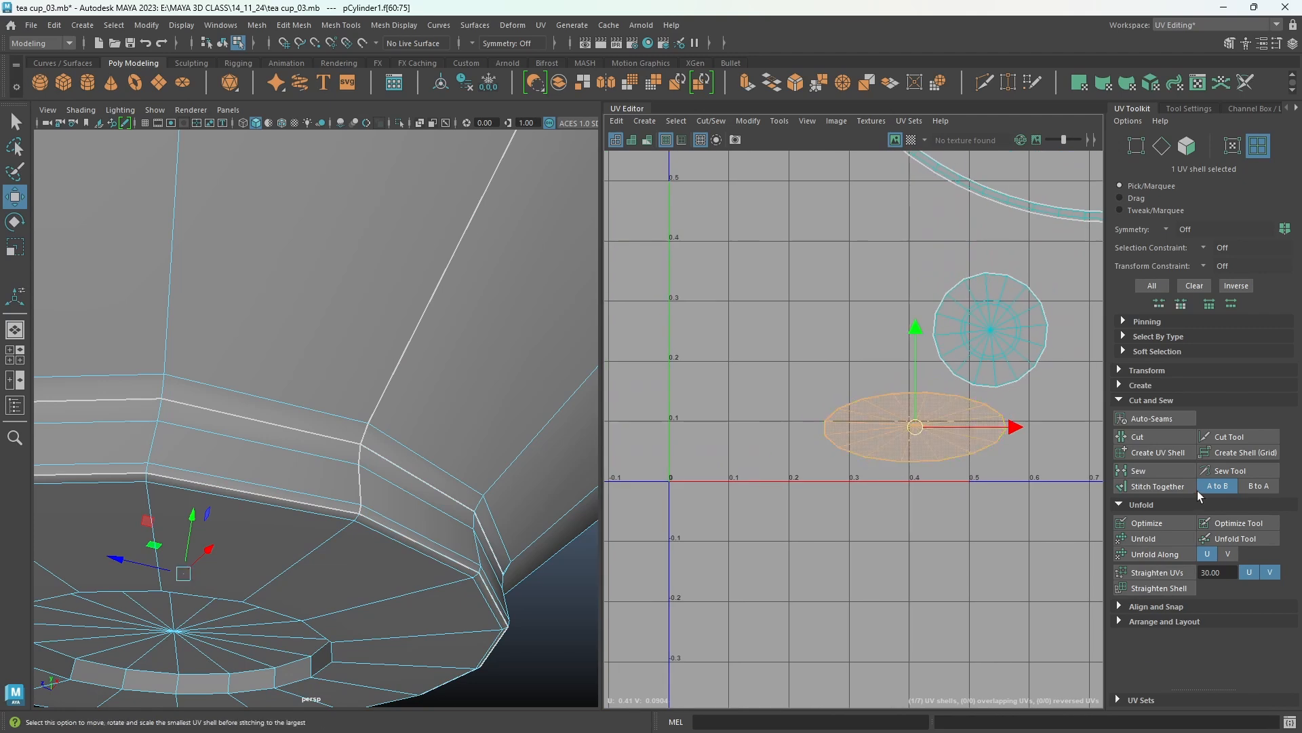
{"action": "left_click", "coordinate": [1158, 537]}
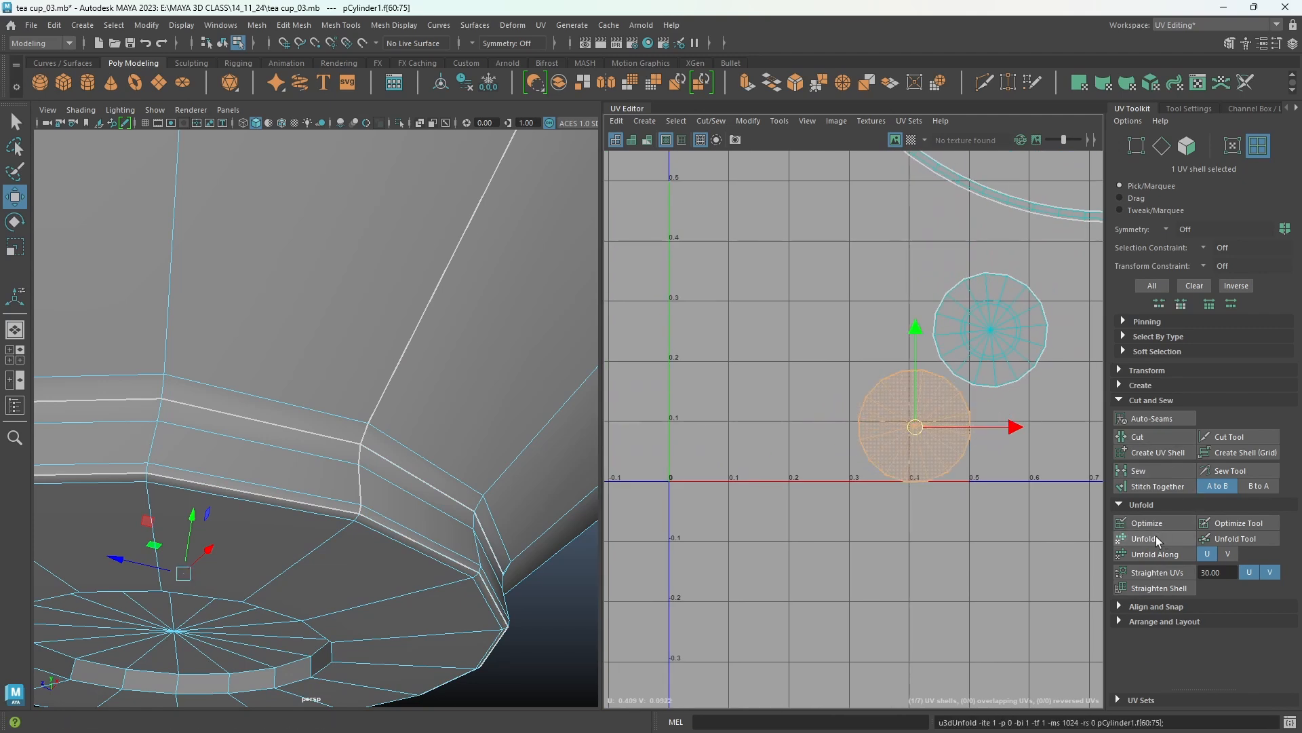
{"action": "scroll", "coordinate": [773, 553], "scroll_direction": "down", "scroll_amount": 2}
{"action": "scroll", "coordinate": [773, 553], "scroll_direction": "down", "scroll_amount": 5}
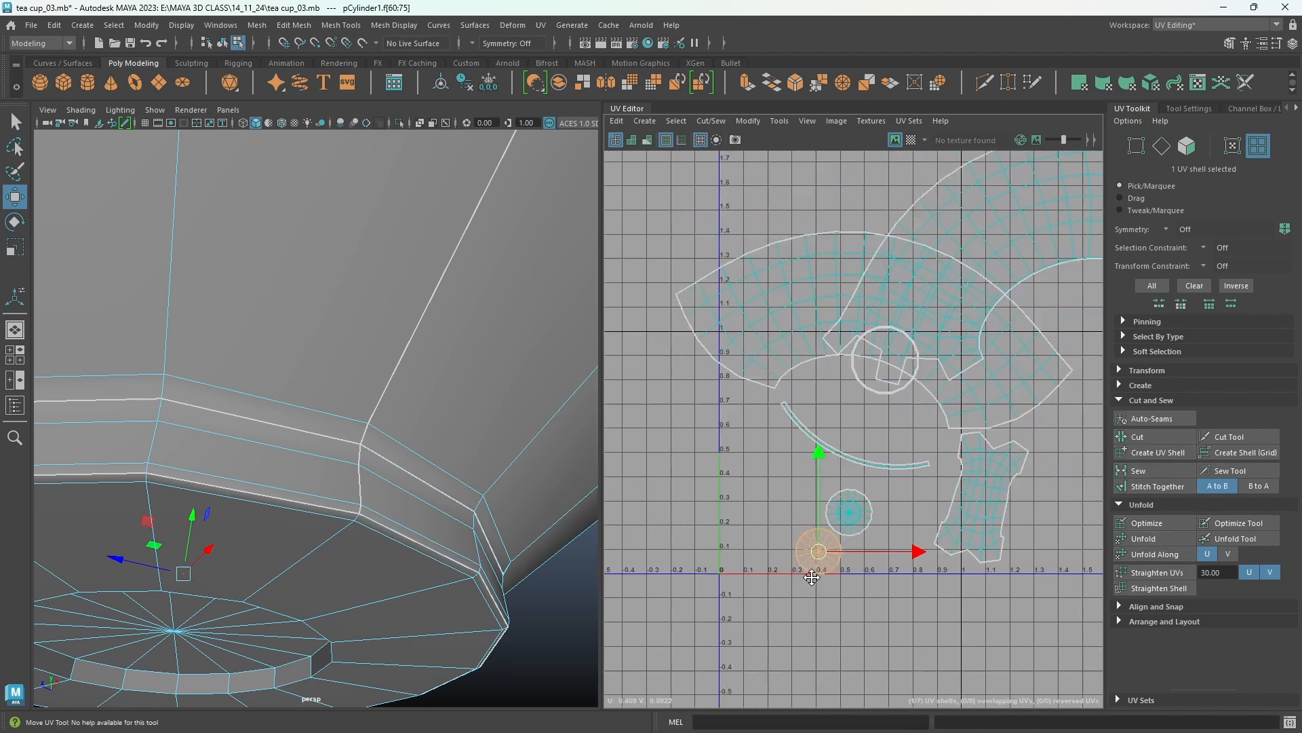
{"action": "middle_click_drag", "start_coordinate": [919, 551], "coordinate": [933, 502], "text": "alt"}
{"action": "scroll", "coordinate": [912, 508], "scroll_direction": "down", "scroll_amount": 1}
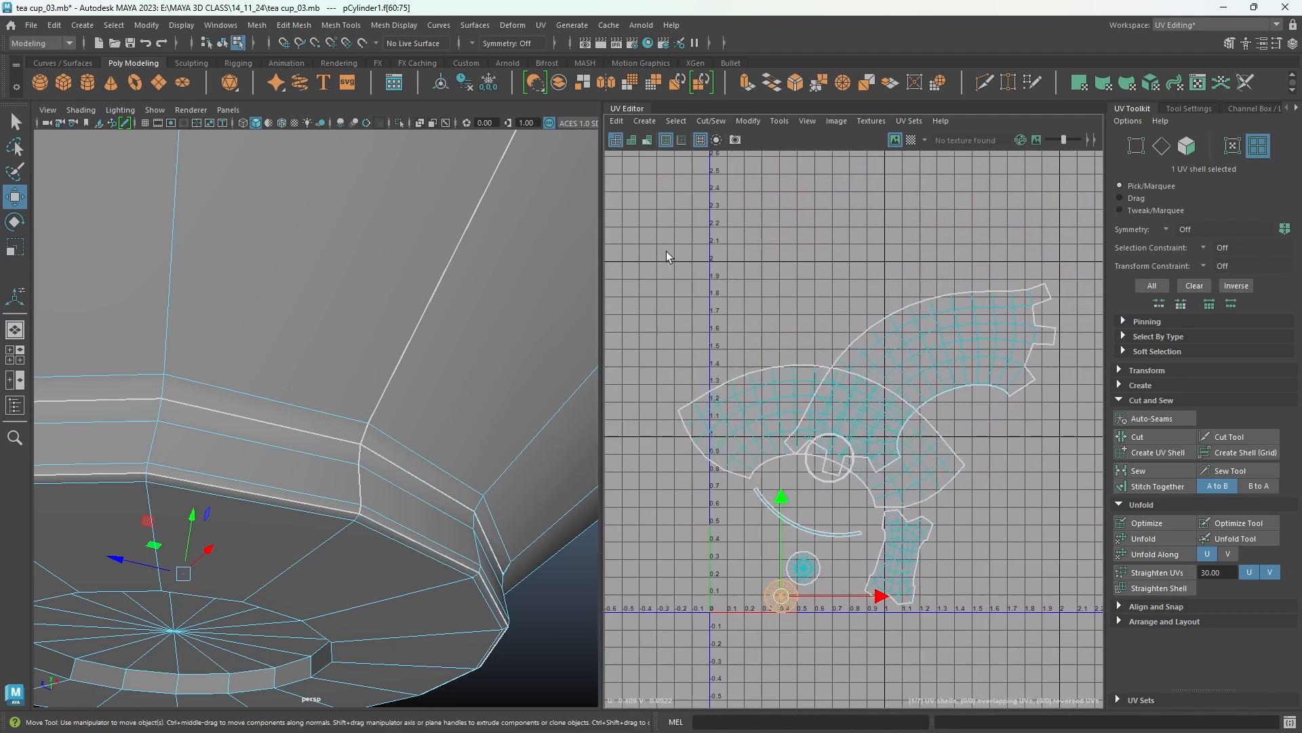
Select all UV shells and lay them out automatically inside the 0–1 UV space.
{"action": "left_click_drag", "start_coordinate": [666, 250], "coordinate": [1072, 597]}
{"action": "left_click_drag", "start_coordinate": [1134, 668], "coordinate": [1134, 666]}
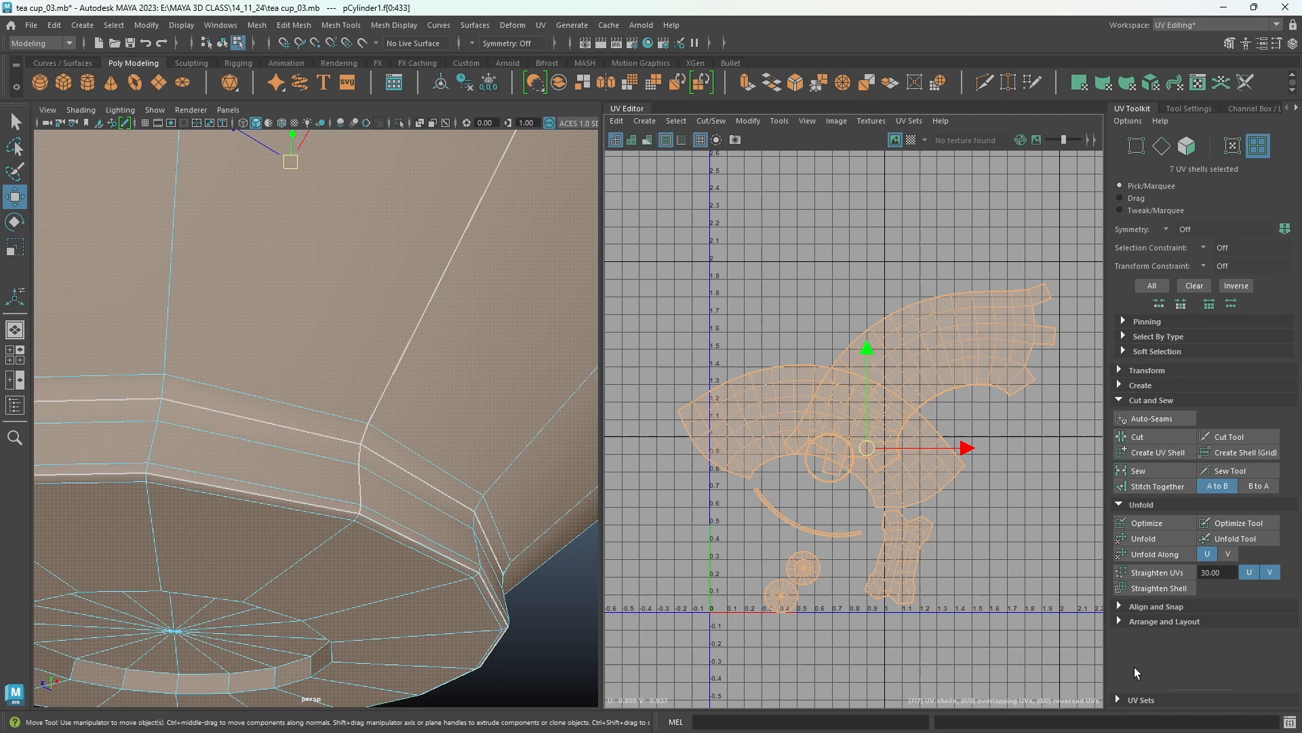
{"action": "left_click", "coordinate": [1162, 620]}
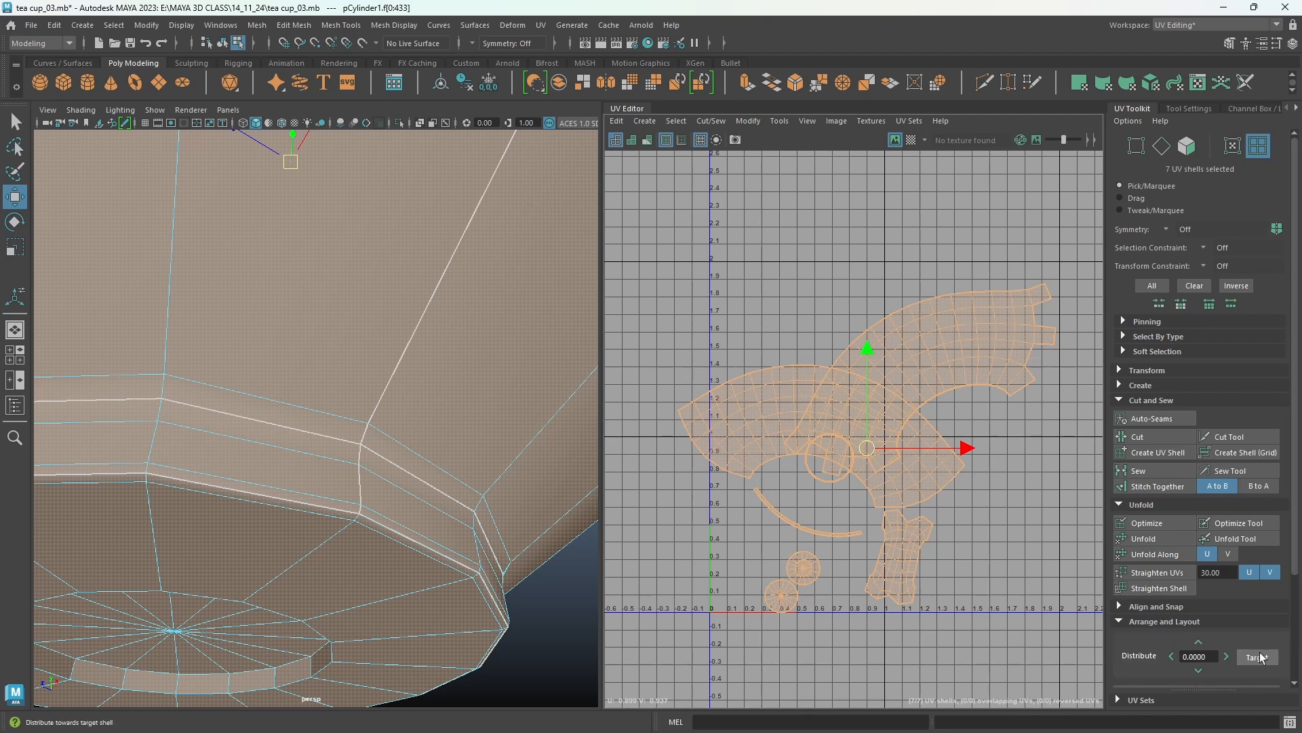
{"action": "scroll", "coordinate": [1259, 649], "scroll_direction": "down", "scroll_amount": 3}
{"action": "scroll", "coordinate": [1259, 649], "scroll_direction": "down", "scroll_amount": 1}
{"action": "left_click", "coordinate": [1174, 658]}
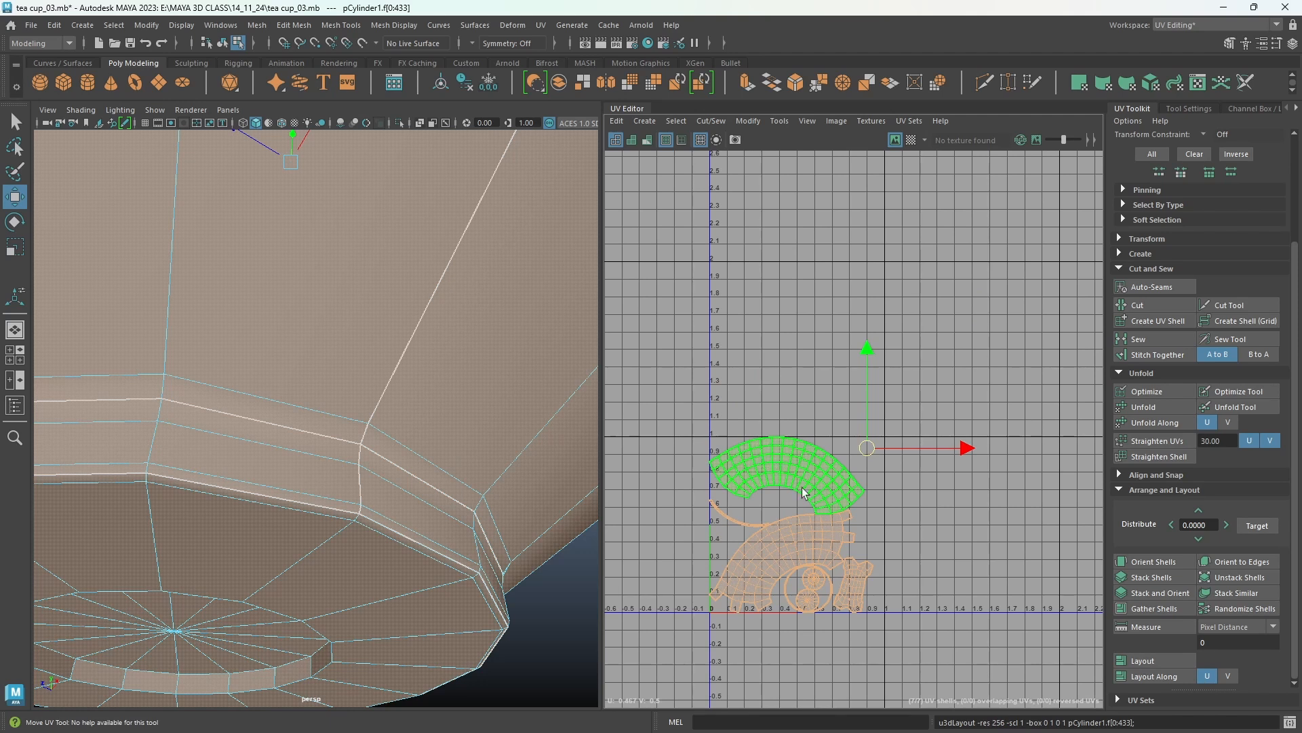
Select the arched shell at the top of the layout and rotate it to sit level.
{"action": "scroll", "coordinate": [820, 502], "scroll_direction": "up", "scroll_amount": 3}
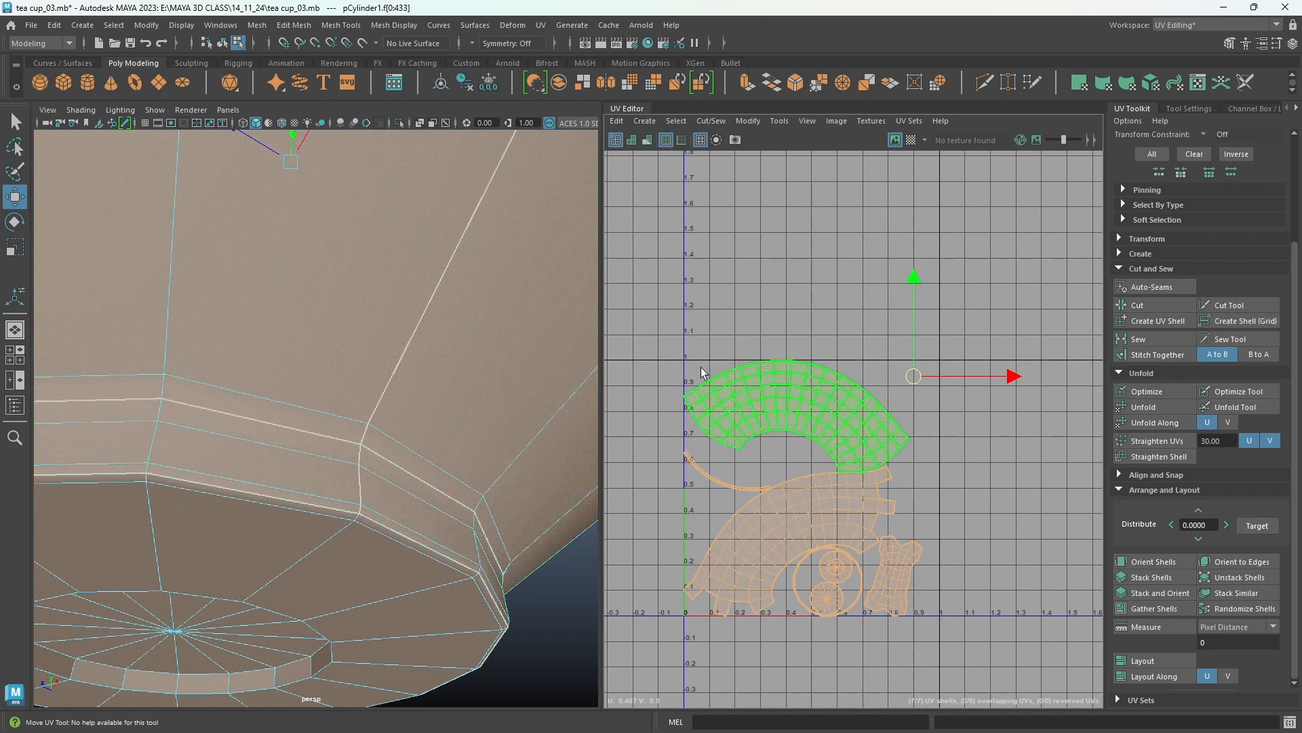
{"action": "scroll", "coordinate": [783, 592], "scroll_direction": "up", "scroll_amount": 4}
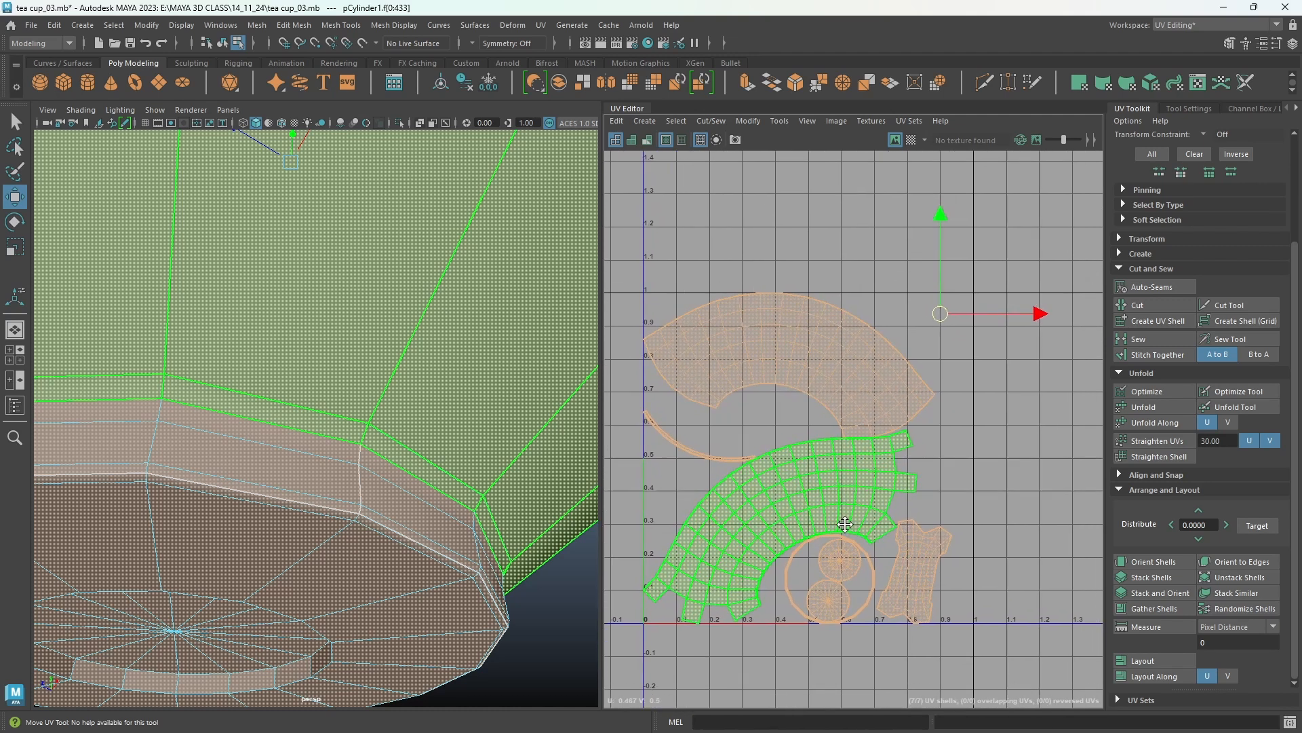
{"action": "scroll", "coordinate": [959, 495], "scroll_direction": "down", "scroll_amount": 1}
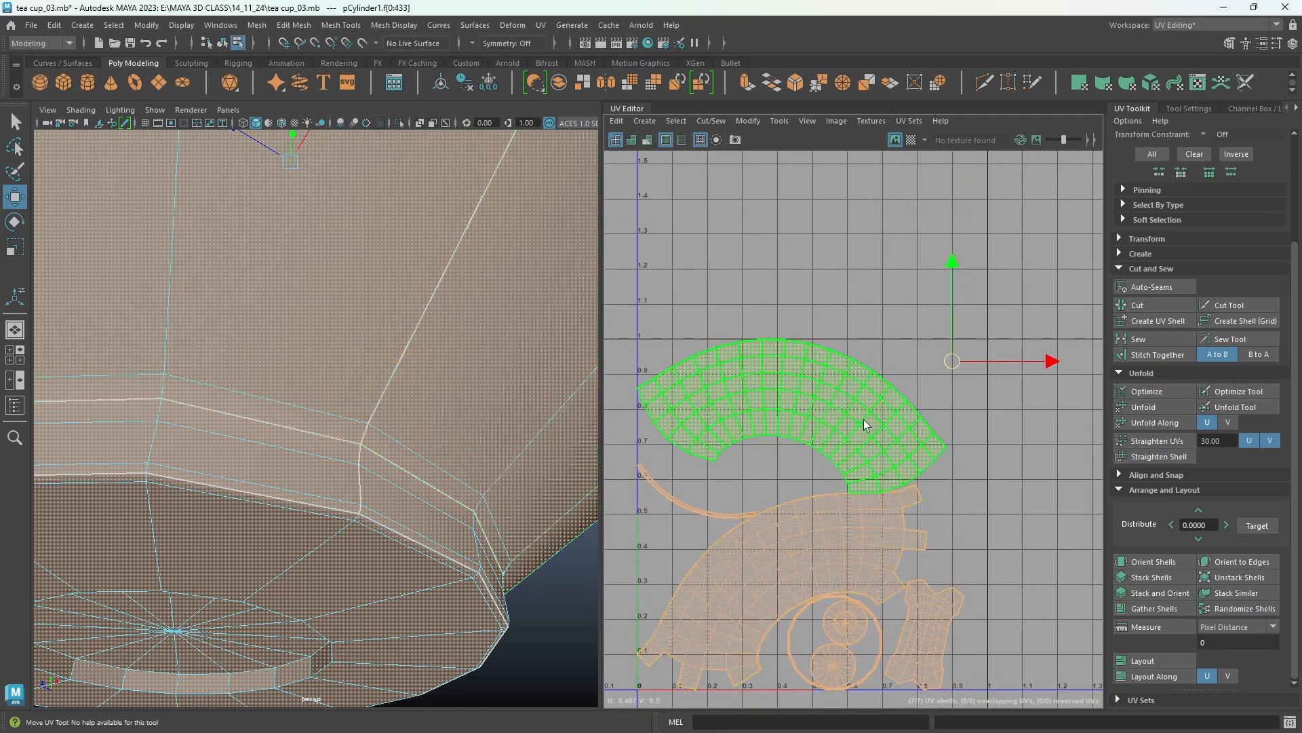
{"action": "left_click", "coordinate": [886, 417]}
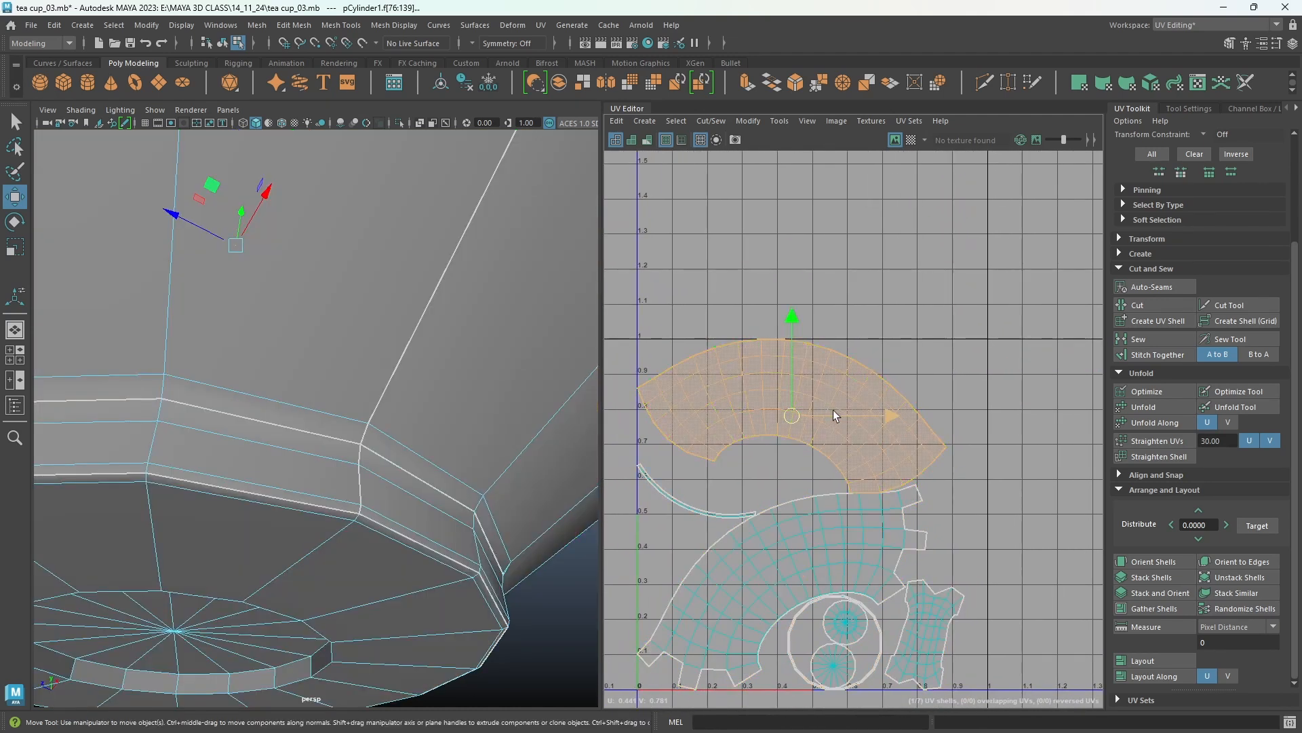
{"action": "key", "text": "e"}
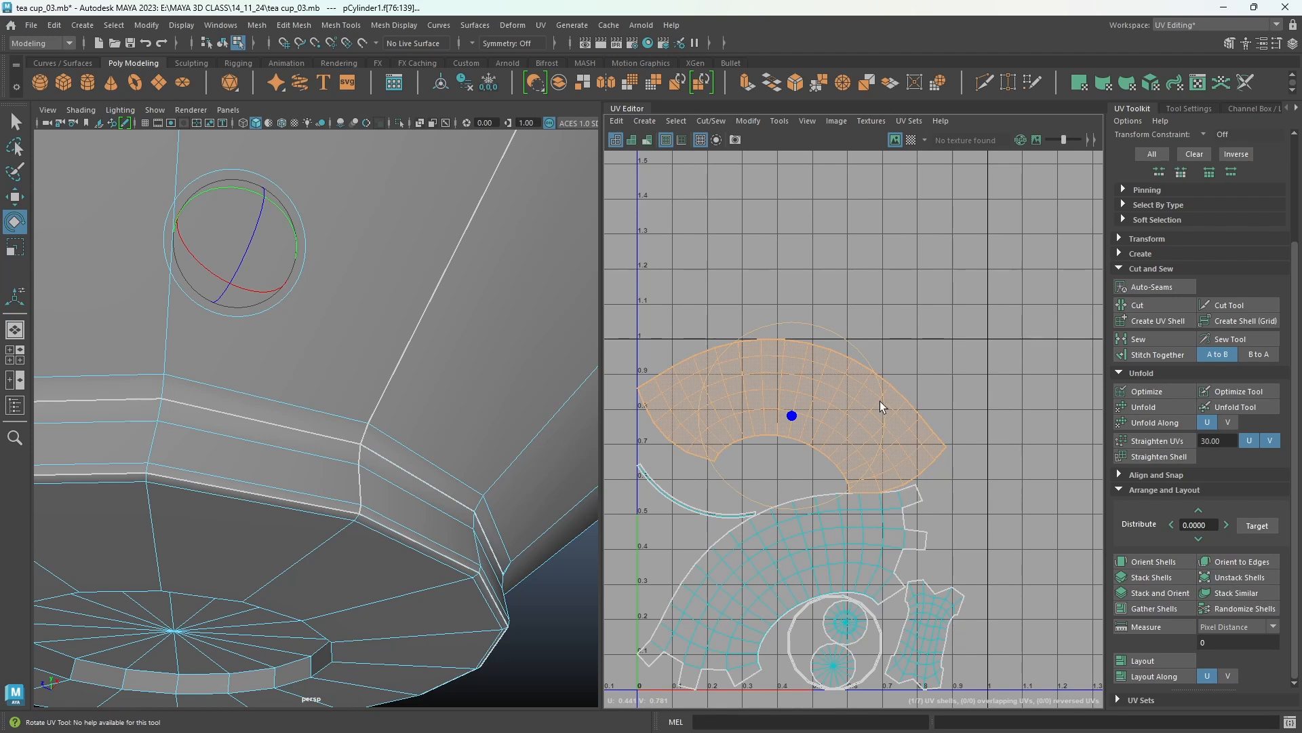
{"action": "left_click_drag", "start_coordinate": [880, 401], "coordinate": [877, 379]}
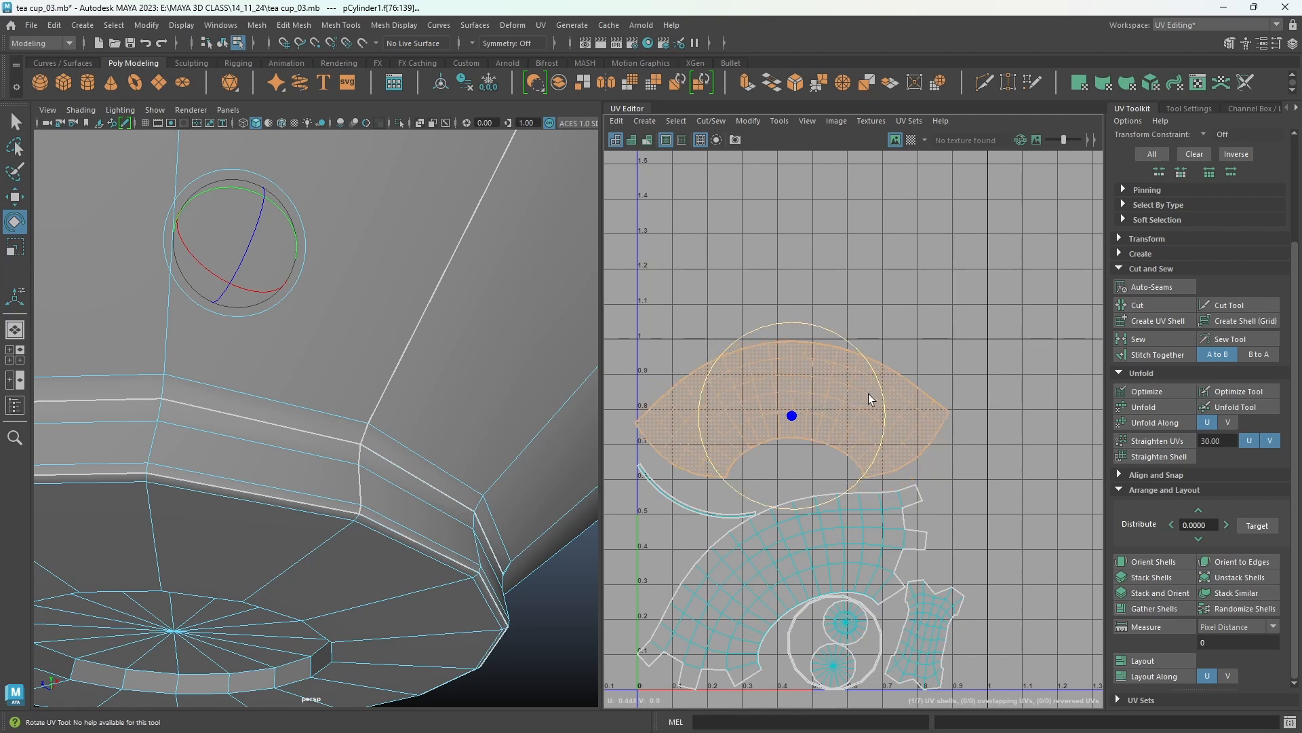
Rotate the outer wall shell level and move it beneath the top arch, and place the small disc shell at the lower left.
{"action": "left_click", "coordinate": [771, 548]}
{"action": "left_click_drag", "start_coordinate": [865, 536], "coordinate": [892, 574]}
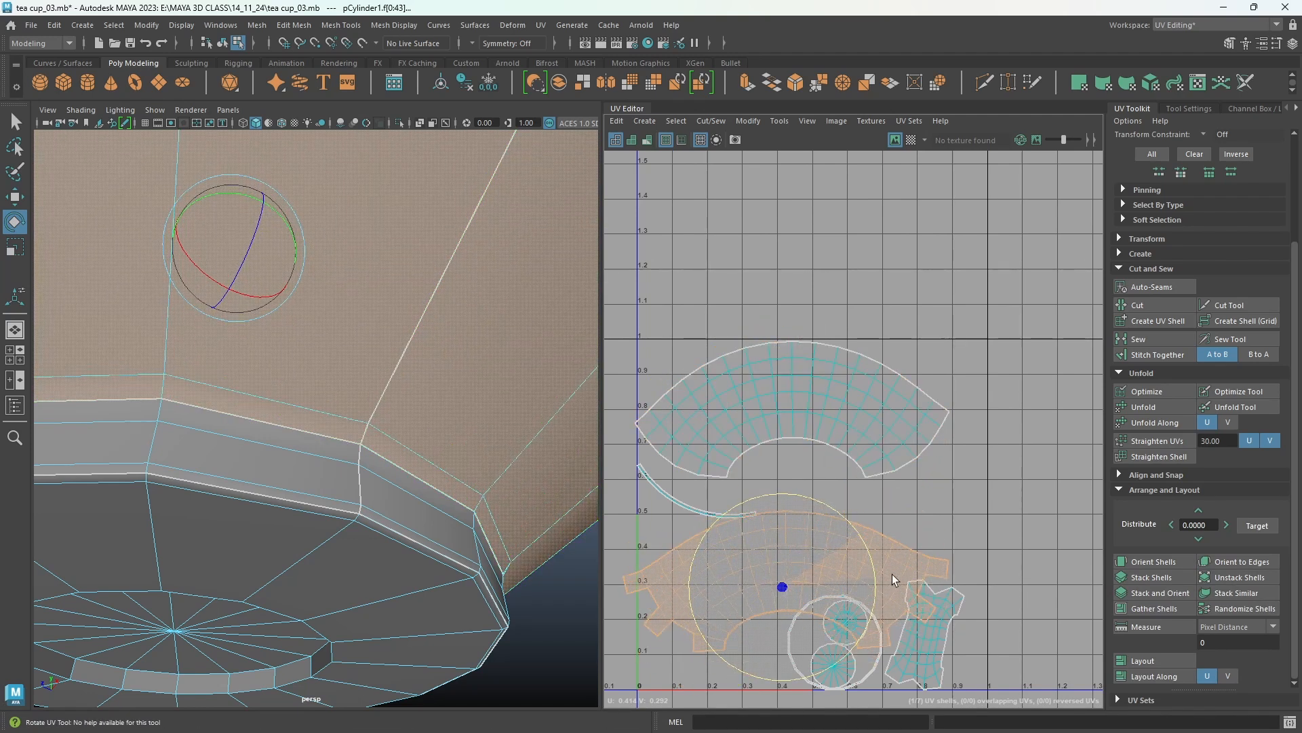
{"action": "key", "text": "w"}
{"action": "left_click_drag", "start_coordinate": [782, 587], "coordinate": [797, 545]}
{"action": "left_click", "coordinate": [829, 599]}
{"action": "left_click_drag", "start_coordinate": [835, 643], "coordinate": [688, 651]}
Rotate the handle shell to lie horizontally and position it at the lower right of the layout.
{"action": "left_click", "coordinate": [950, 595]}
{"action": "key", "text": "r"}
{"action": "key", "text": "w"}
{"action": "key", "text": "e"}
{"action": "left_click_drag", "start_coordinate": [991, 569], "coordinate": [1034, 699]}
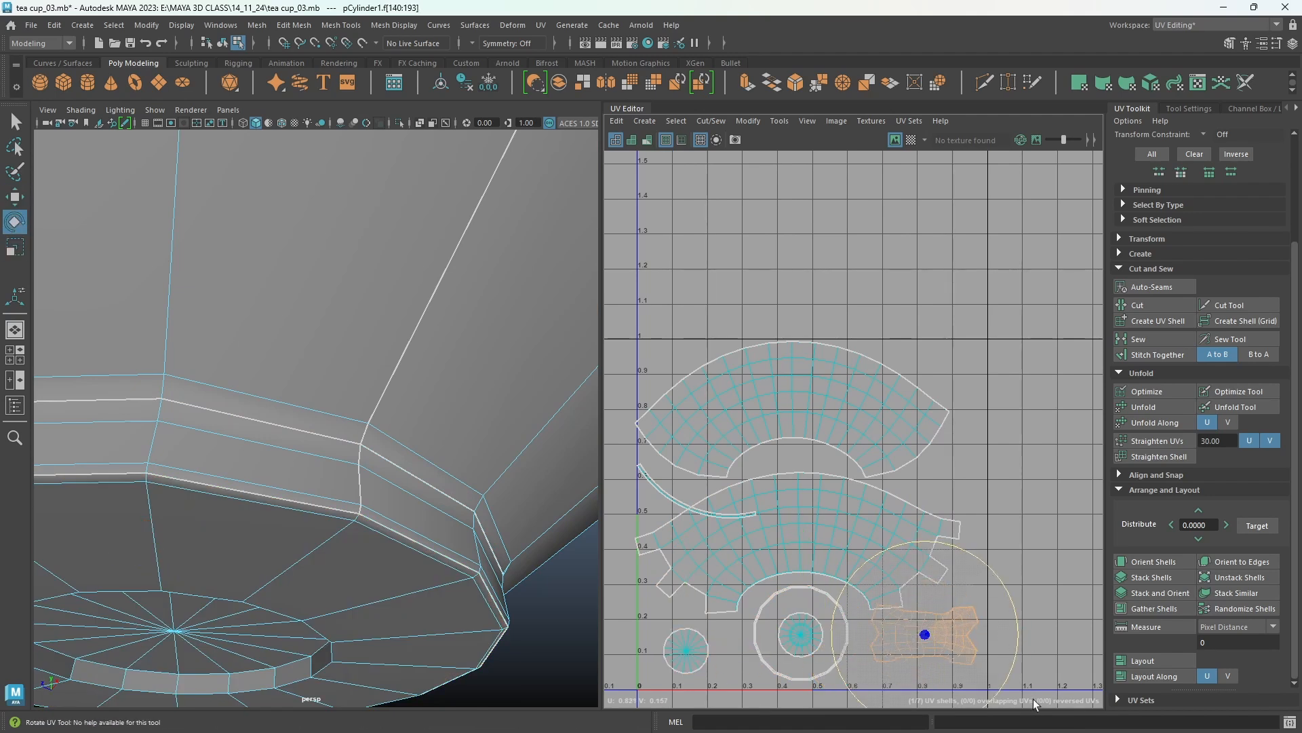
{"action": "key", "text": "w"}
{"action": "left_click_drag", "start_coordinate": [931, 634], "coordinate": [926, 649]}
Rotate the thin foot band strip and move it into the gap between the two arched shells.
{"action": "left_click", "coordinate": [750, 514]}
{"action": "key", "text": "r"}
{"action": "key", "text": "e"}
{"action": "left_click_drag", "start_coordinate": [760, 423], "coordinate": [808, 542]}
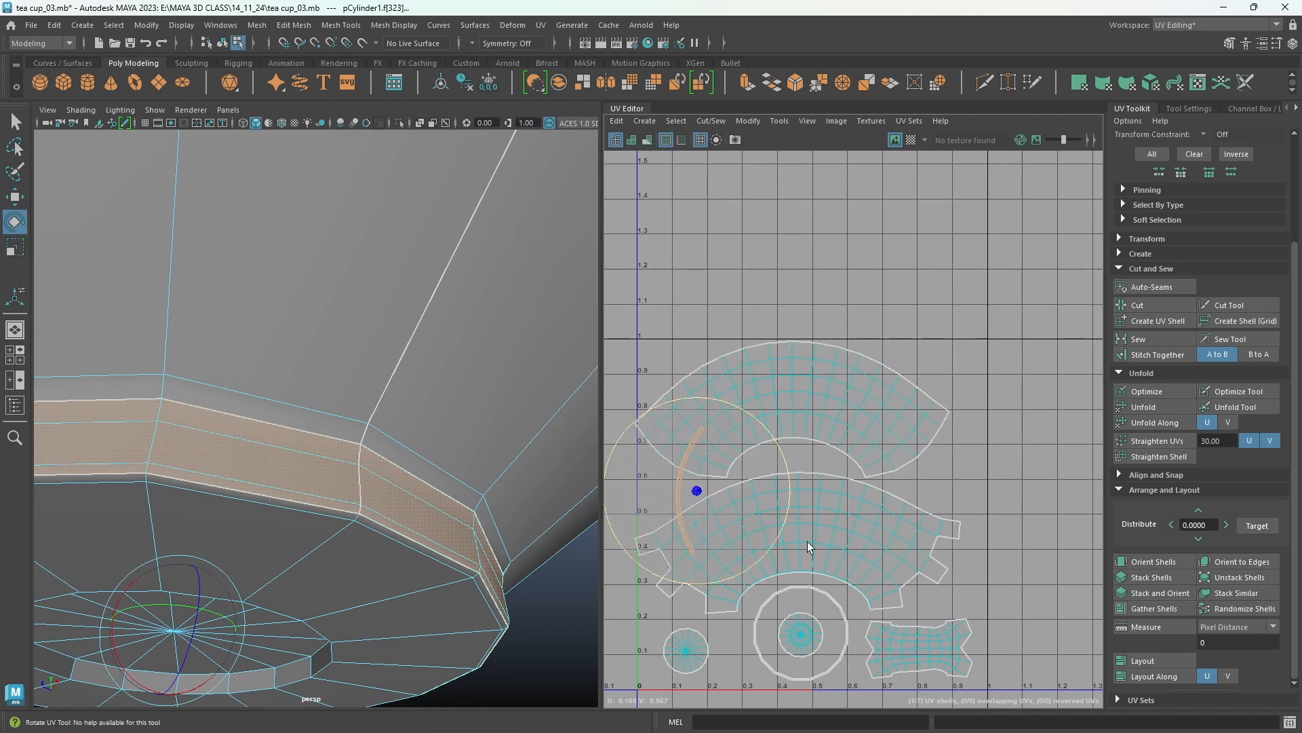
{"action": "left_click_drag", "start_coordinate": [676, 612], "coordinate": [653, 613]}
{"action": "key", "text": "w"}
{"action": "left_click_drag", "start_coordinate": [698, 481], "coordinate": [799, 473]}
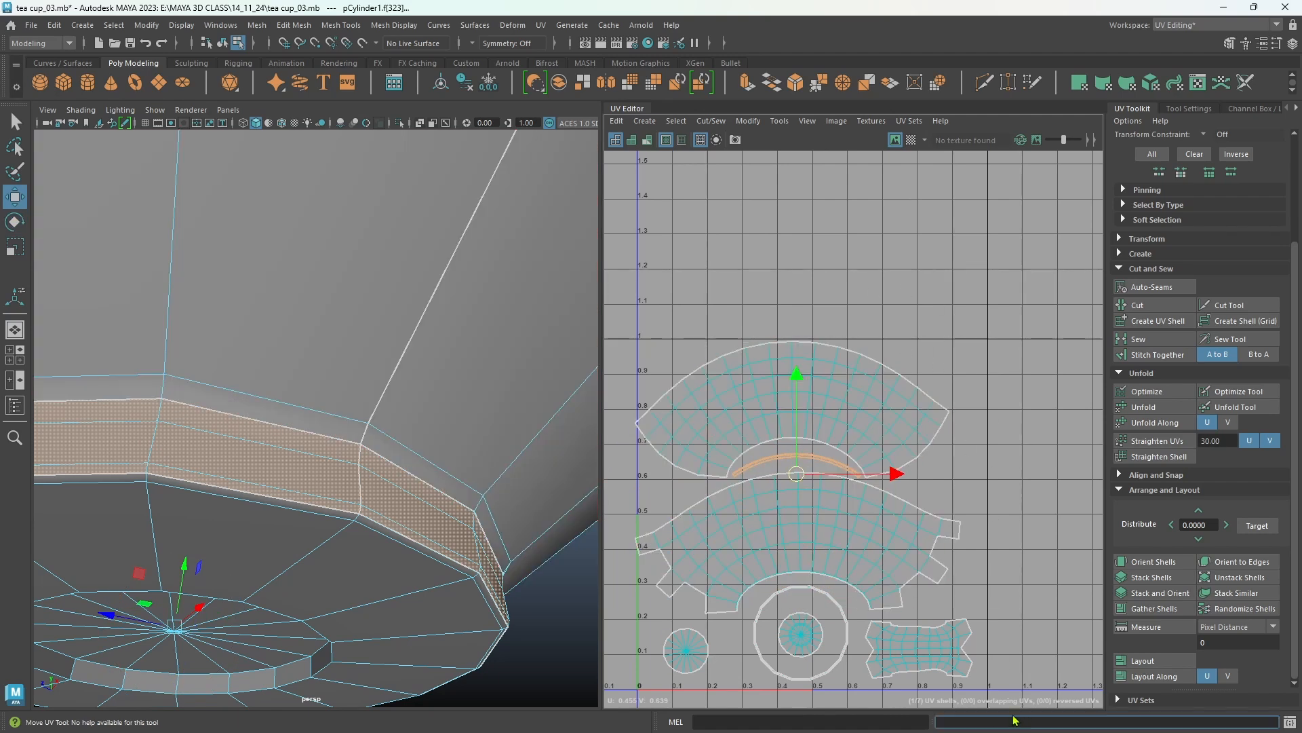
Select all UV shells and scale them down slightly to fit the layout.
{"action": "left_click_drag", "start_coordinate": [615, 296], "coordinate": [655, 369]}
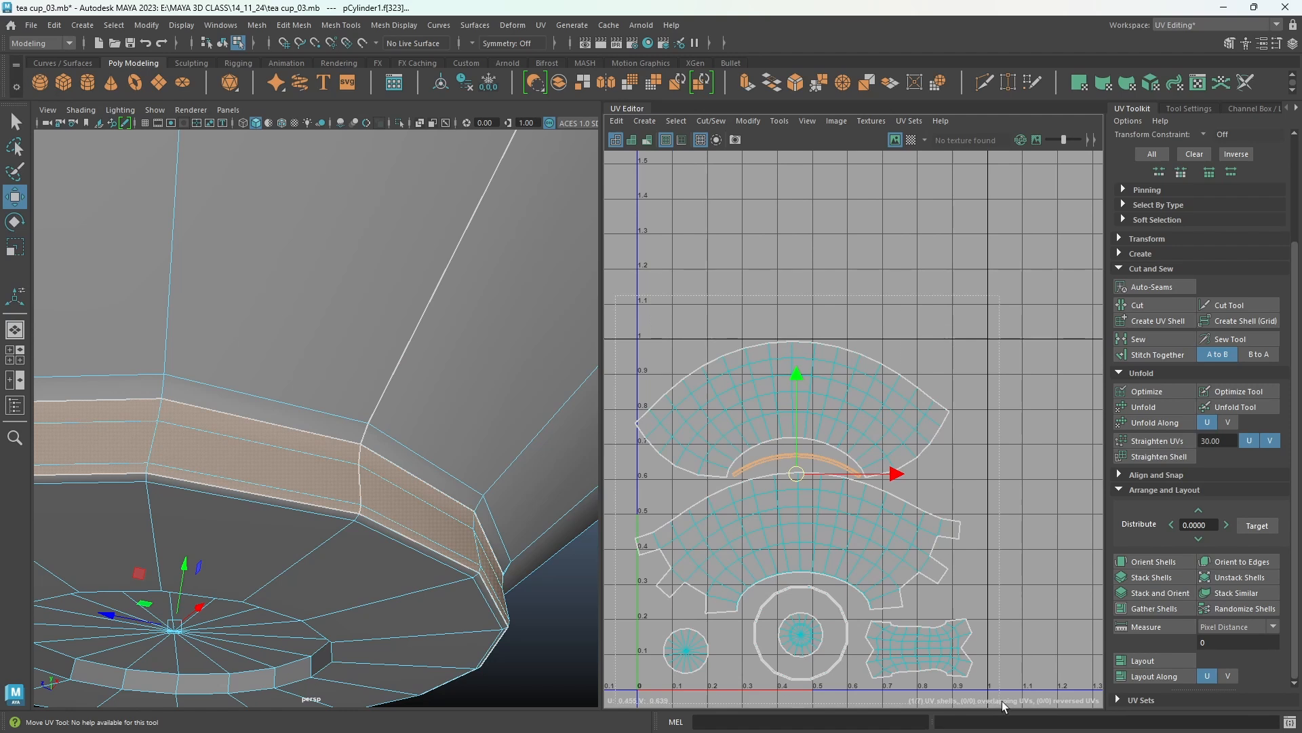
{"action": "left_click_drag", "start_coordinate": [1005, 706], "coordinate": [1038, 699]}
{"action": "key", "text": "r"}
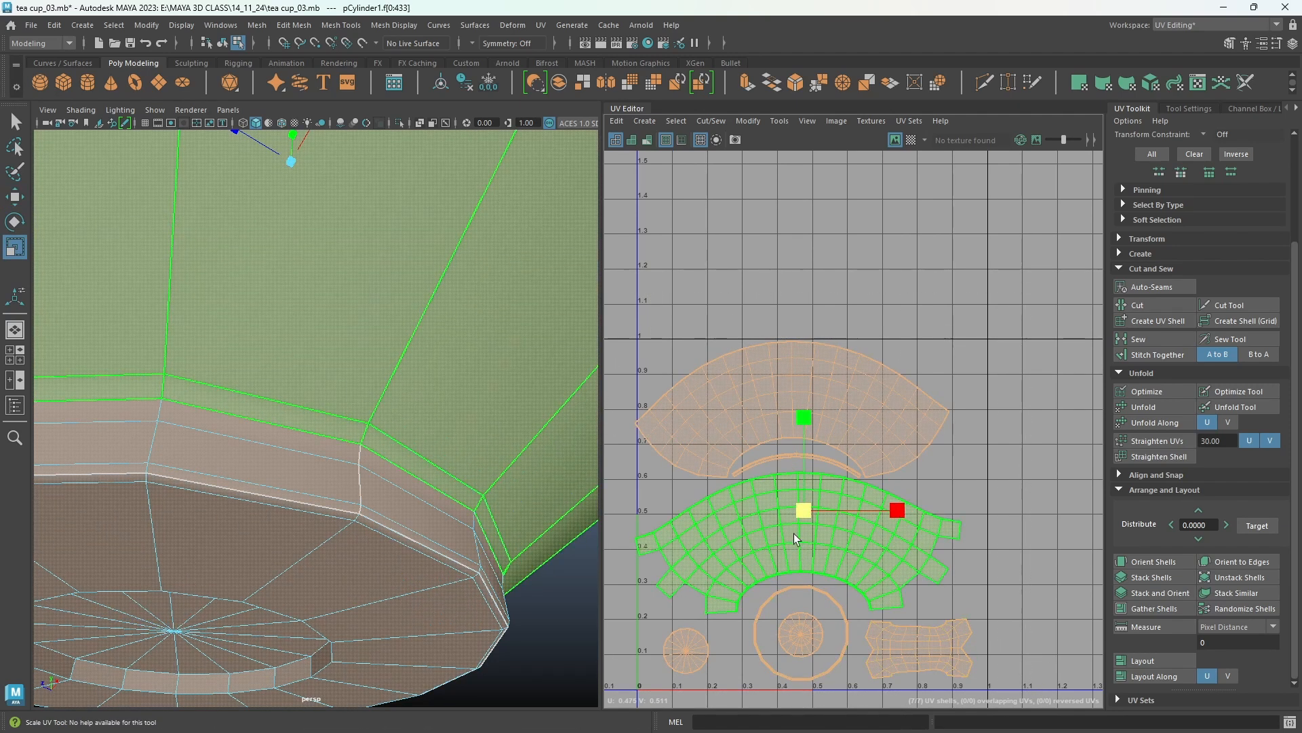
{"action": "left_click_drag", "start_coordinate": [804, 510], "coordinate": [795, 514]}
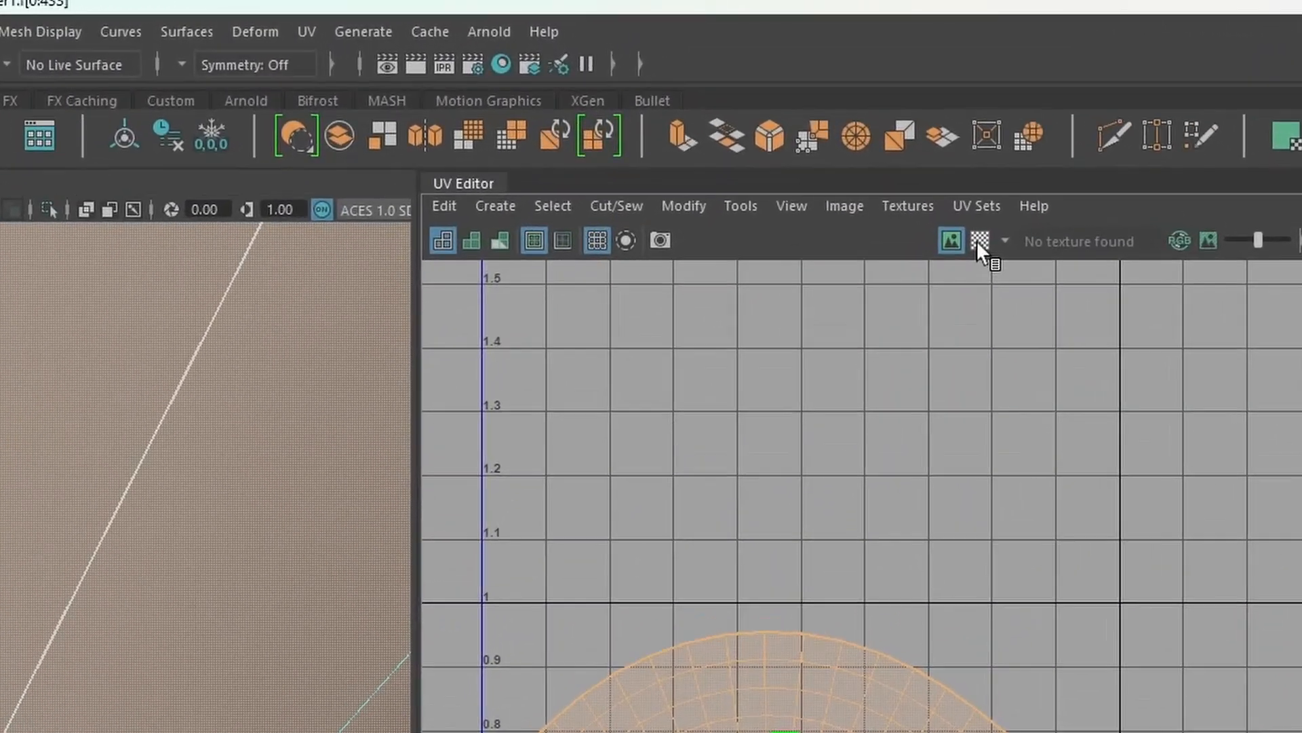
Display the checker texture and orbit around the cup to inspect the UV distortion.
{"action": "left_click", "coordinate": [979, 241]}
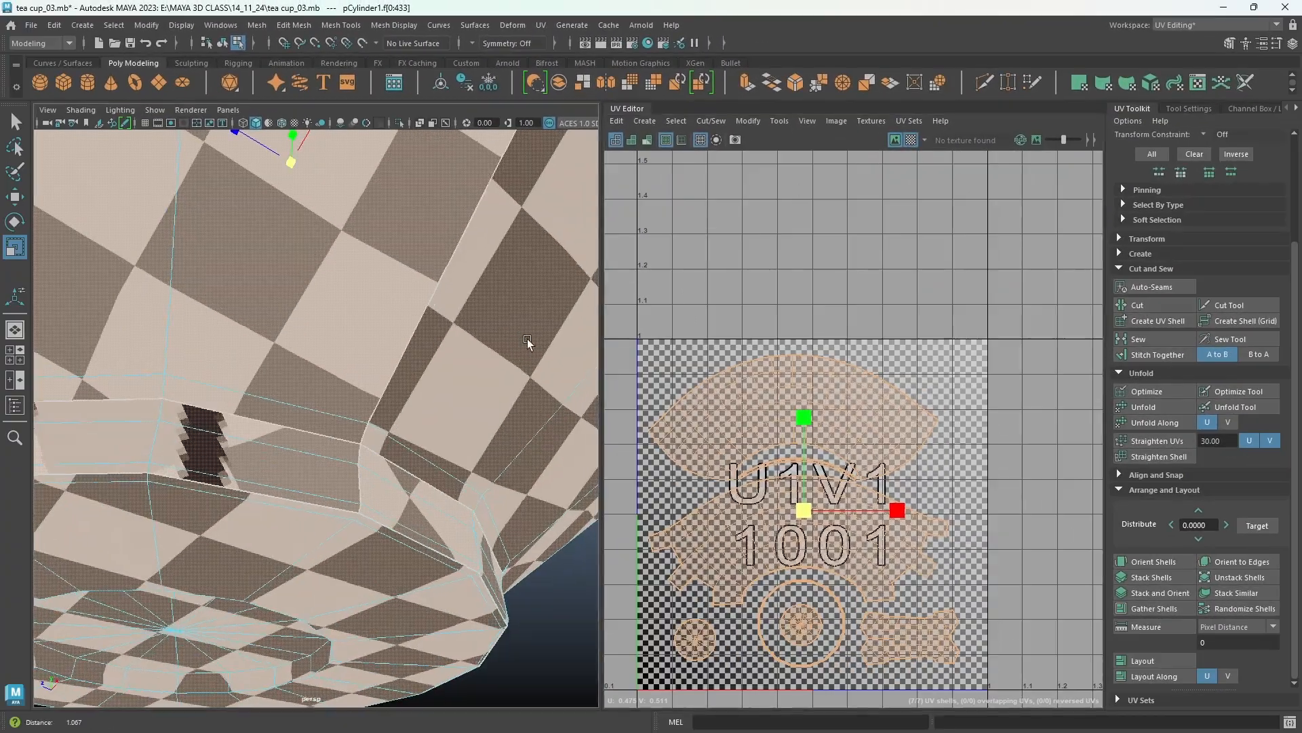
{"action": "right_click_drag", "start_coordinate": [527, 339], "coordinate": [306, 398], "text": "alt"}
{"action": "middle_click_drag", "start_coordinate": [306, 398], "coordinate": [316, 450], "text": "alt"}
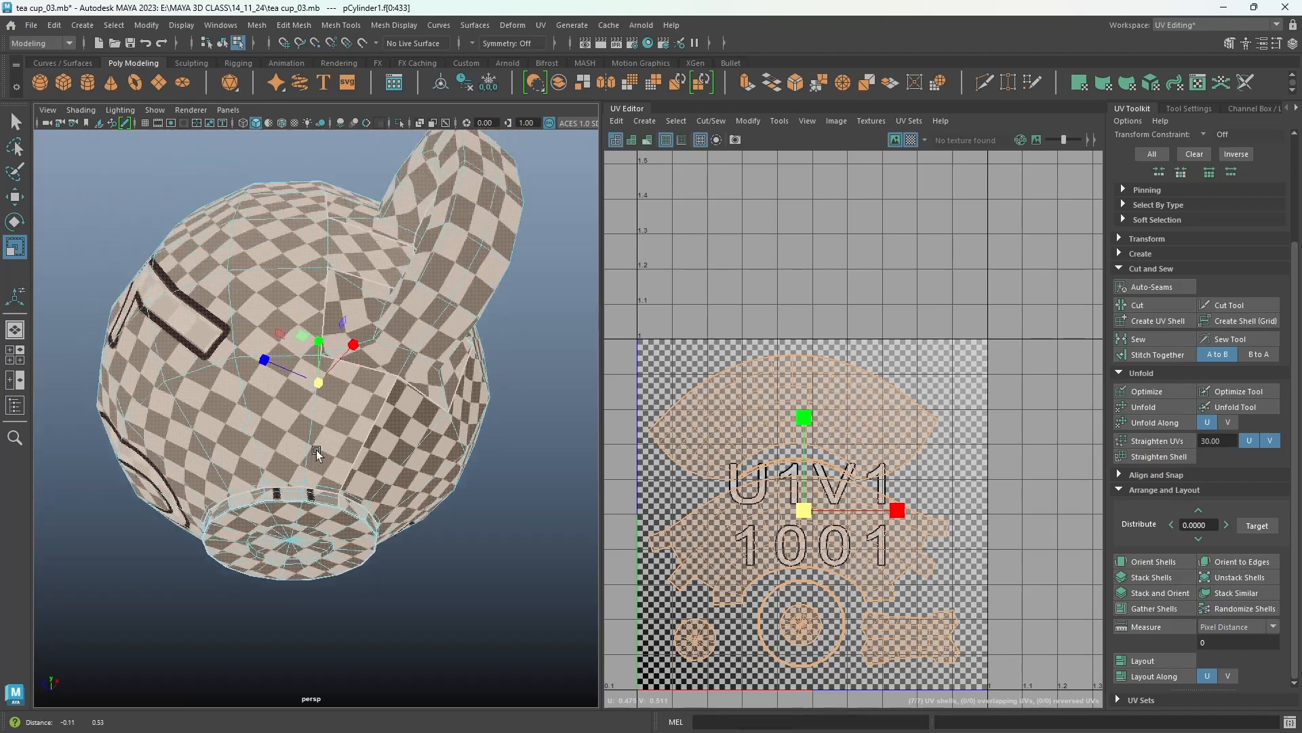
{"action": "left_click_drag", "start_coordinate": [316, 450], "coordinate": [538, 518], "text": "alt"}
{"action": "right_click_drag", "start_coordinate": [538, 518], "coordinate": [485, 521], "text": "alt"}
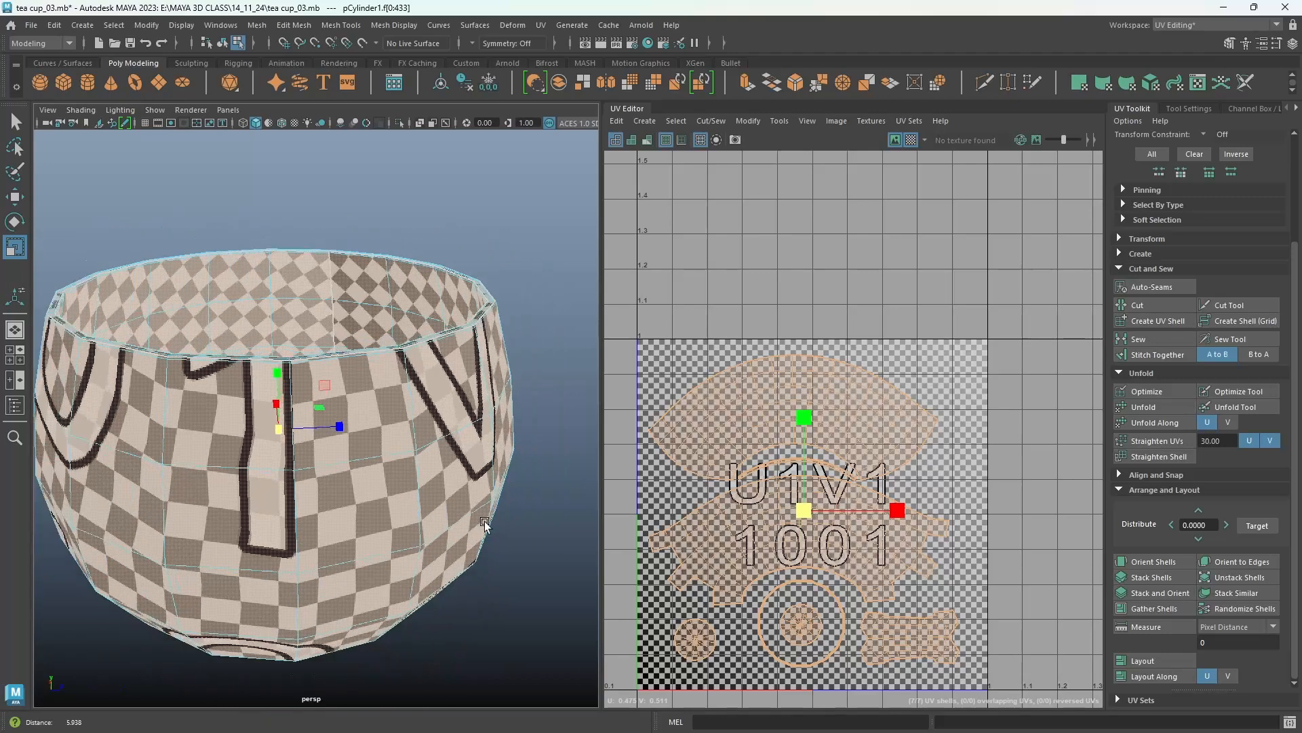
{"action": "left_click_drag", "start_coordinate": [484, 521], "coordinate": [434, 267], "text": "alt"}
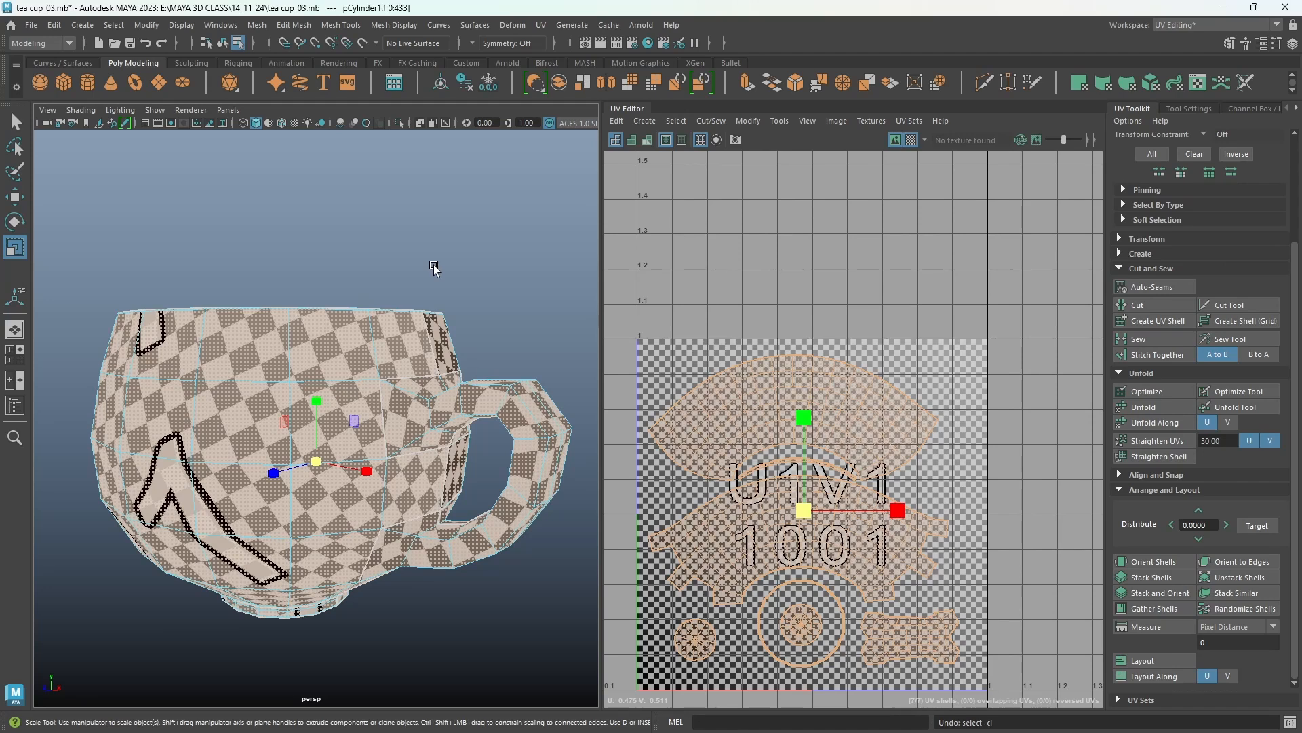